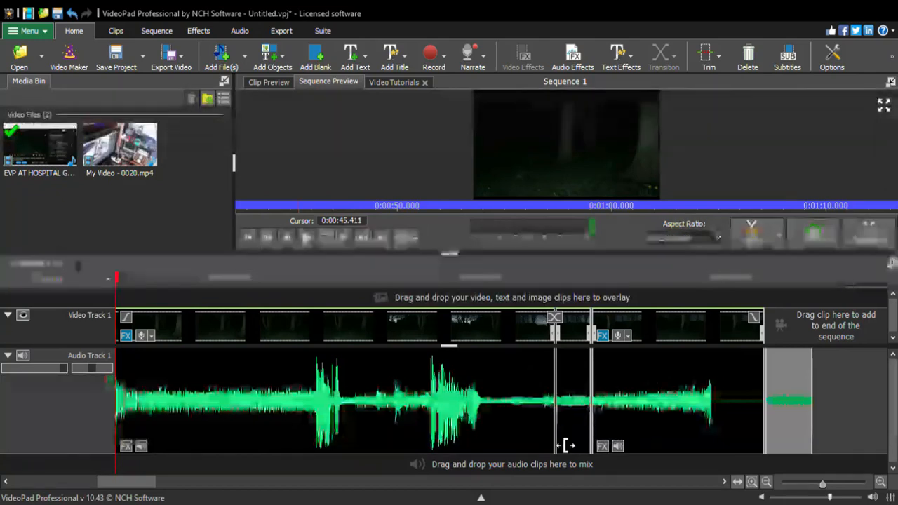
Add the EVP AT HOSPITAL GRAVEYARD.mp4 clip from the media bin to the end of Video Track 1
{"action": "mouse_move", "coordinate": [150, 483]}
{"action": "left_mouse_down"}
{"action": "mouse_move", "coordinate": [230, 483]}
{"action": "mouse_move", "coordinate": [187, 484]}
{"action": "left_mouse_up"}
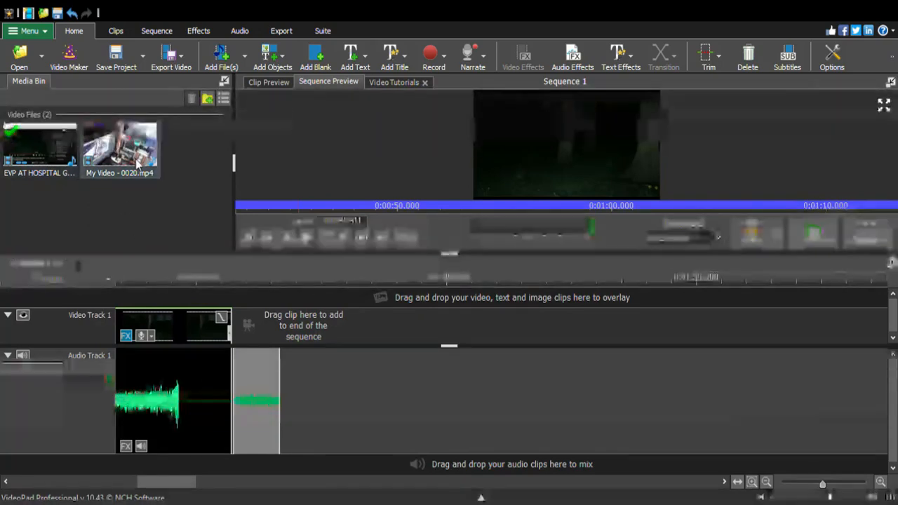
{"action": "left_click", "coordinate": [38, 152]}
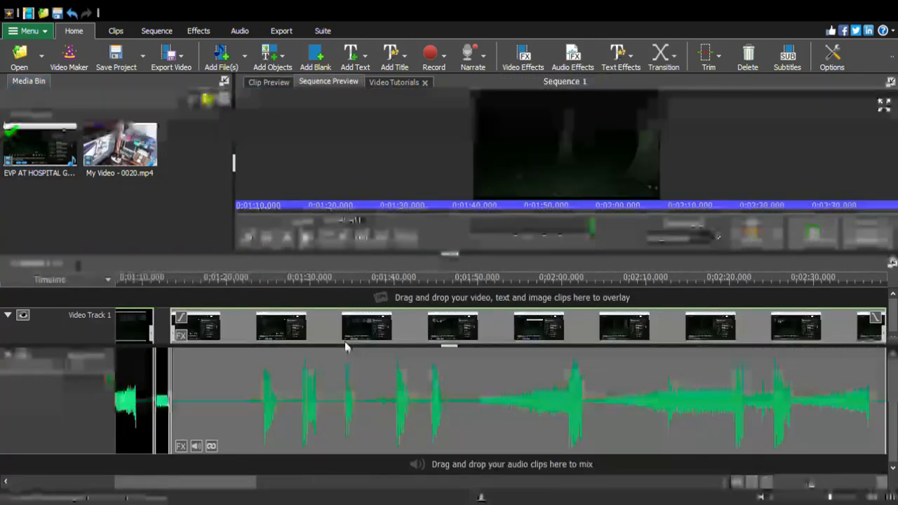
{"action": "left_click", "coordinate": [344, 344]}
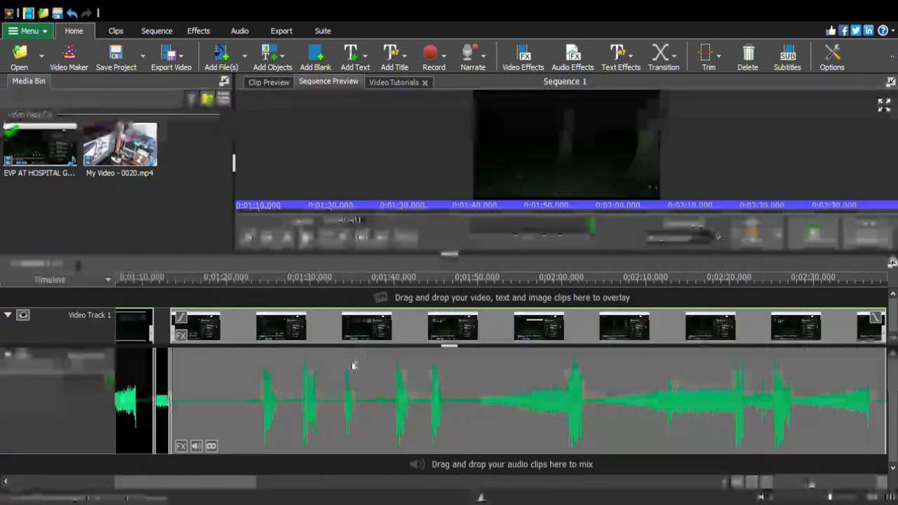
Play the passage of the added clip from about 0:02:28 to 0:02:32 twice to check its audio
{"action": "left_click_drag", "start_coordinate": [220, 484], "coordinate": [252, 490]}
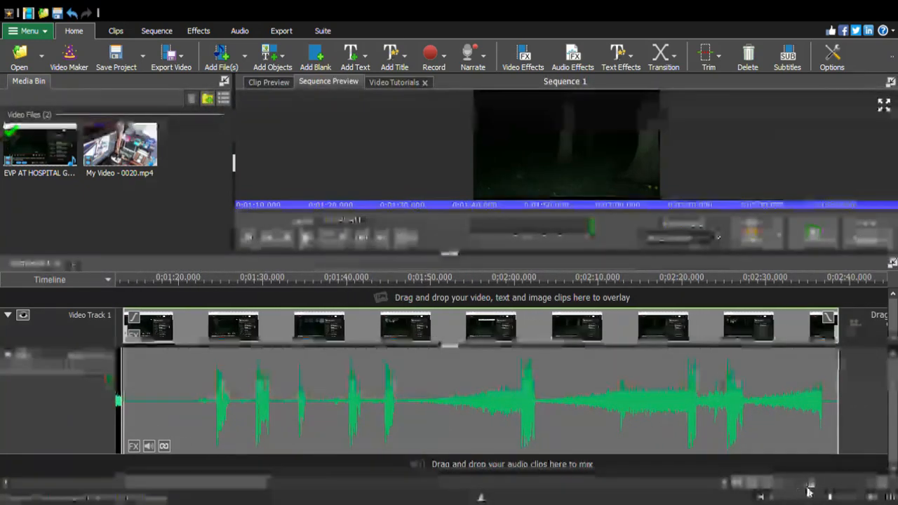
{"action": "left_click_drag", "start_coordinate": [812, 490], "coordinate": [804, 489]}
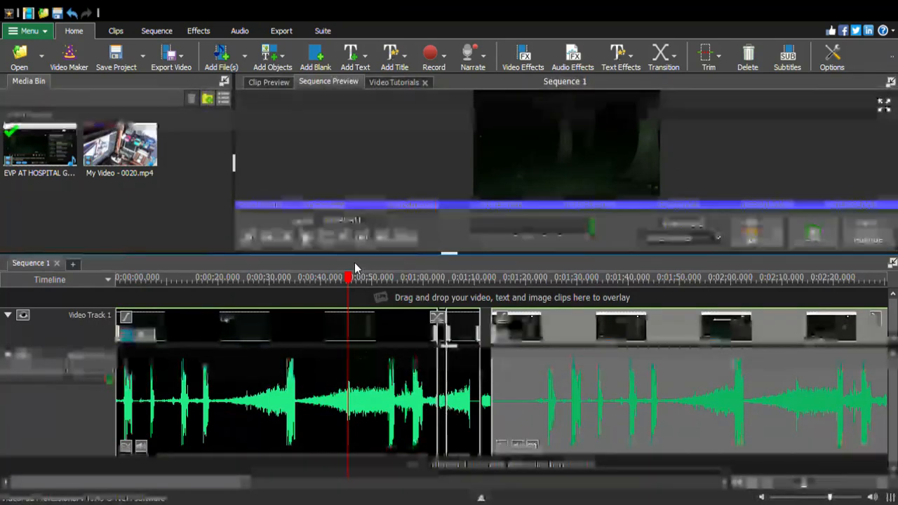
{"action": "left_click_drag", "start_coordinate": [421, 299], "coordinate": [829, 380]}
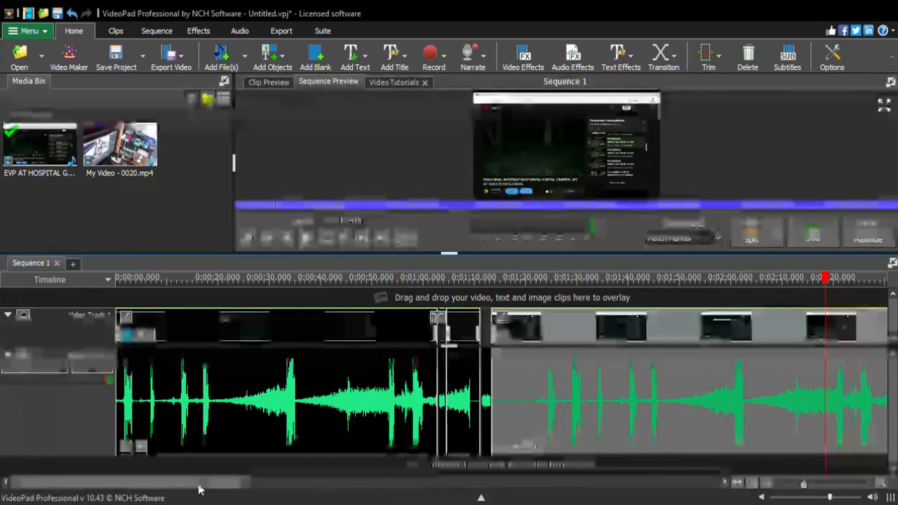
{"action": "left_click_drag", "start_coordinate": [200, 488], "coordinate": [300, 501]}
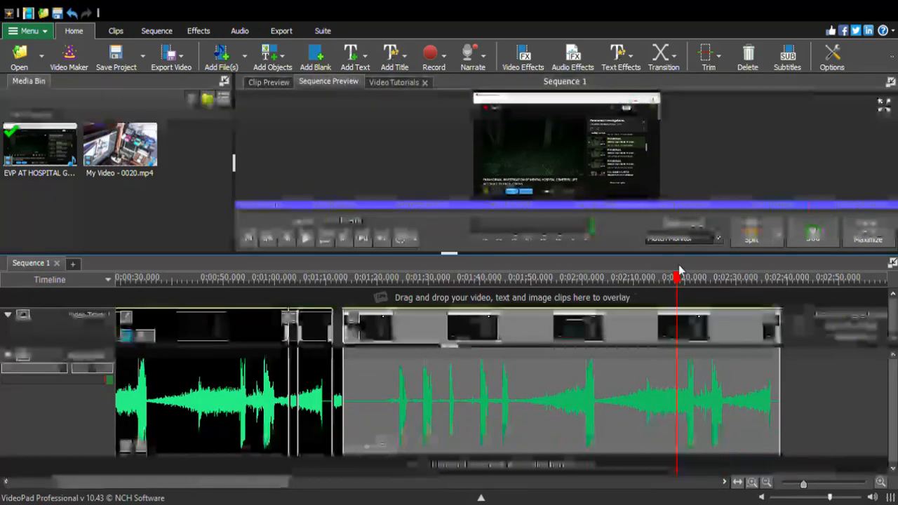
{"action": "left_click_drag", "start_coordinate": [681, 279], "coordinate": [729, 304]}
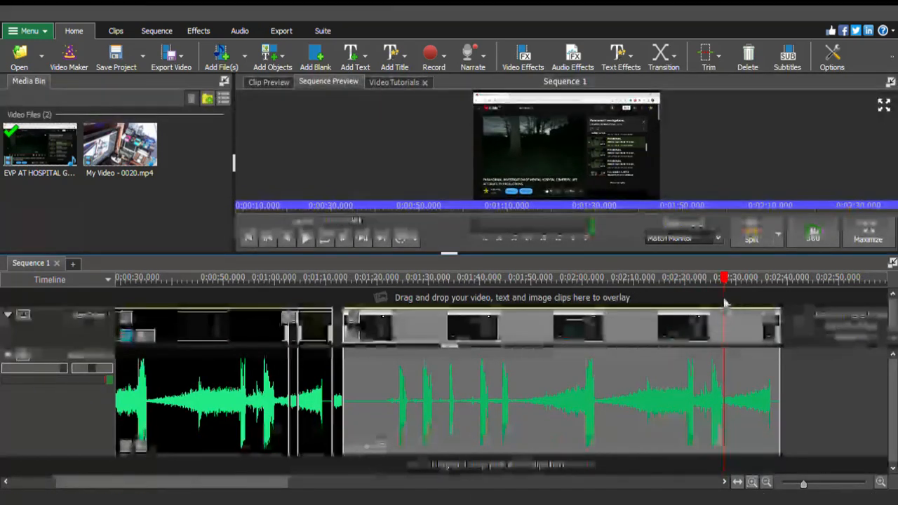
{"action": "left_click", "coordinate": [307, 242]}
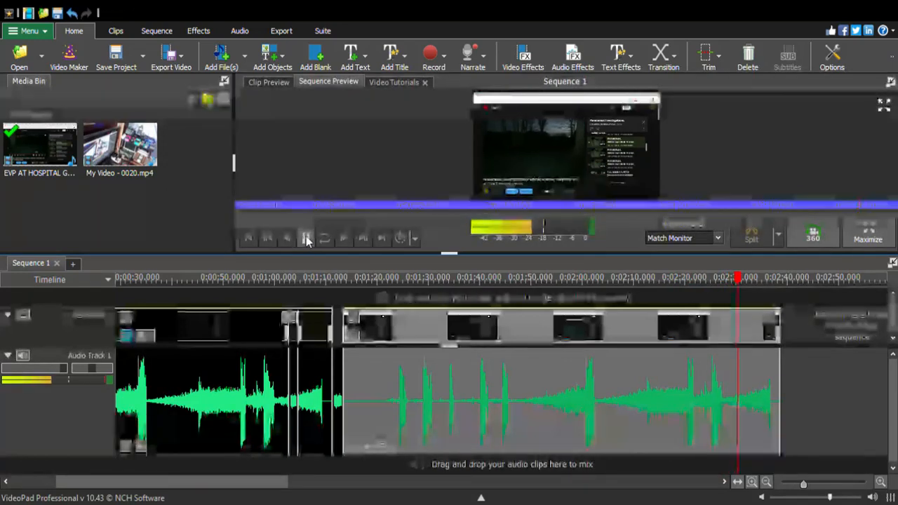
{"action": "left_click", "coordinate": [306, 239]}
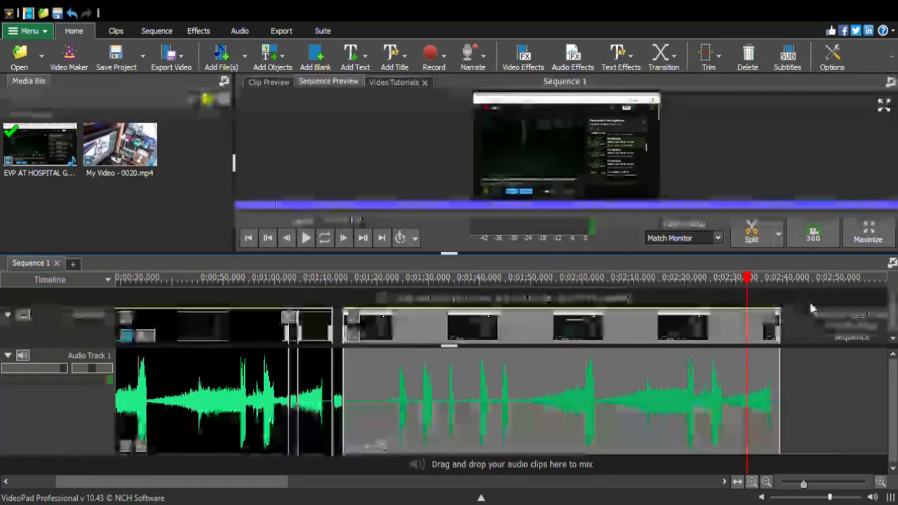
{"action": "left_click_drag", "start_coordinate": [746, 291], "coordinate": [728, 291]}
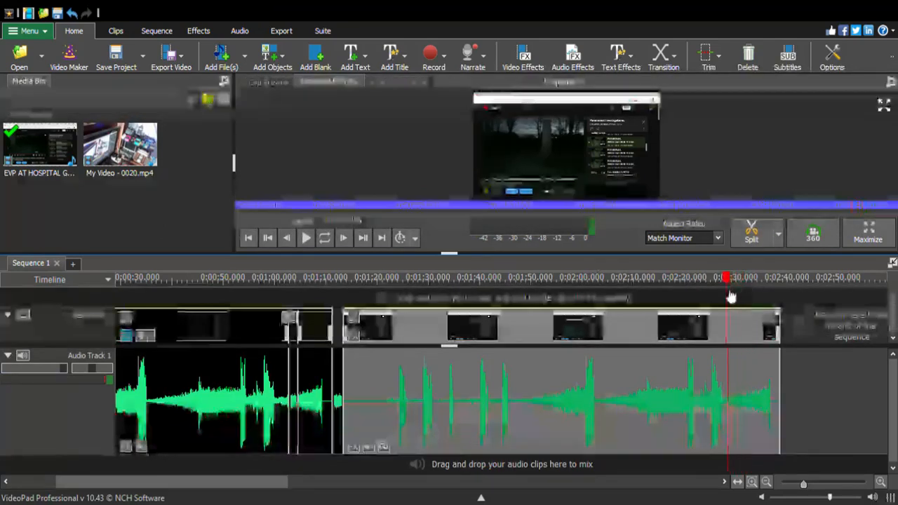
{"action": "left_click", "coordinate": [306, 238]}
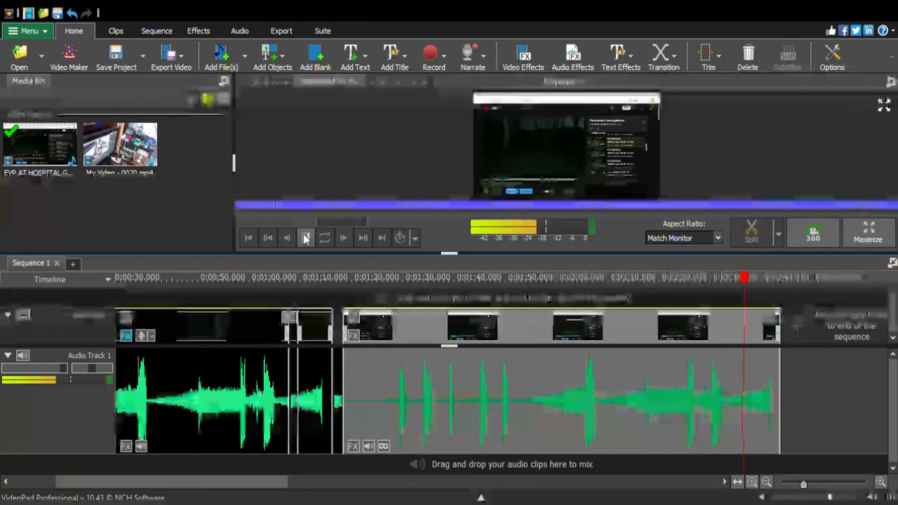
{"action": "left_click", "coordinate": [306, 239]}
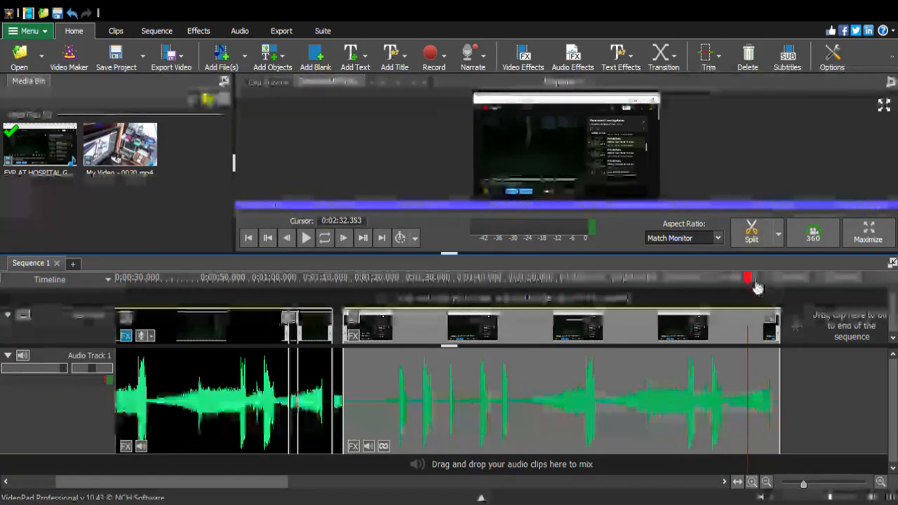
Move the playhead back to 0:00:28.951 and delete the added clip's video and audio from the sequence
{"action": "left_click_drag", "start_coordinate": [748, 278], "coordinate": [6, 286]}
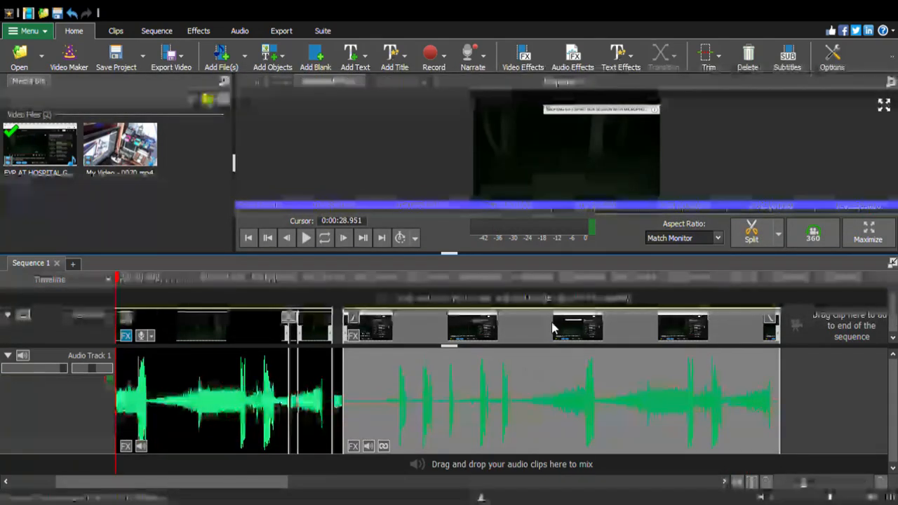
{"action": "key", "text": "Delete"}
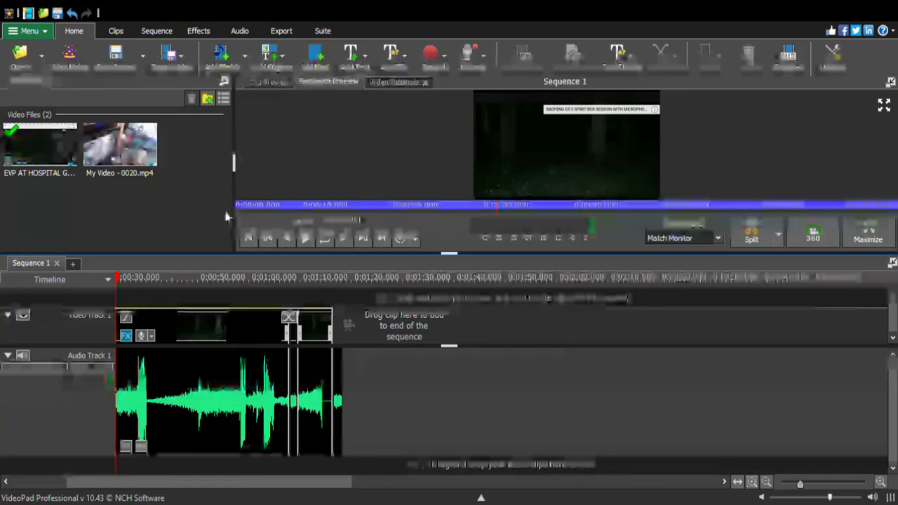
Play the sequence and replay the short split segment between about 0:01:02 and 0:01:05 to listen to its audio
{"action": "left_click", "coordinate": [306, 238]}
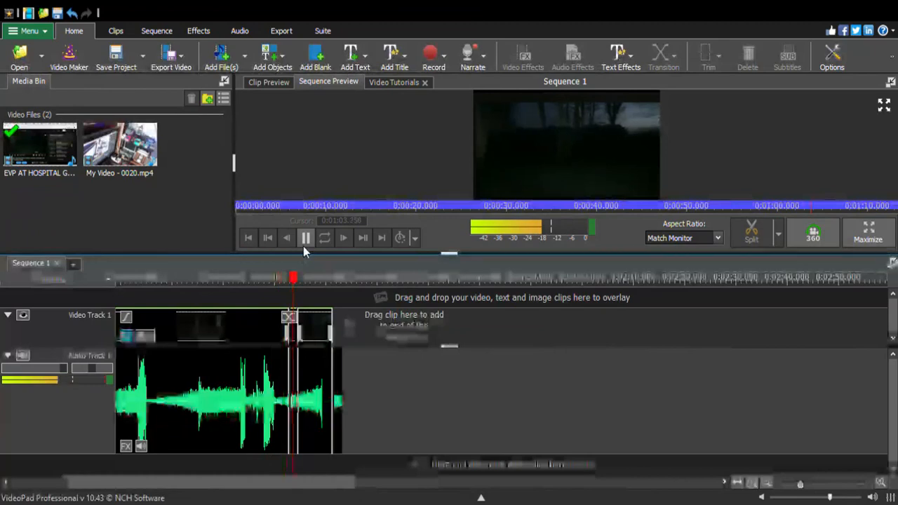
{"action": "left_click", "coordinate": [307, 241]}
{"action": "left_click_drag", "start_coordinate": [307, 280], "coordinate": [294, 286]}
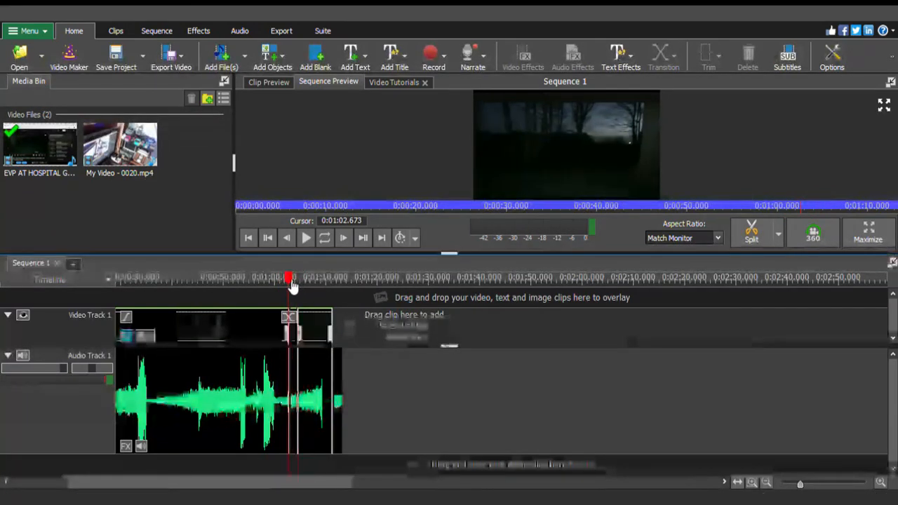
{"action": "left_click", "coordinate": [306, 238]}
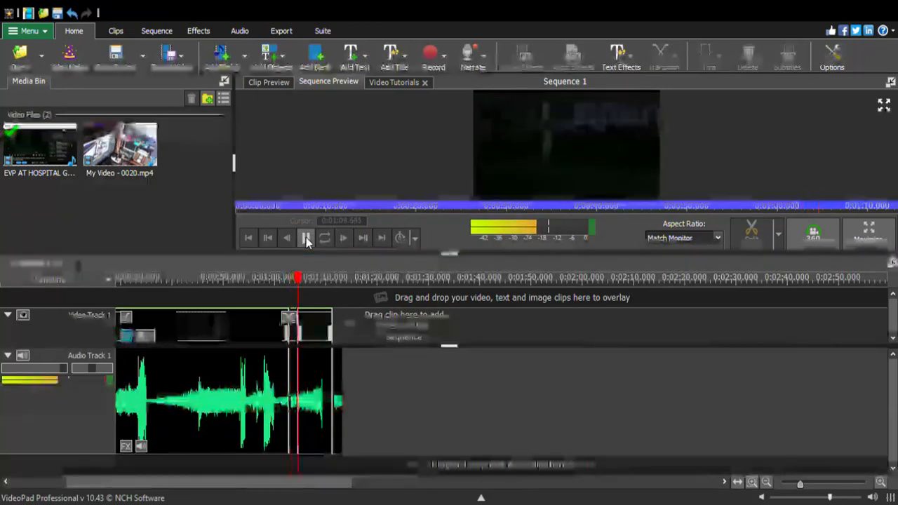
{"action": "left_click", "coordinate": [306, 238]}
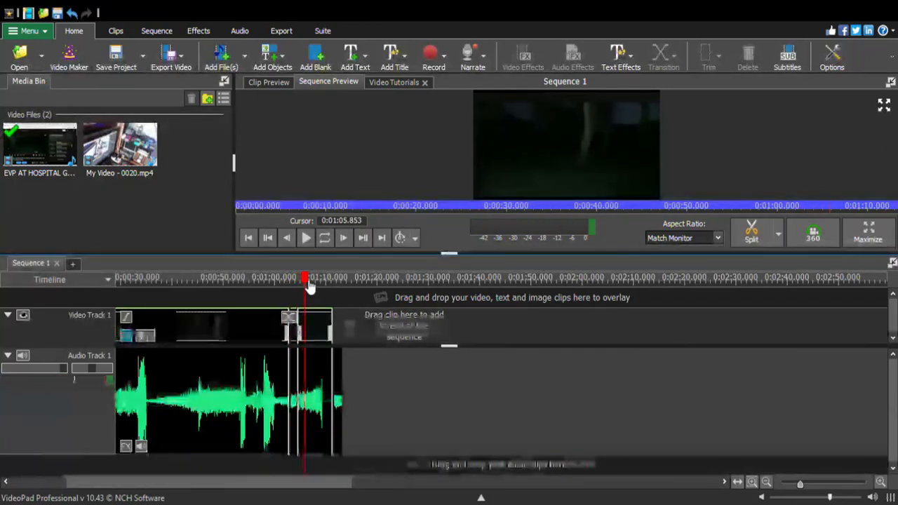
{"action": "left_click_drag", "start_coordinate": [302, 285], "coordinate": [289, 283]}
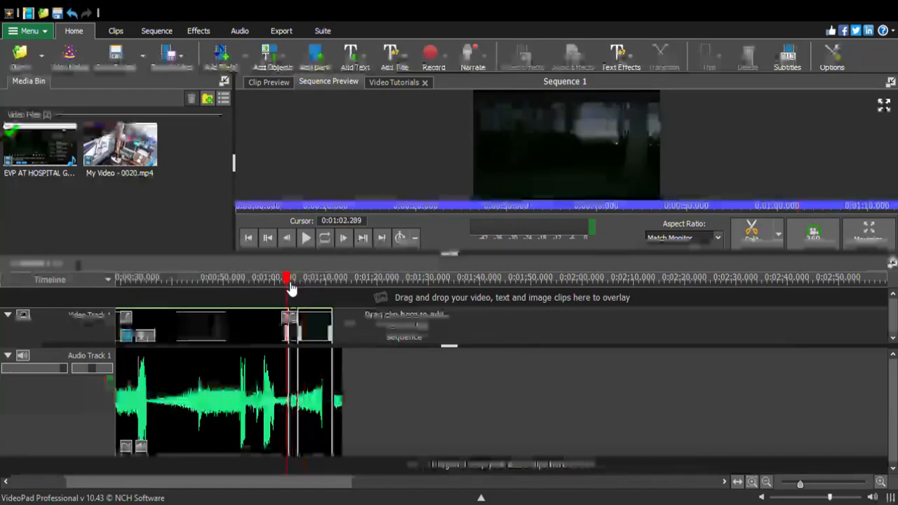
{"action": "left_click", "coordinate": [307, 238]}
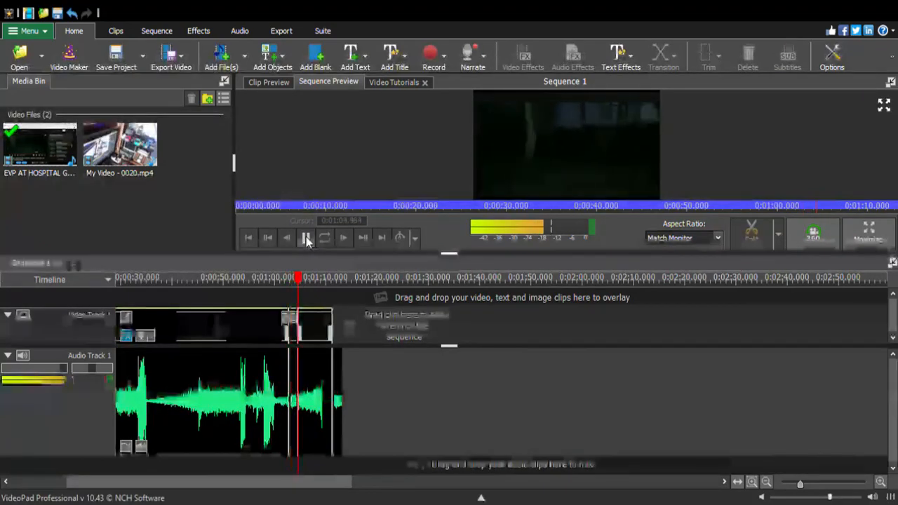
{"action": "left_click", "coordinate": [307, 239]}
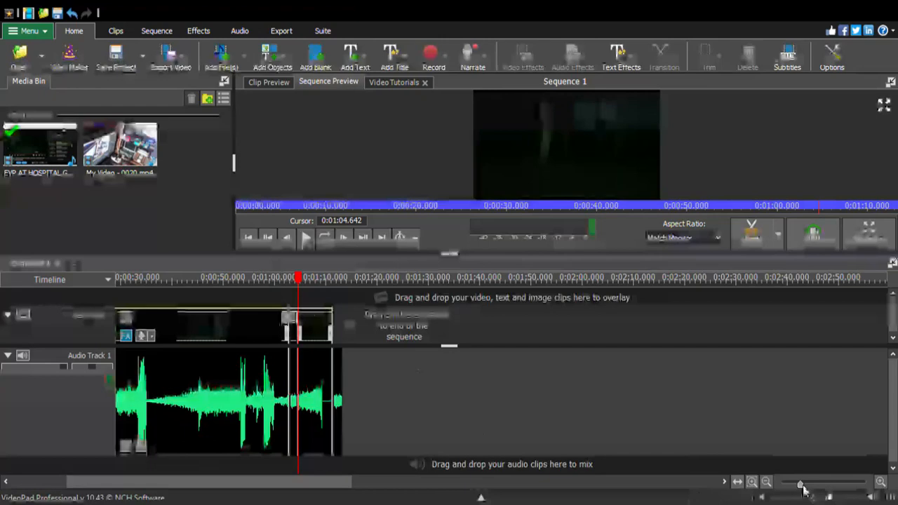
Delete the audio and video clips directly after the short split segment, between about 0:01:04 and 0:01:11
{"action": "left_click_drag", "start_coordinate": [804, 490], "coordinate": [823, 490]}
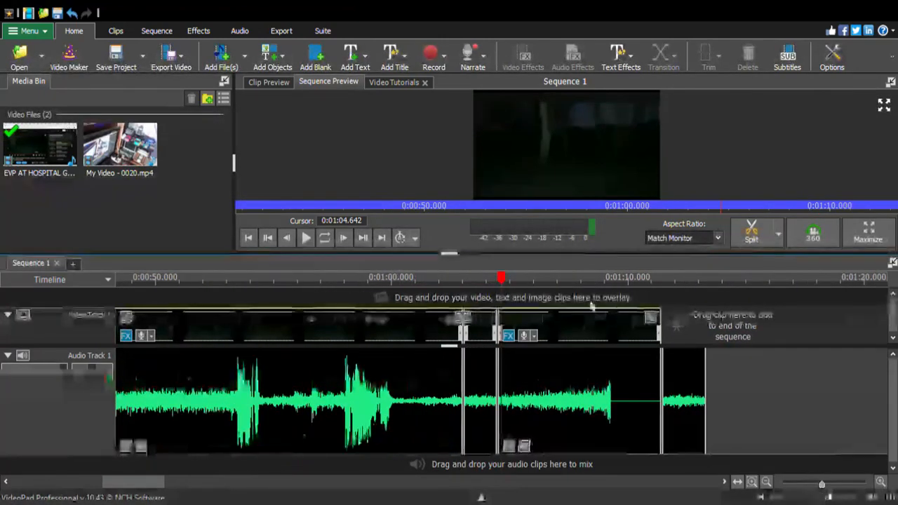
{"action": "left_click_drag", "start_coordinate": [506, 283], "coordinate": [652, 313]}
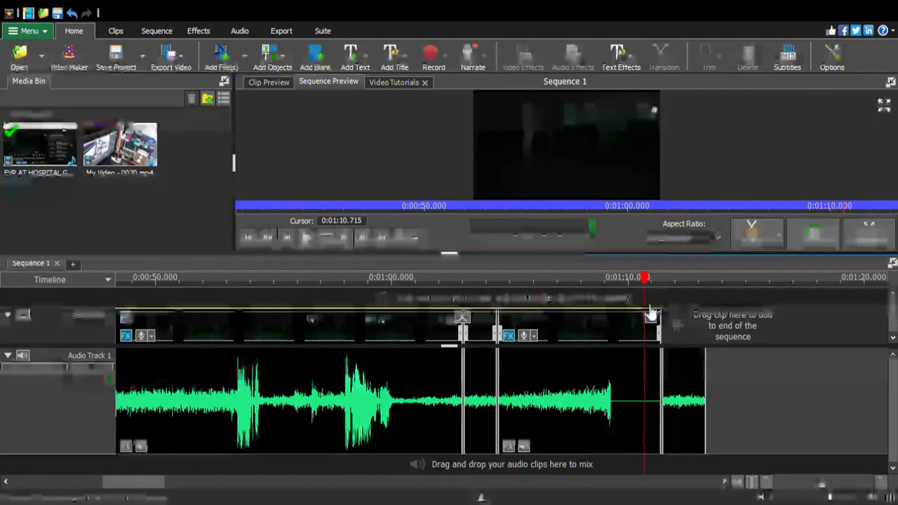
{"action": "left_click", "coordinate": [555, 374]}
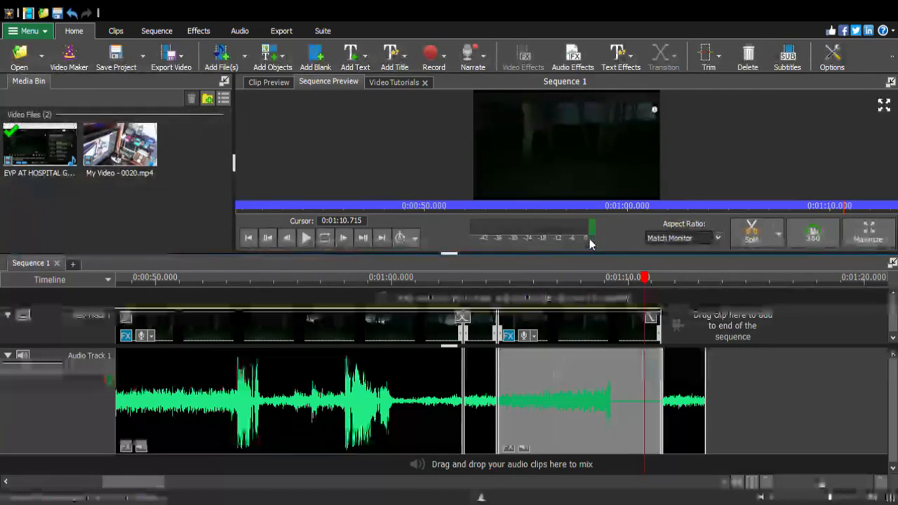
{"action": "key", "text": "Delete"}
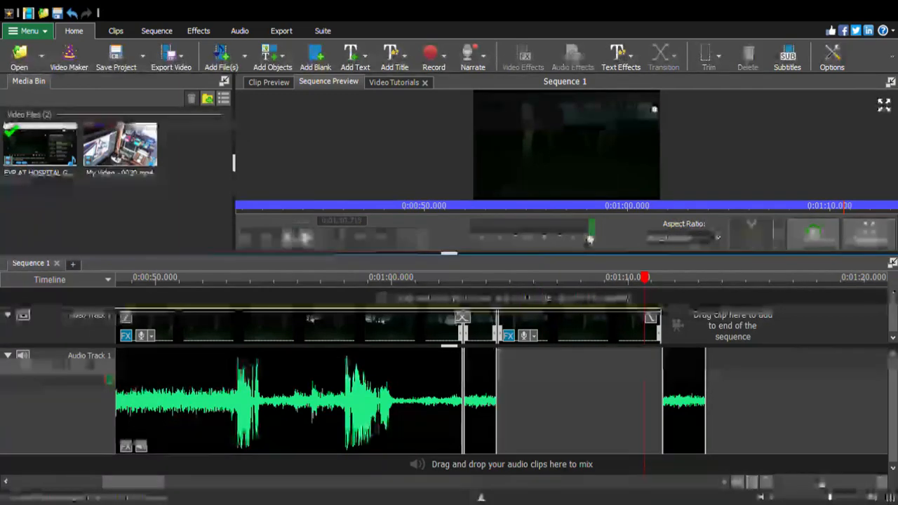
{"action": "left_click", "coordinate": [577, 323]}
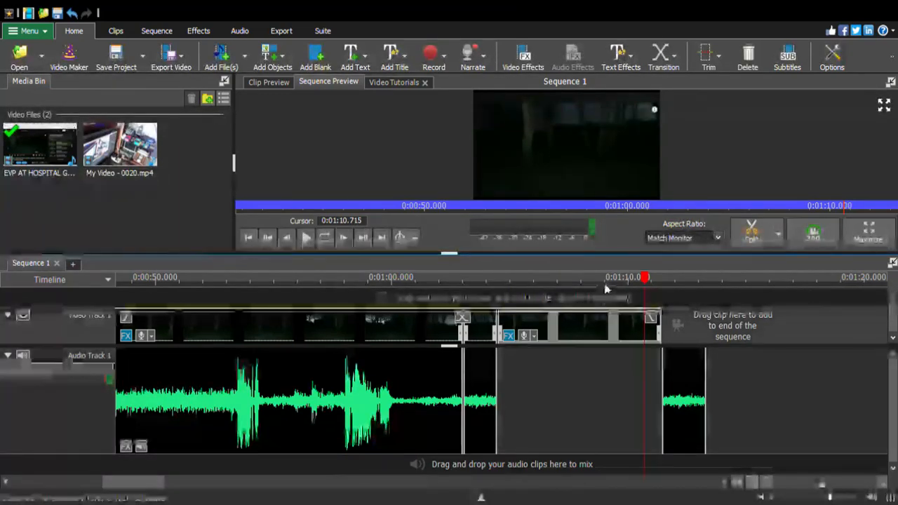
{"action": "key", "text": "Delete"}
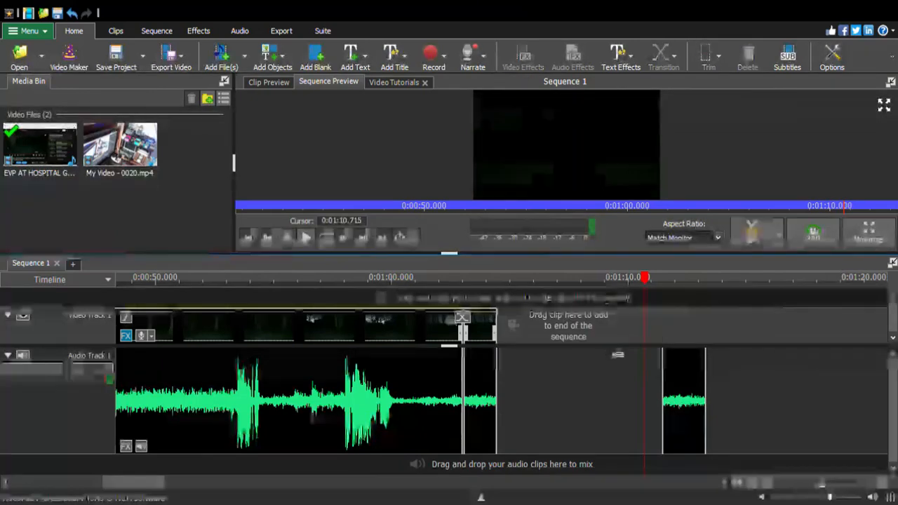
Delete the long video clip and its audio clip in front of the short split segment
{"action": "left_click", "coordinate": [296, 334]}
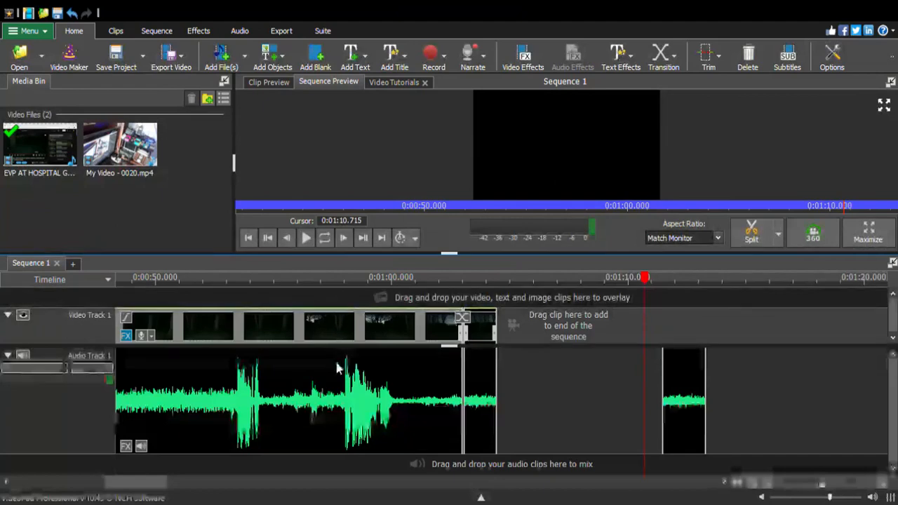
{"action": "key", "text": "Delete"}
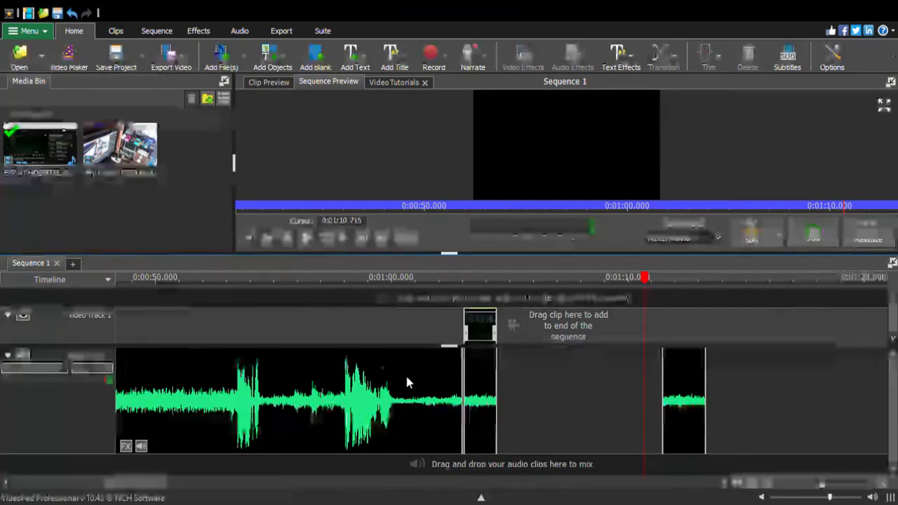
{"action": "left_click", "coordinate": [290, 377]}
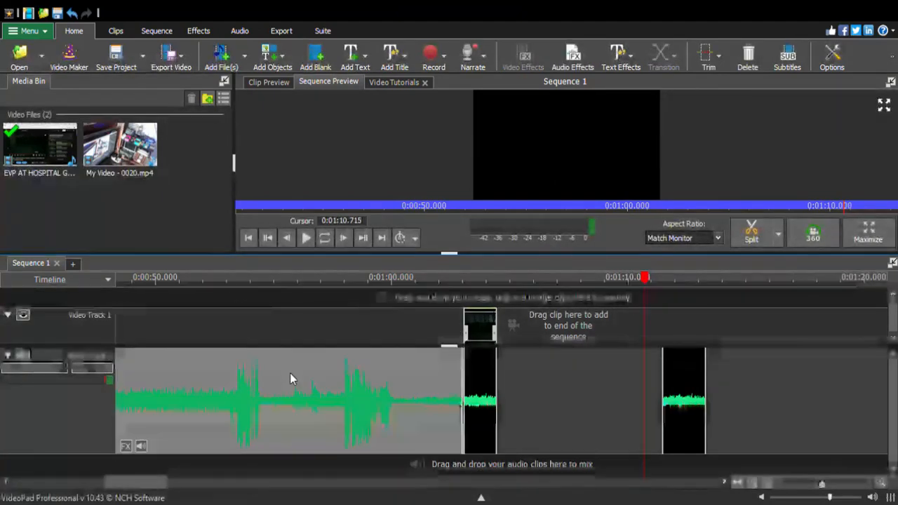
{"action": "key", "text": "Delete"}
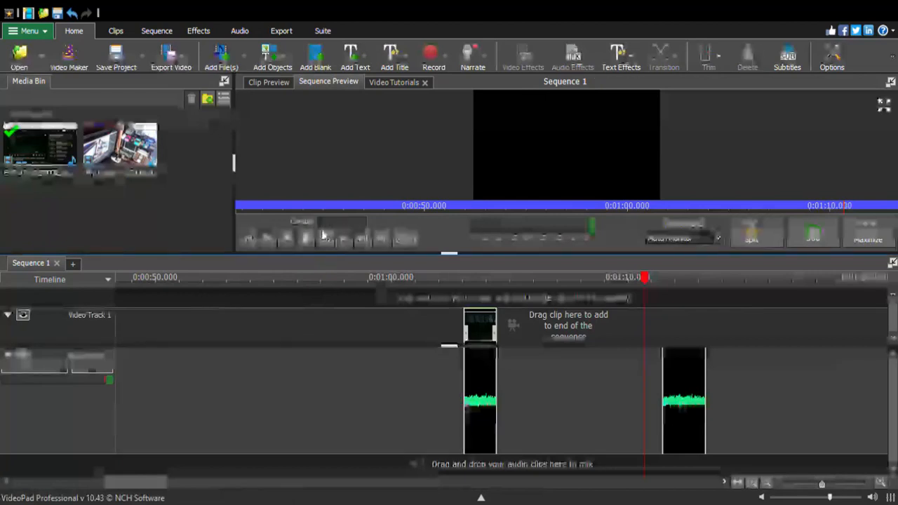
Delete the remaining short video clip from Video Track 1
{"action": "left_click_drag", "start_coordinate": [484, 340], "coordinate": [582, 373]}
{"action": "left_click_drag", "start_coordinate": [823, 484], "coordinate": [797, 484]}
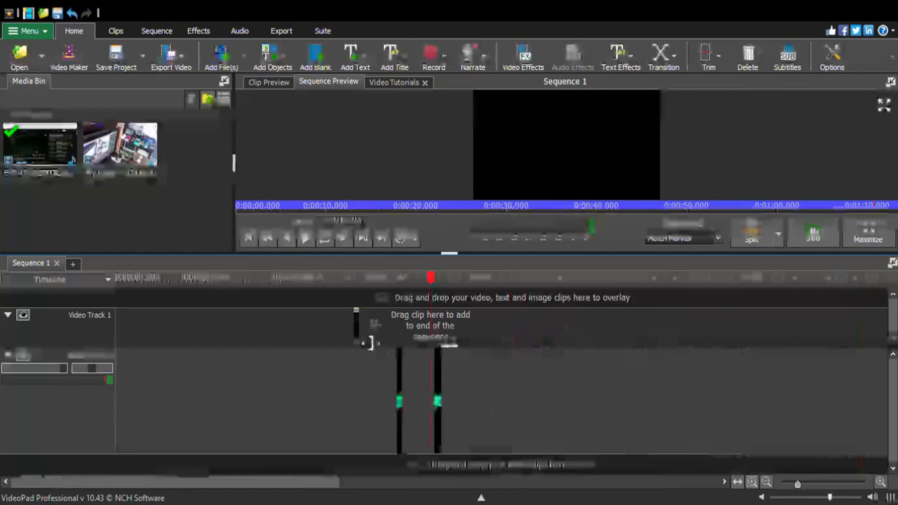
{"action": "left_click_drag", "start_coordinate": [797, 484], "coordinate": [807, 486]}
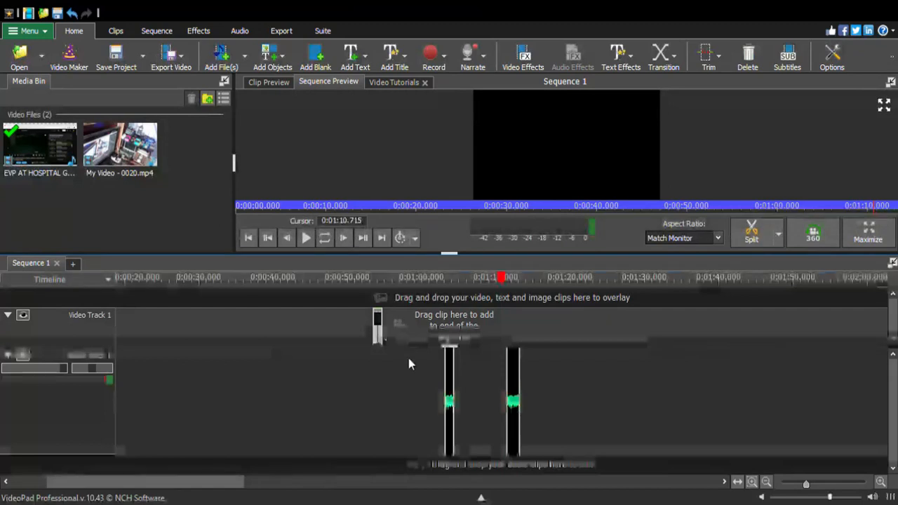
{"action": "key", "text": "Delete"}
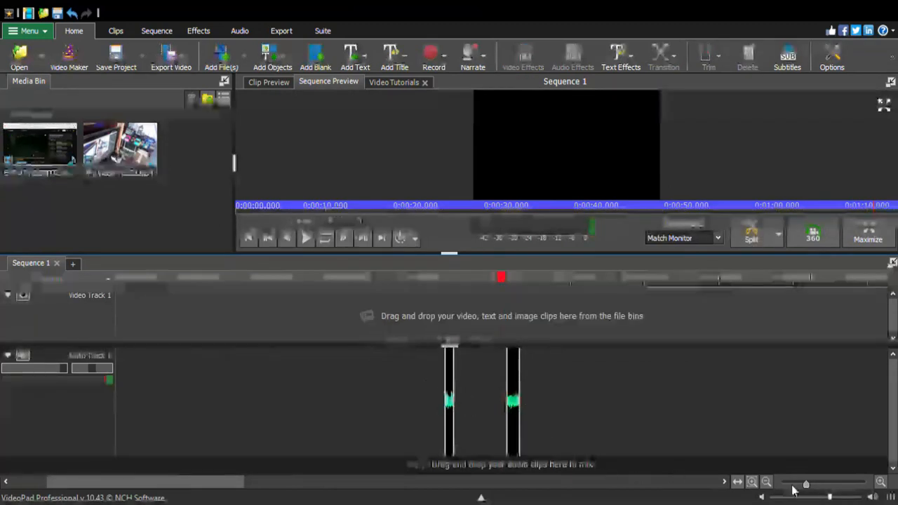
Move both short audio fragments to the start of Audio Track 1, placed directly one after the other
{"action": "left_click", "coordinate": [453, 397]}
{"action": "left_click_drag", "start_coordinate": [454, 398], "coordinate": [146, 379]}
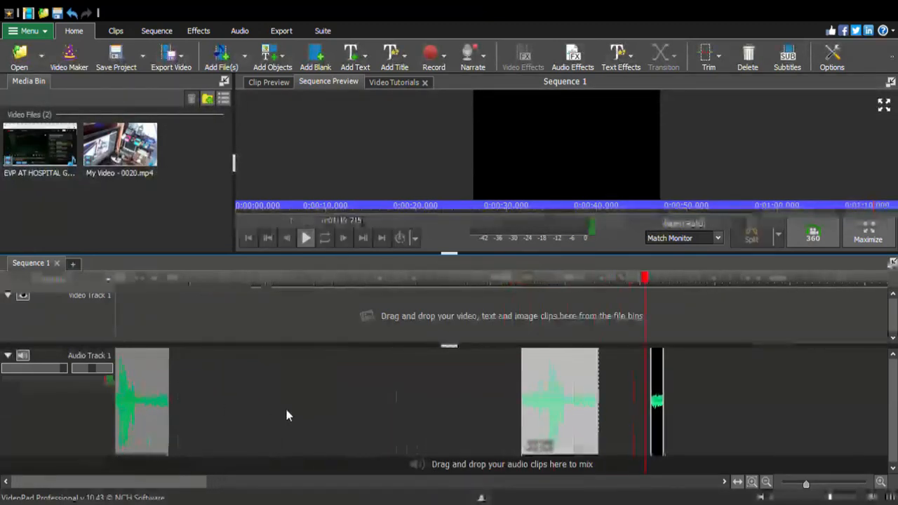
{"action": "left_click_drag", "start_coordinate": [603, 393], "coordinate": [201, 399]}
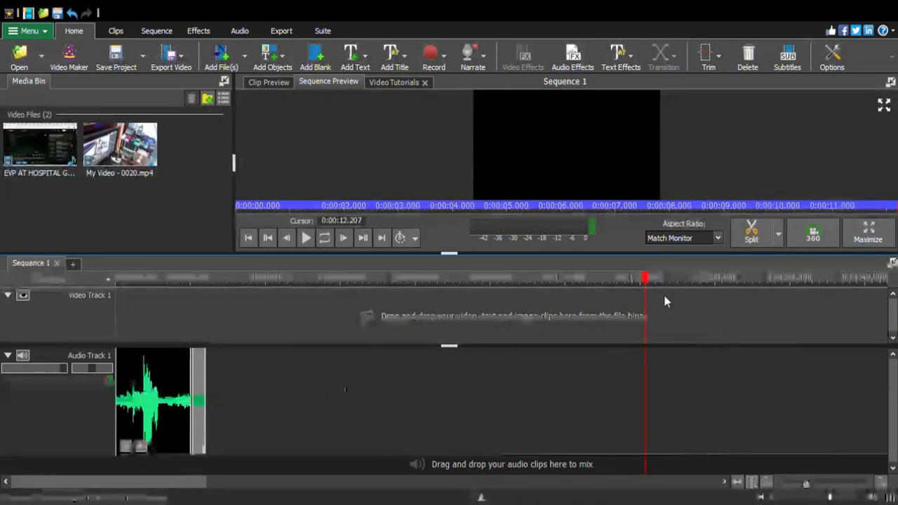
Play the two adjoining audio fragments from the start of the sequence and return the playhead to about 0:00:10
{"action": "left_click_drag", "start_coordinate": [646, 278], "coordinate": [117, 354]}
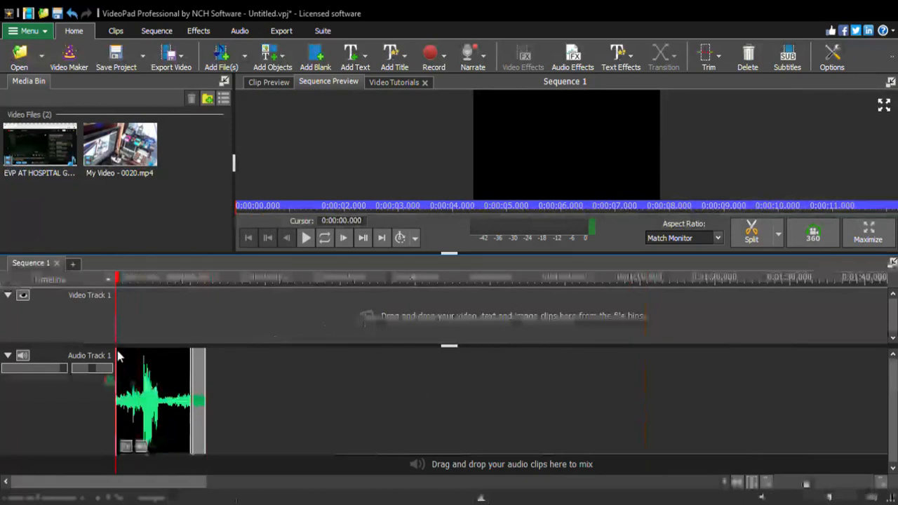
{"action": "left_click", "coordinate": [305, 239]}
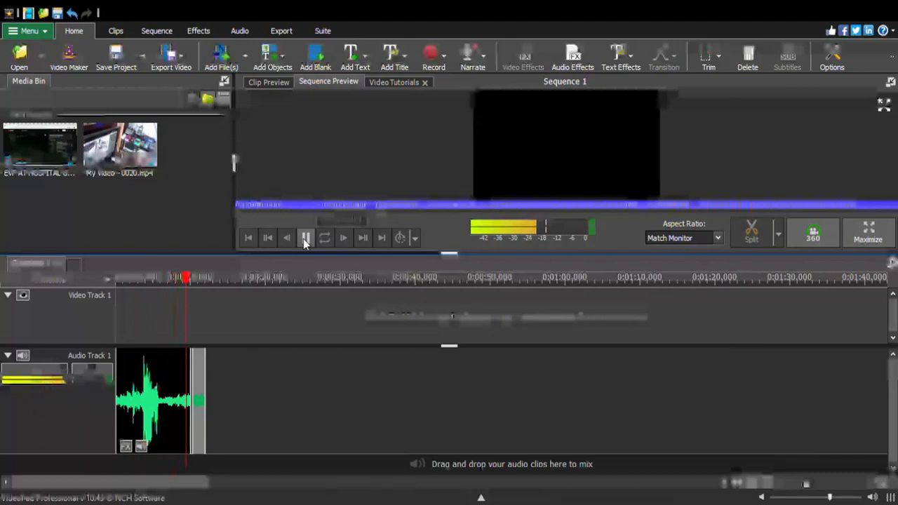
{"action": "left_click", "coordinate": [306, 239]}
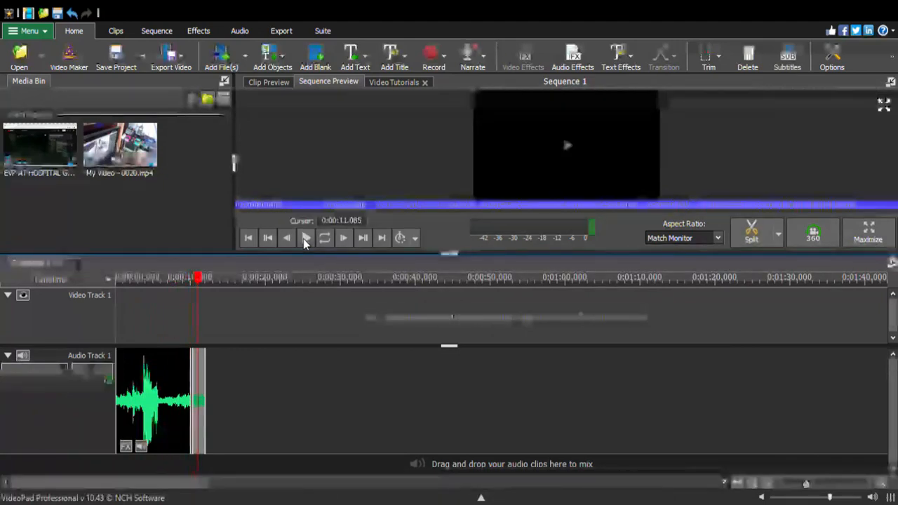
{"action": "left_click_drag", "start_coordinate": [203, 284], "coordinate": [197, 292]}
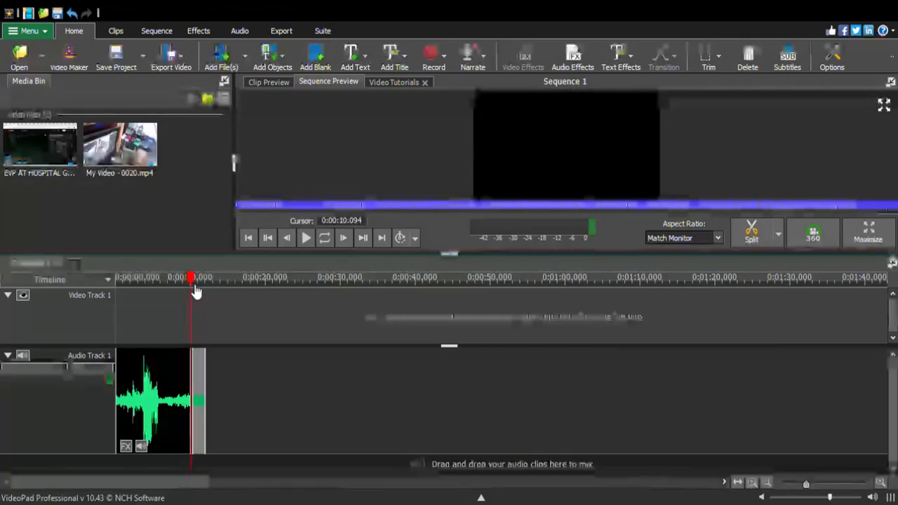
Shorten the first audio fragment to about 4.6 seconds and play both fragments from the start
{"action": "left_click_drag", "start_coordinate": [128, 385], "coordinate": [159, 381]}
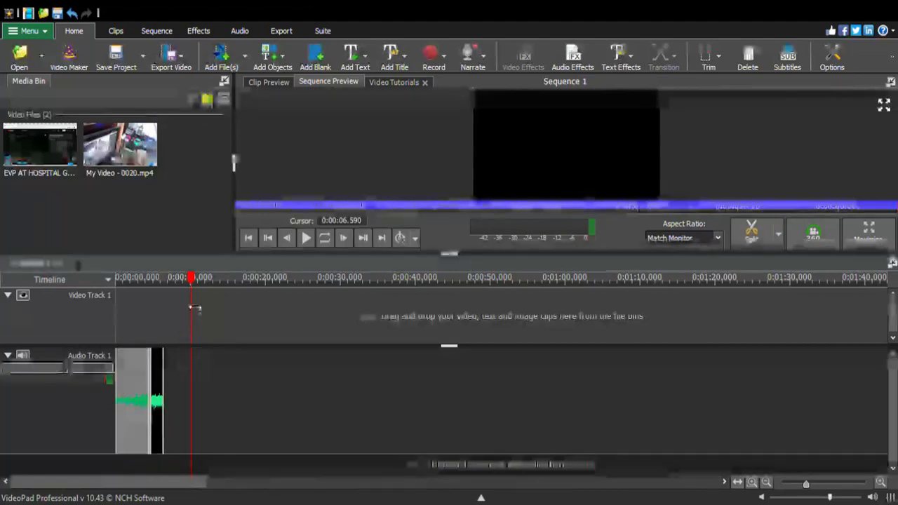
{"action": "left_click_drag", "start_coordinate": [195, 282], "coordinate": [108, 306]}
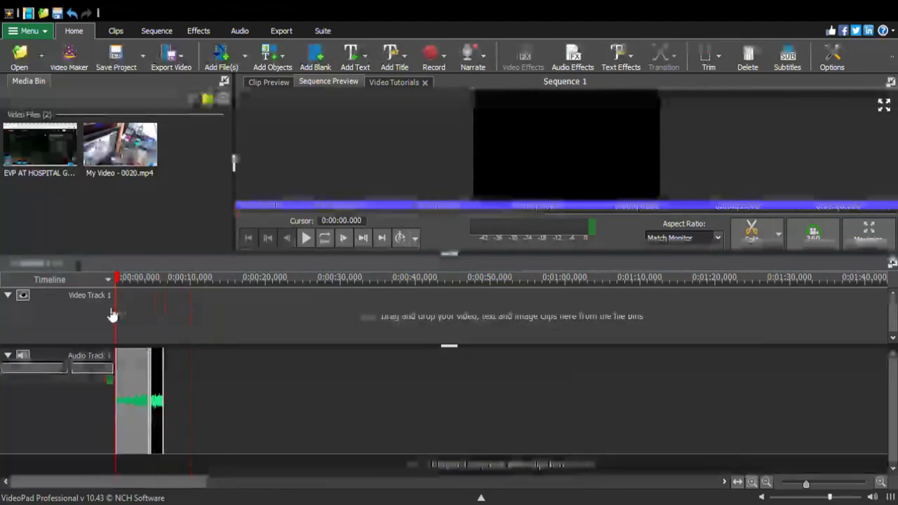
{"action": "left_click", "coordinate": [306, 239]}
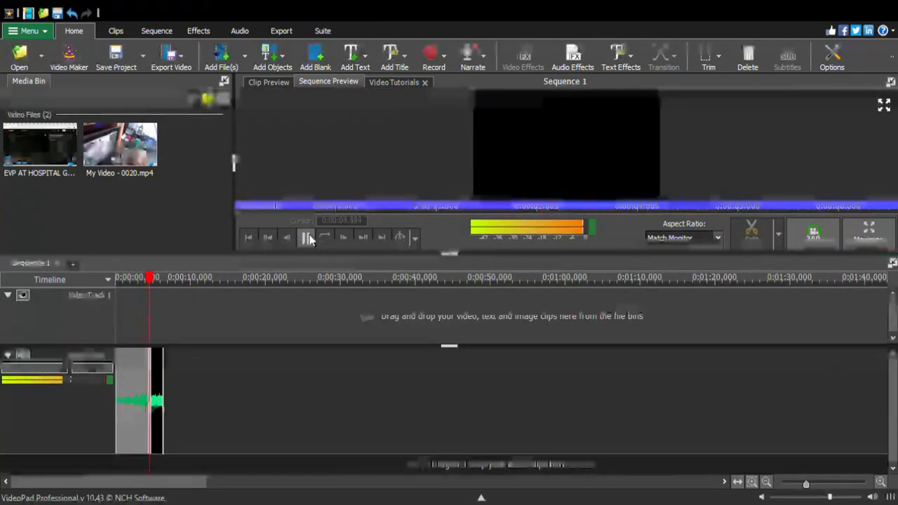
{"action": "left_click", "coordinate": [306, 239]}
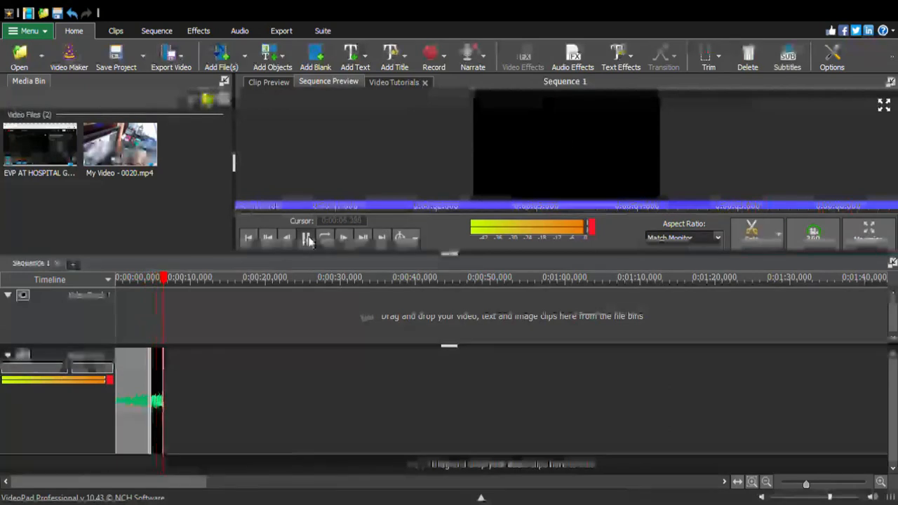
Delete the first audio fragment and move the remaining short one to the start of Audio Track 1
{"action": "left_click", "coordinate": [156, 389]}
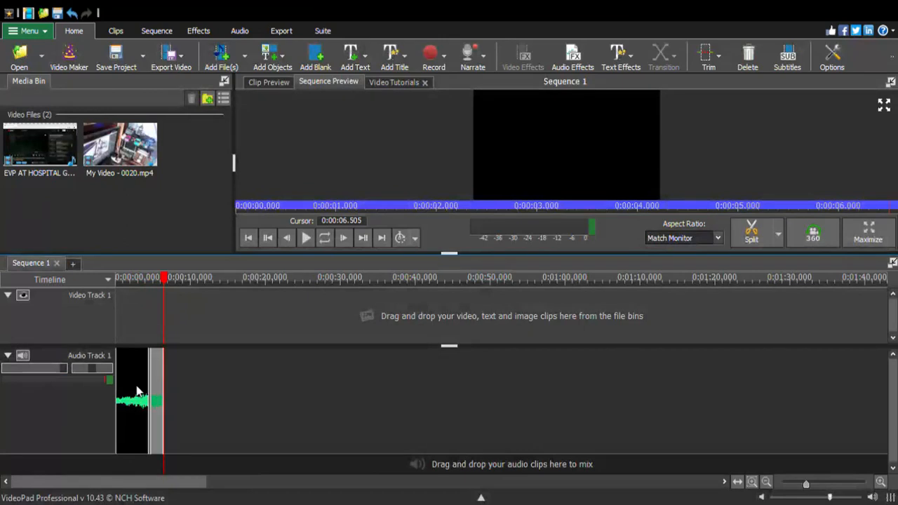
{"action": "left_click", "coordinate": [133, 383]}
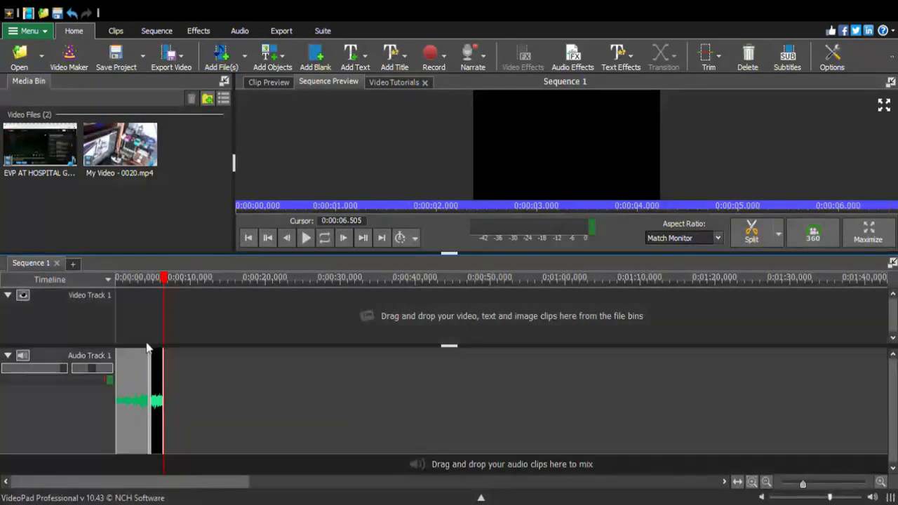
{"action": "key", "text": "Delete"}
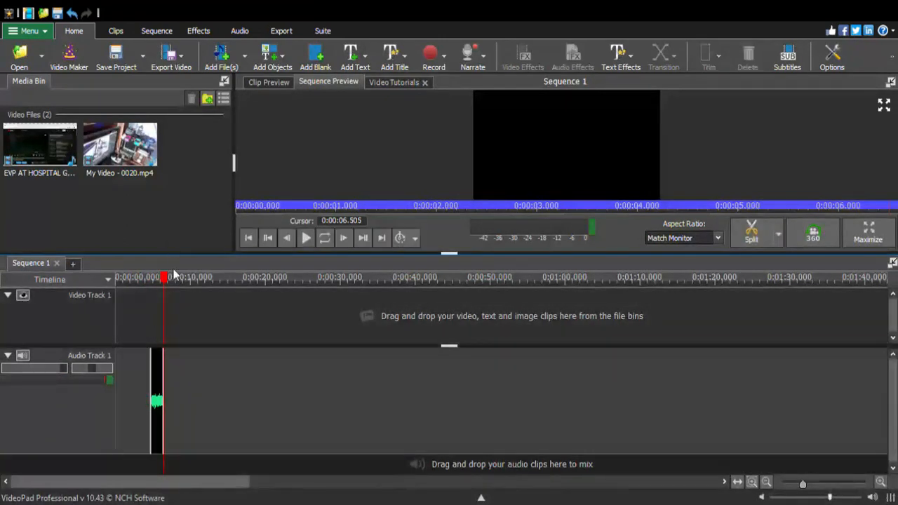
{"action": "left_click", "coordinate": [158, 402]}
{"action": "key", "text": "ctrl+z"}
{"action": "left_click_drag", "start_coordinate": [130, 388], "coordinate": [130, 393]}
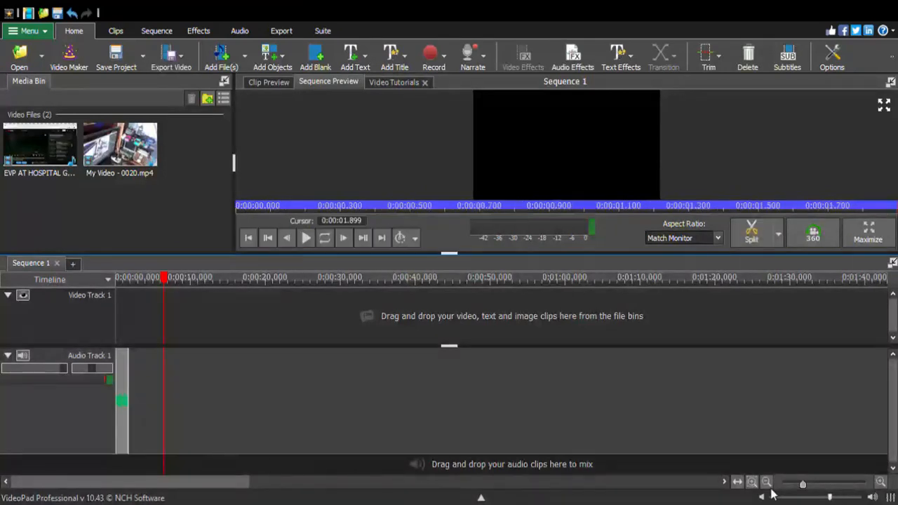
Play the single remaining audio fragment from the start at a closer timeline zoom
{"action": "left_click_drag", "start_coordinate": [803, 487], "coordinate": [829, 491]}
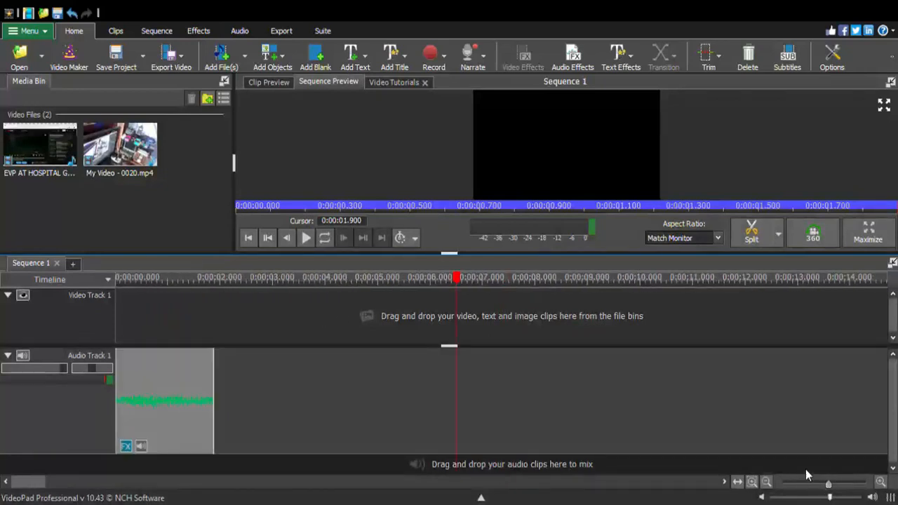
{"action": "left_click_drag", "start_coordinate": [457, 279], "coordinate": [117, 322]}
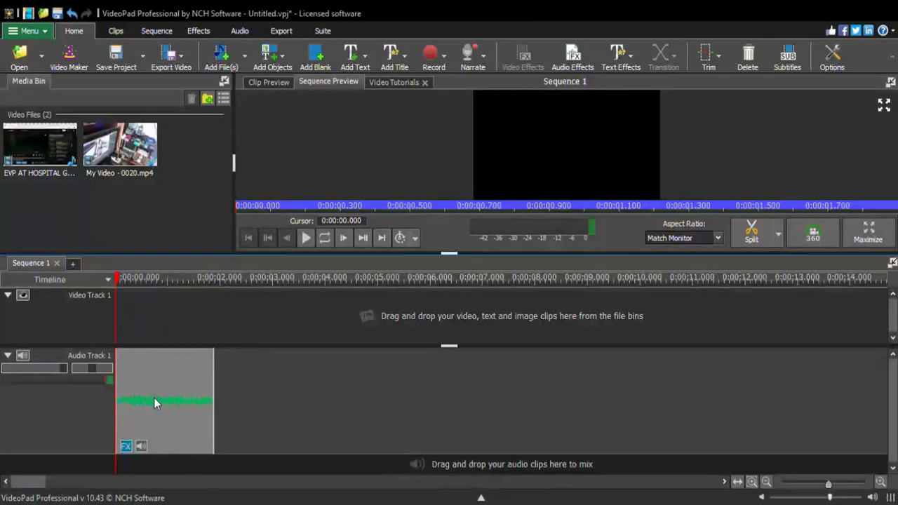
{"action": "left_click", "coordinate": [306, 238]}
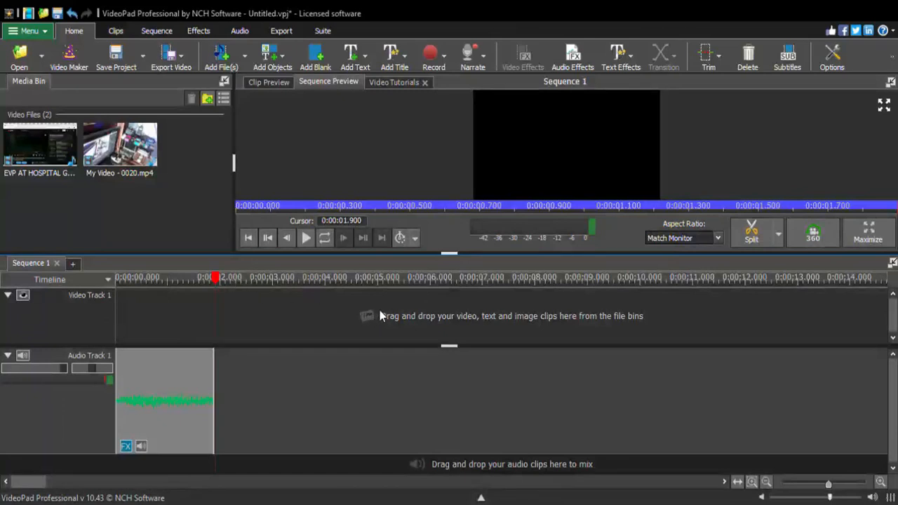
Lengthen the audio fragment to about 2.9 seconds and play it from the start
{"action": "key", "text": "ctrl+z"}
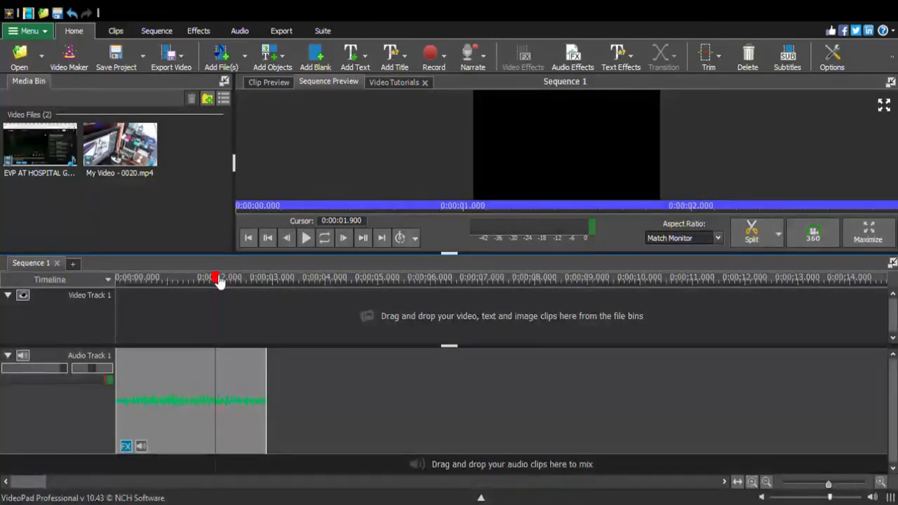
{"action": "left_click_drag", "start_coordinate": [220, 278], "coordinate": [115, 296]}
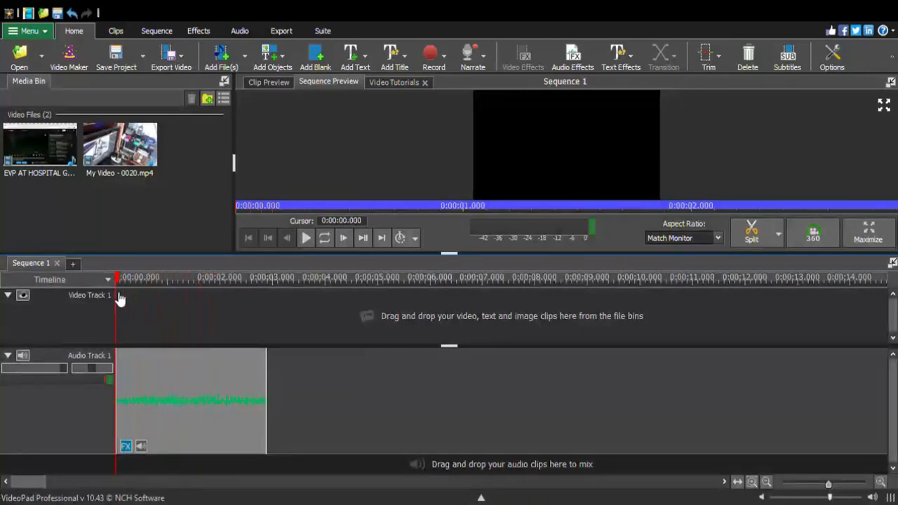
{"action": "left_click", "coordinate": [306, 239]}
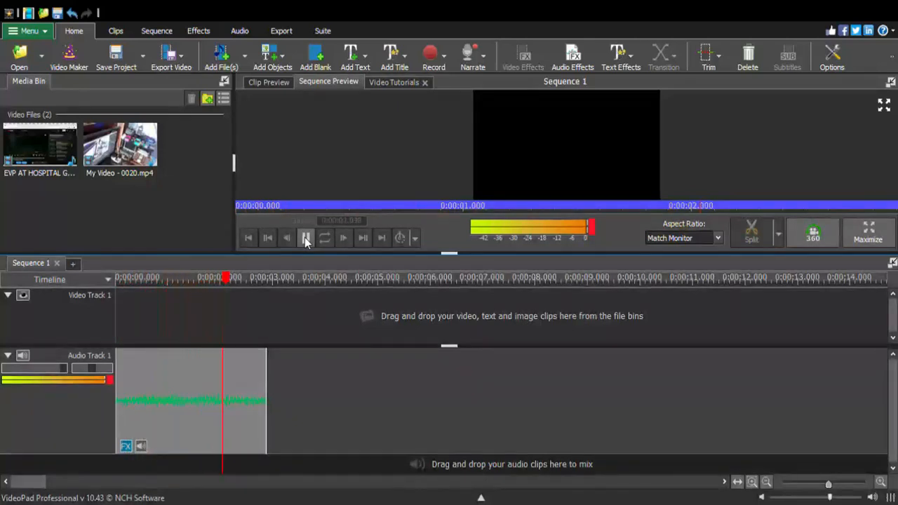
{"action": "left_click", "coordinate": [306, 240]}
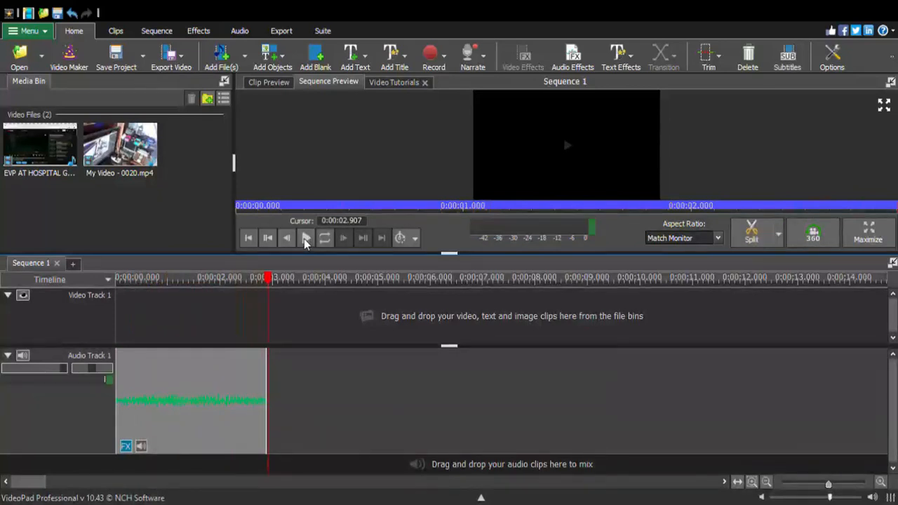
Replay the lengthened audio fragment several times from the start to listen for the voice
{"action": "left_click_drag", "start_coordinate": [272, 280], "coordinate": [107, 328]}
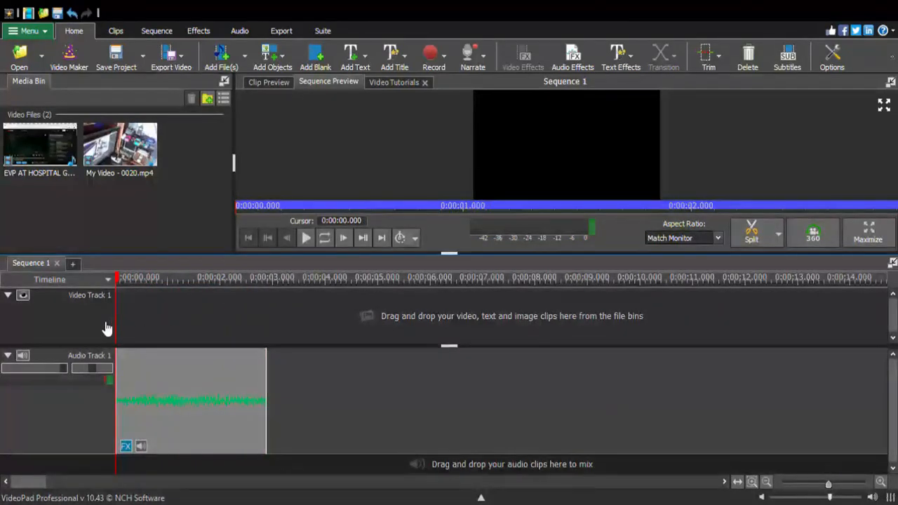
{"action": "left_click", "coordinate": [306, 238]}
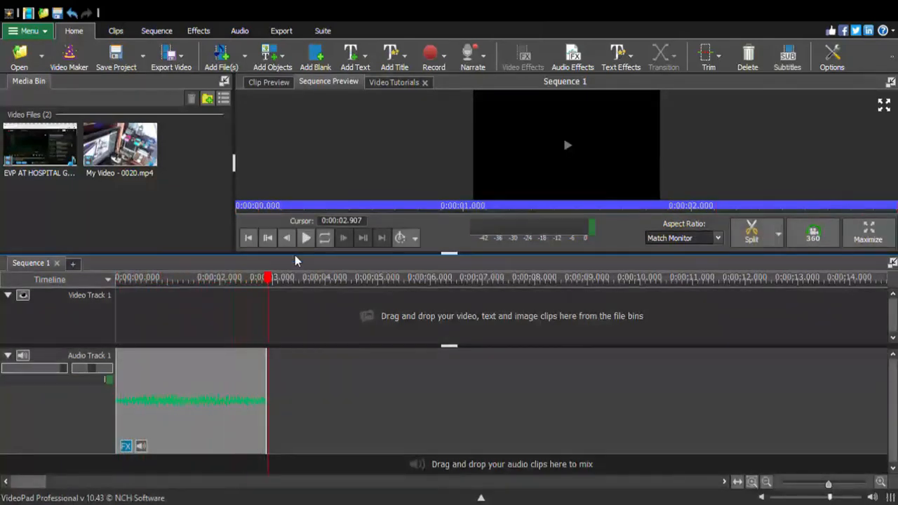
{"action": "left_click_drag", "start_coordinate": [273, 284], "coordinate": [117, 324]}
{"action": "left_click", "coordinate": [305, 239]}
{"action": "left_click_drag", "start_coordinate": [271, 282], "coordinate": [116, 297]}
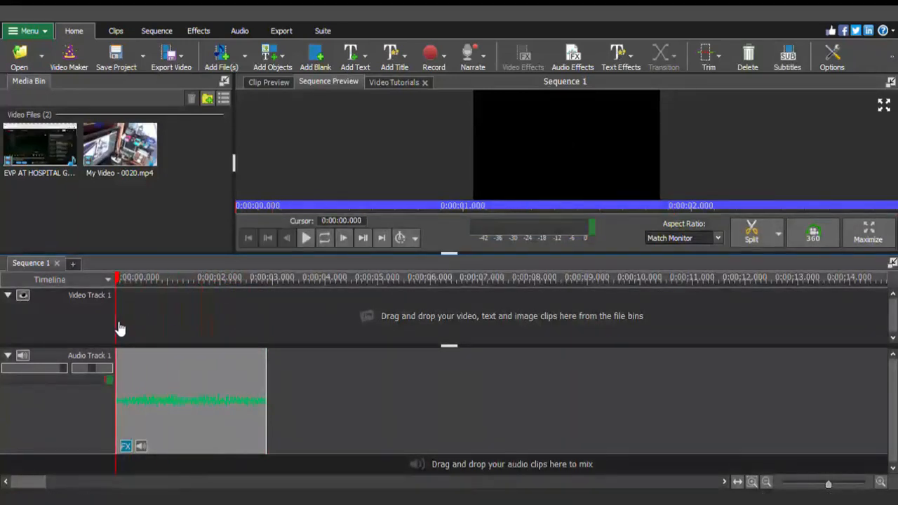
{"action": "left_click", "coordinate": [306, 238]}
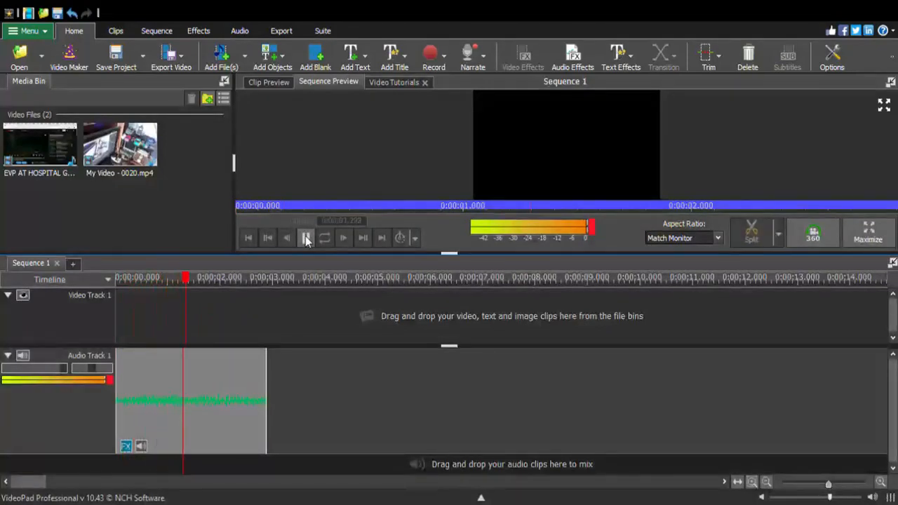
{"action": "left_click", "coordinate": [306, 239]}
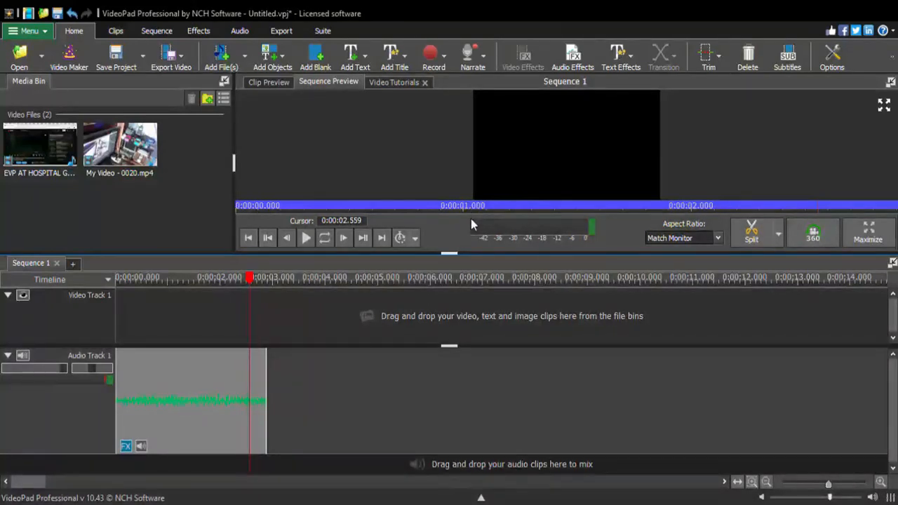
Shorten the audio fragment to about 2.36 seconds and play it from the start
{"action": "left_click", "coordinate": [426, 314]}
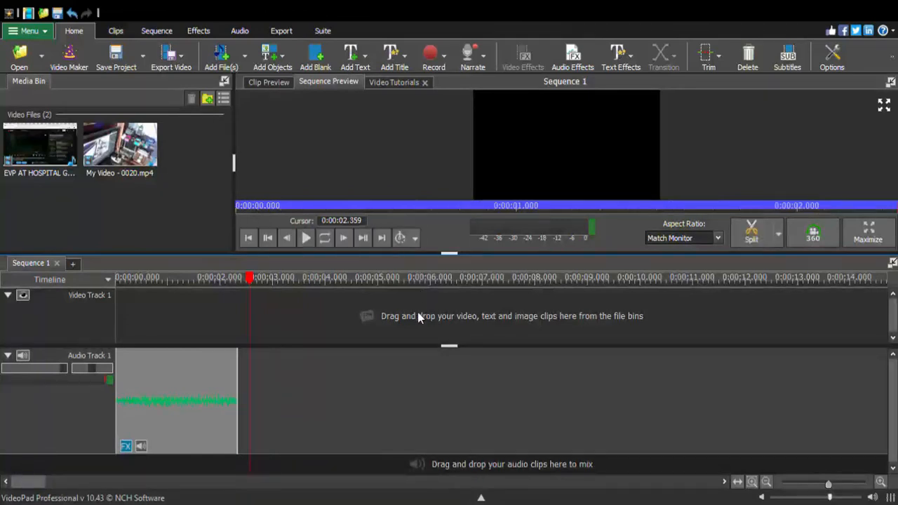
{"action": "left_click_drag", "start_coordinate": [250, 281], "coordinate": [117, 300]}
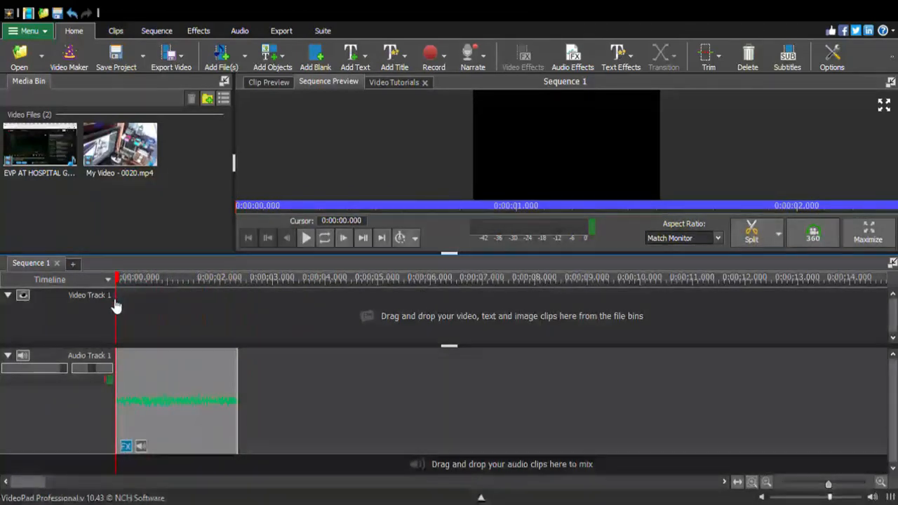
{"action": "left_click", "coordinate": [307, 242]}
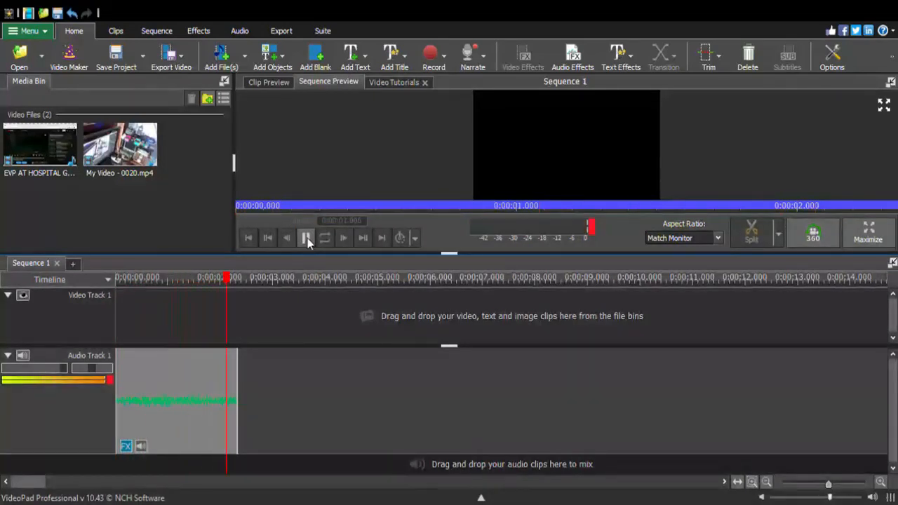
Replay the 2.36-second audio fragment repeatedly from the start to listen to the result
{"action": "left_click_drag", "start_coordinate": [232, 284], "coordinate": [115, 314]}
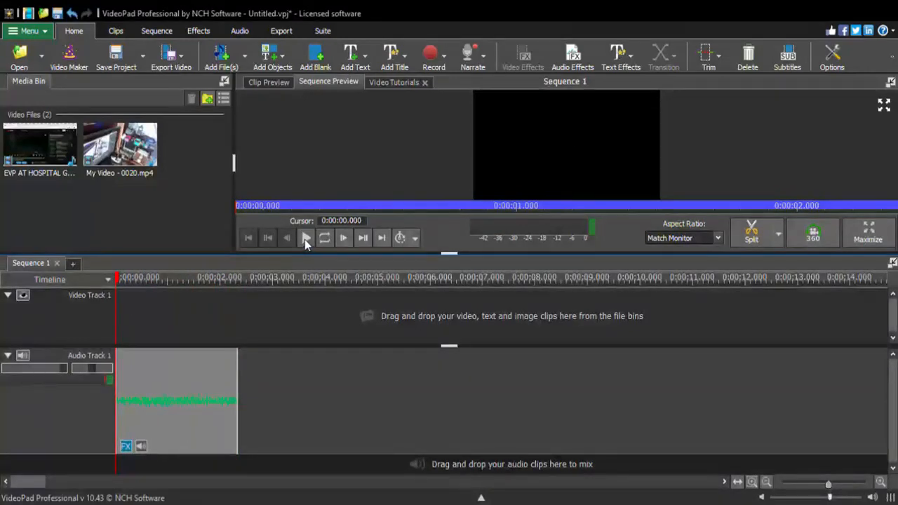
{"action": "left_click", "coordinate": [306, 238]}
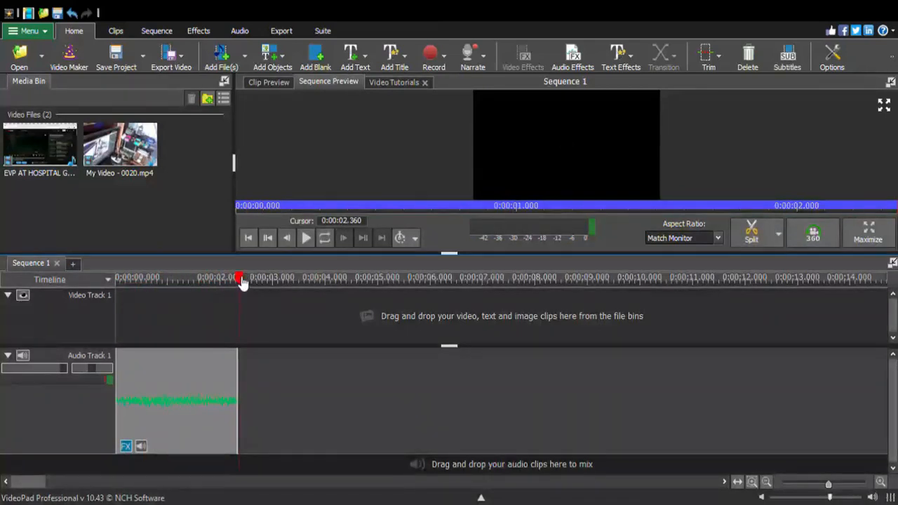
{"action": "left_click_drag", "start_coordinate": [240, 276], "coordinate": [115, 321]}
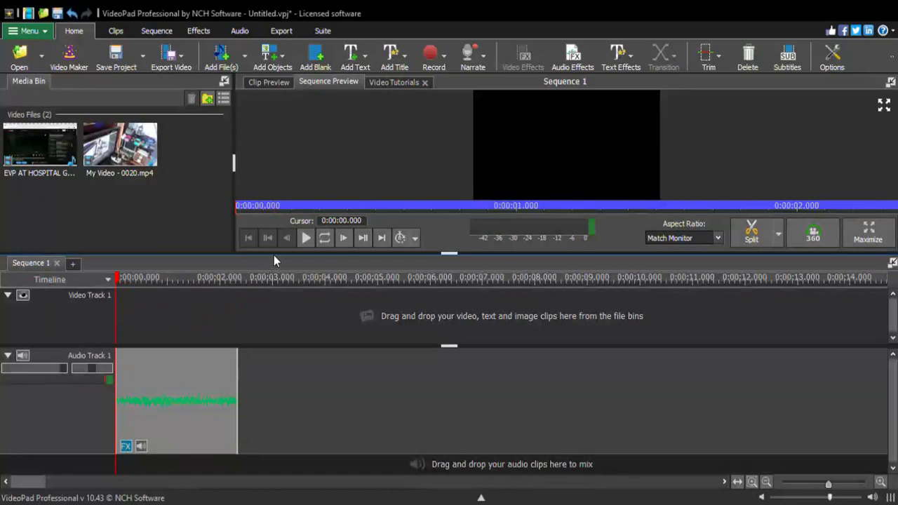
{"action": "left_click", "coordinate": [306, 240]}
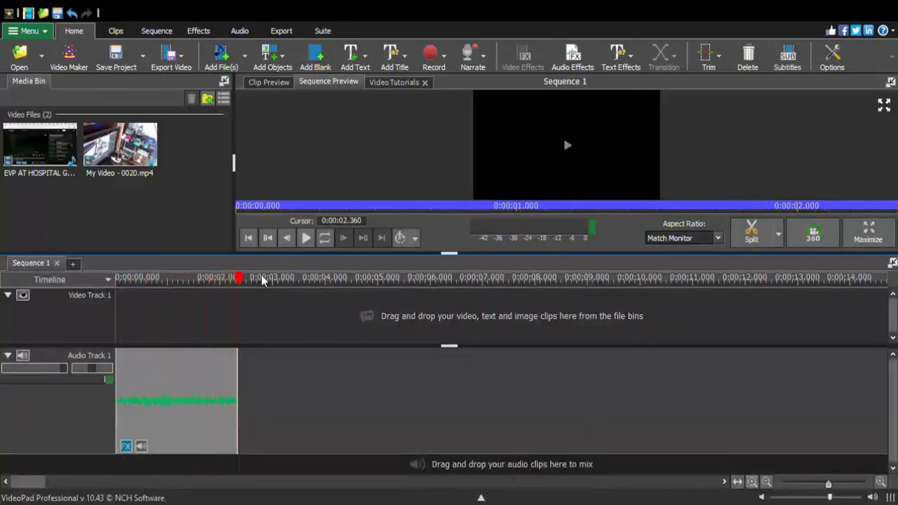
{"action": "left_click_drag", "start_coordinate": [243, 280], "coordinate": [112, 316]}
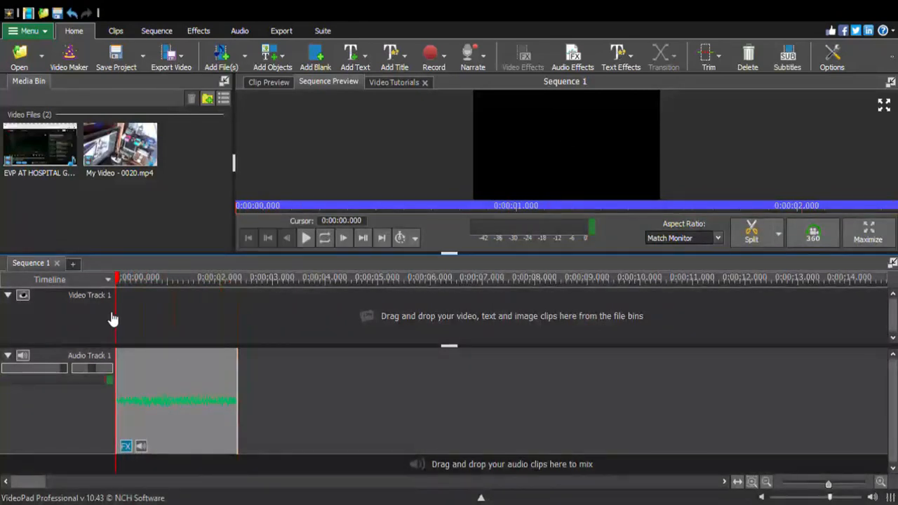
{"action": "left_click", "coordinate": [305, 239]}
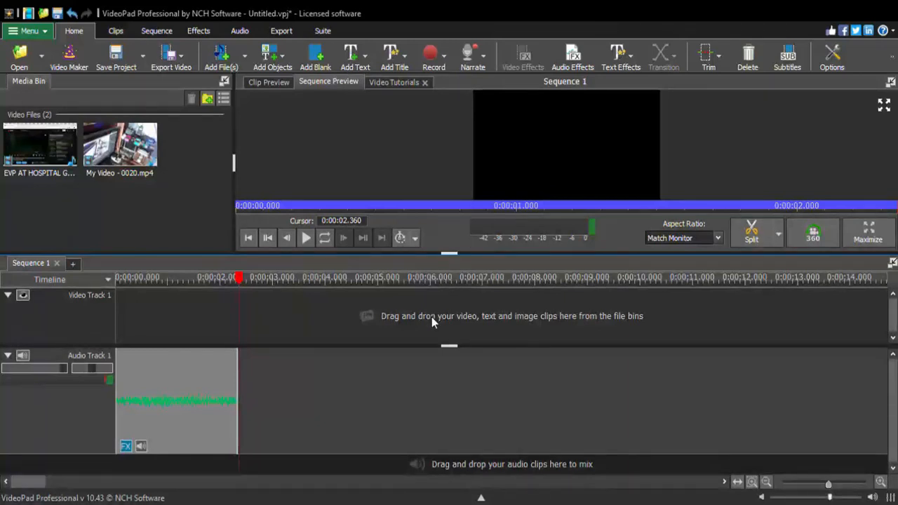
Shorten the audio fragment to about 1.94 seconds and play it from the start to listen for the voice
{"action": "key", "text": "ctrl+z"}
{"action": "left_click_drag", "start_coordinate": [240, 279], "coordinate": [114, 301]}
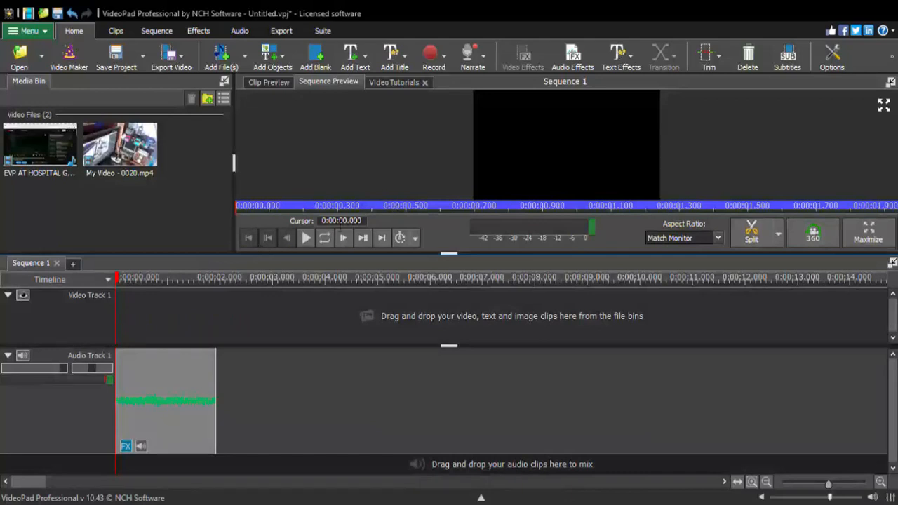
{"action": "left_click", "coordinate": [307, 238]}
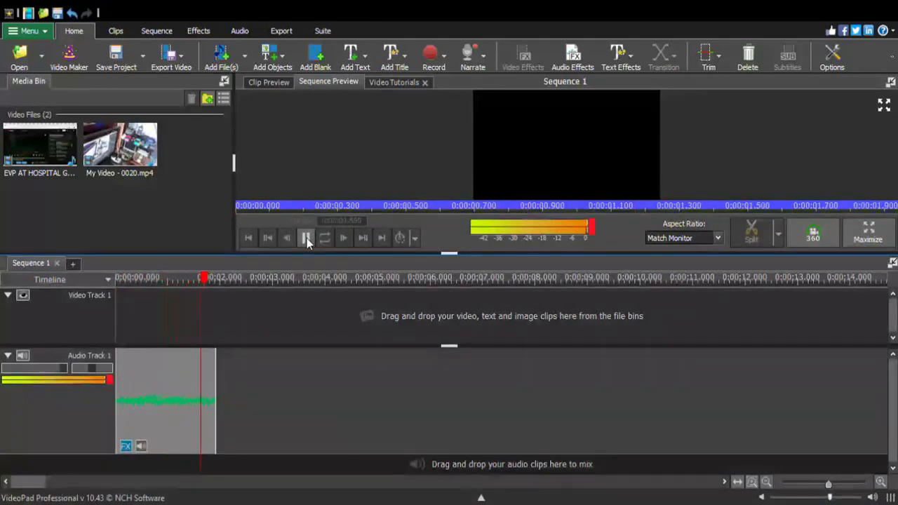
{"action": "left_click", "coordinate": [307, 238]}
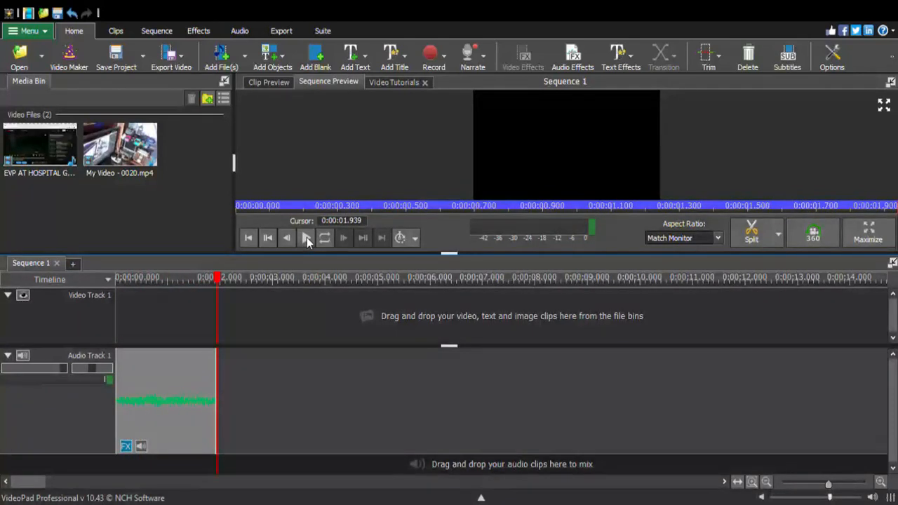
{"action": "left_click", "coordinate": [307, 238]}
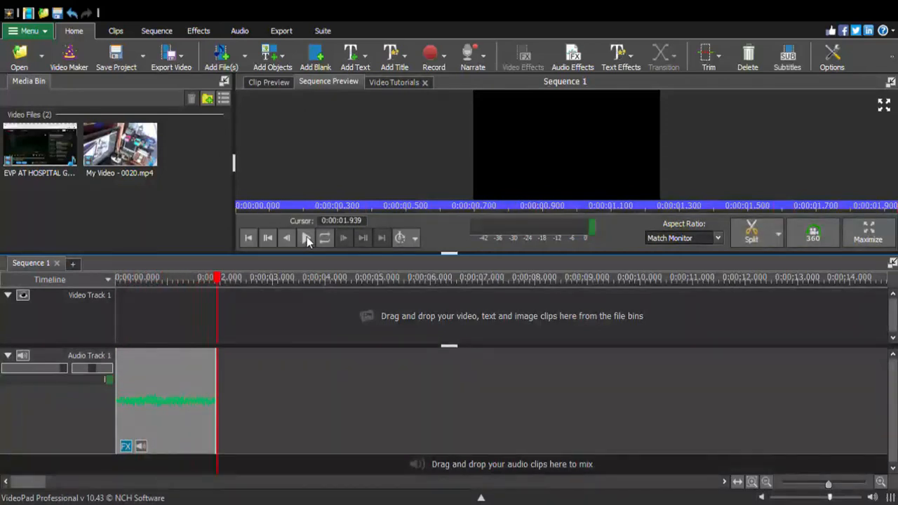
{"action": "left_click", "coordinate": [306, 237]}
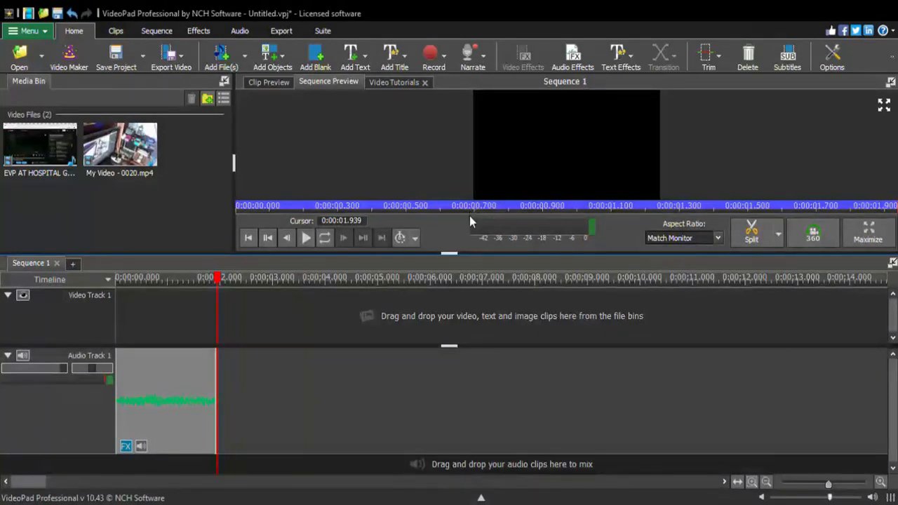
Shorten the audio fragment to about 1.79 seconds and replay it from the start of the timeline
{"action": "key", "text": "ctrl+z"}
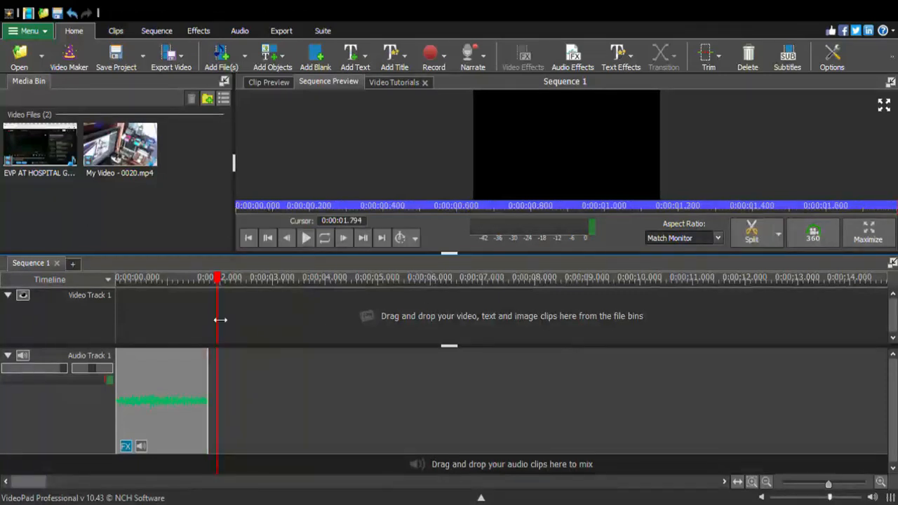
{"action": "left_click_drag", "start_coordinate": [223, 286], "coordinate": [104, 319]}
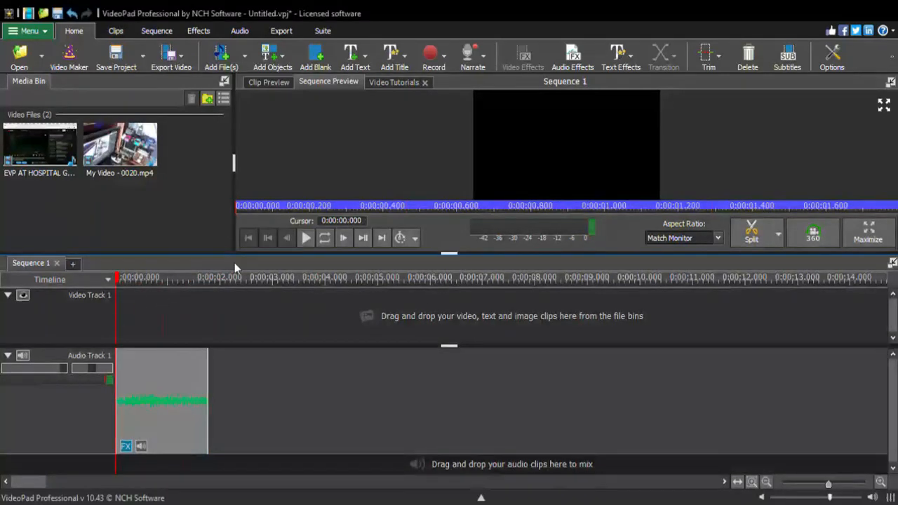
{"action": "left_click", "coordinate": [306, 238]}
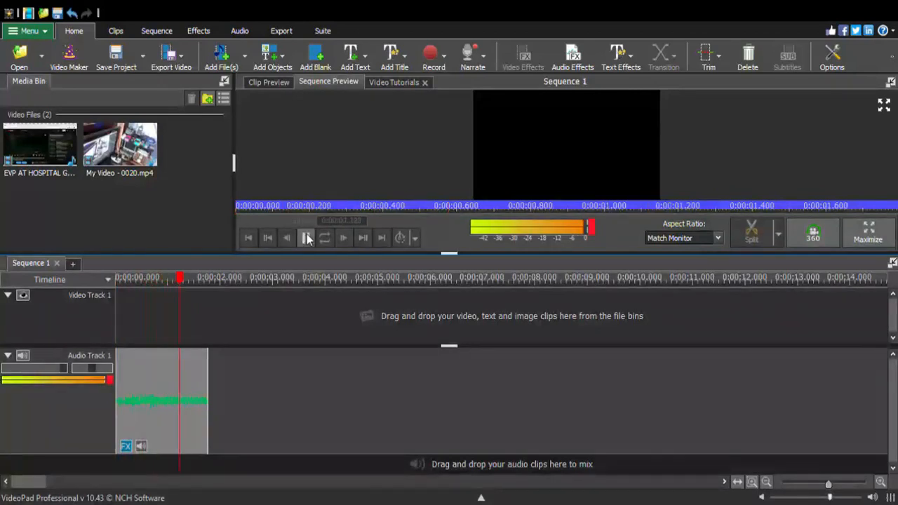
{"action": "left_click", "coordinate": [306, 238]}
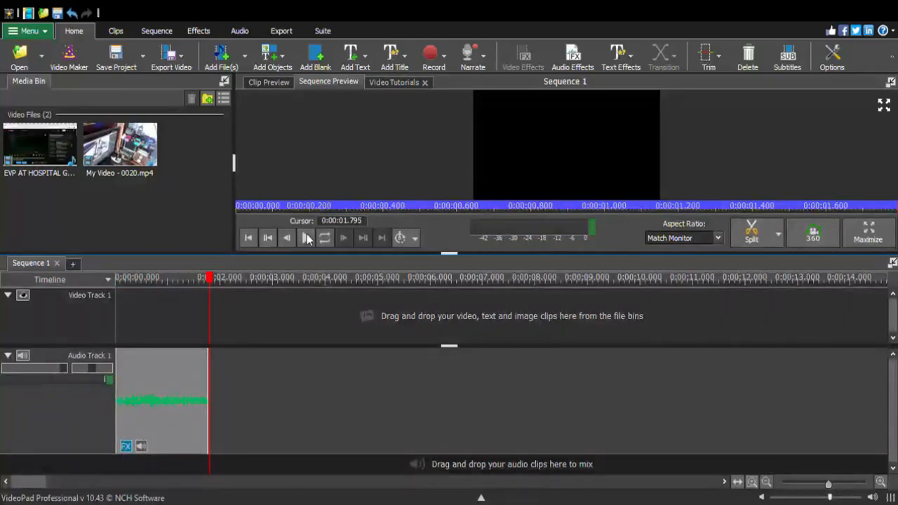
{"action": "left_click_drag", "start_coordinate": [209, 278], "coordinate": [110, 315]}
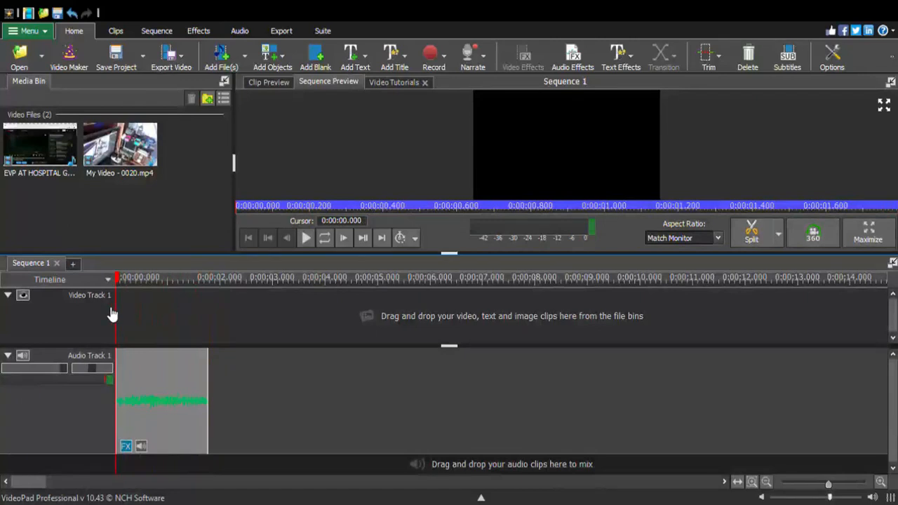
{"action": "left_click", "coordinate": [305, 238]}
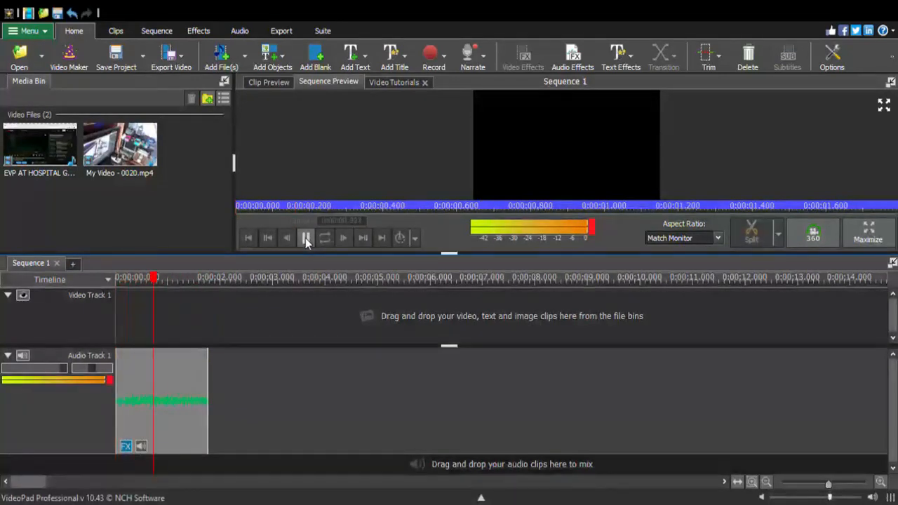
{"action": "left_click", "coordinate": [306, 238]}
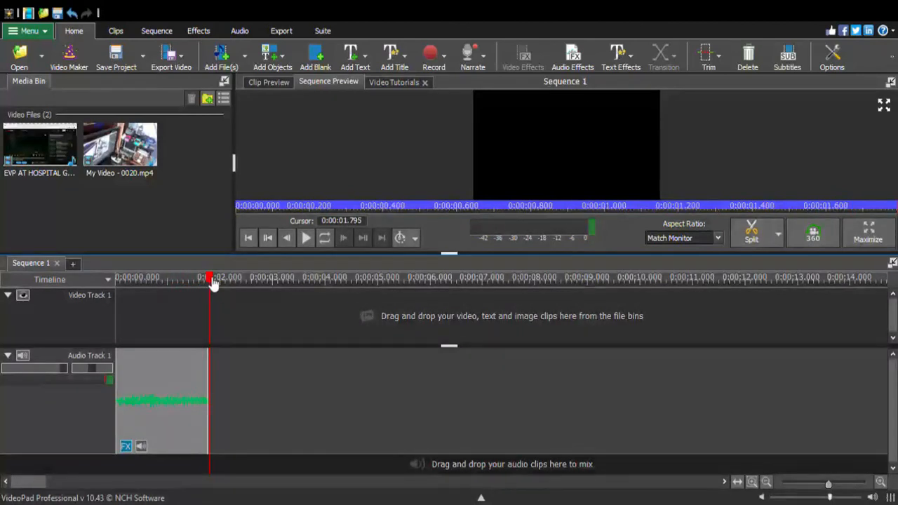
Extend the end of the audio fragment to a length of about 2.07 seconds and play it from the start
{"action": "left_click_drag", "start_coordinate": [213, 280], "coordinate": [191, 284]}
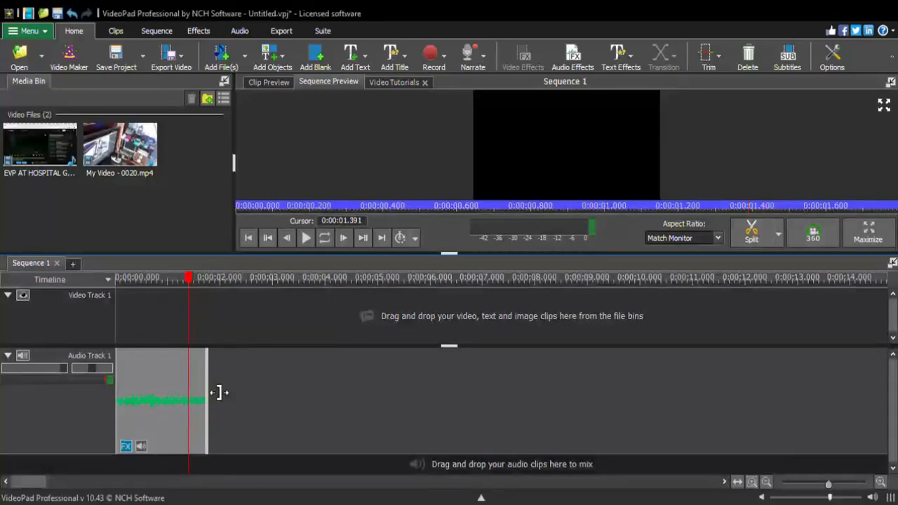
{"action": "mouse_move", "coordinate": [220, 395]}
{"action": "left_mouse_down"}
{"action": "mouse_move", "coordinate": [235, 397]}
{"action": "mouse_move", "coordinate": [223, 393]}
{"action": "left_mouse_up"}
{"action": "left_click_drag", "start_coordinate": [190, 279], "coordinate": [120, 297]}
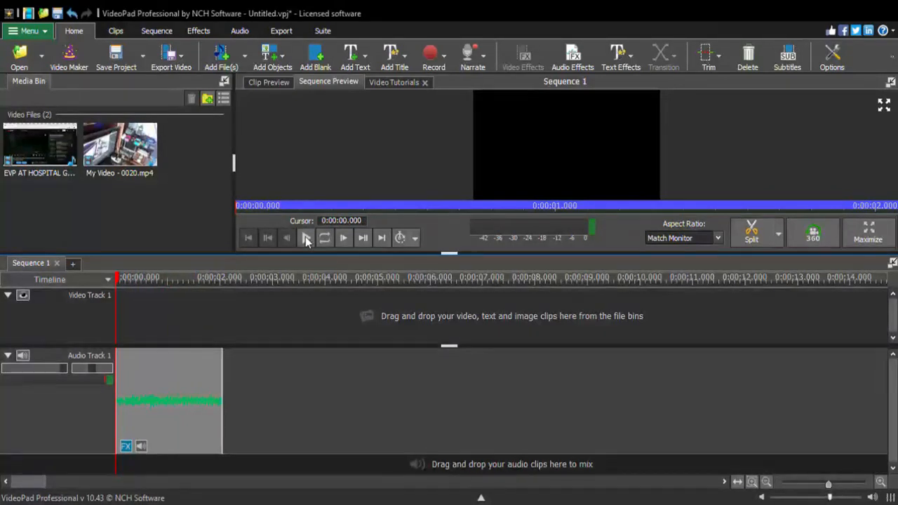
{"action": "left_click", "coordinate": [306, 239]}
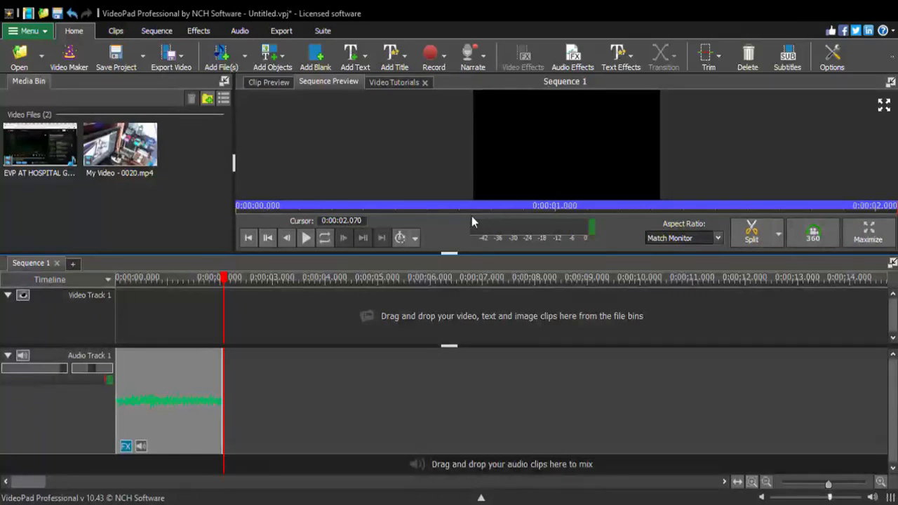
Shorten the audio fragment to about 1.86 seconds, play it from the start and replay it from about 0.34 seconds
{"action": "left_click", "coordinate": [417, 314]}
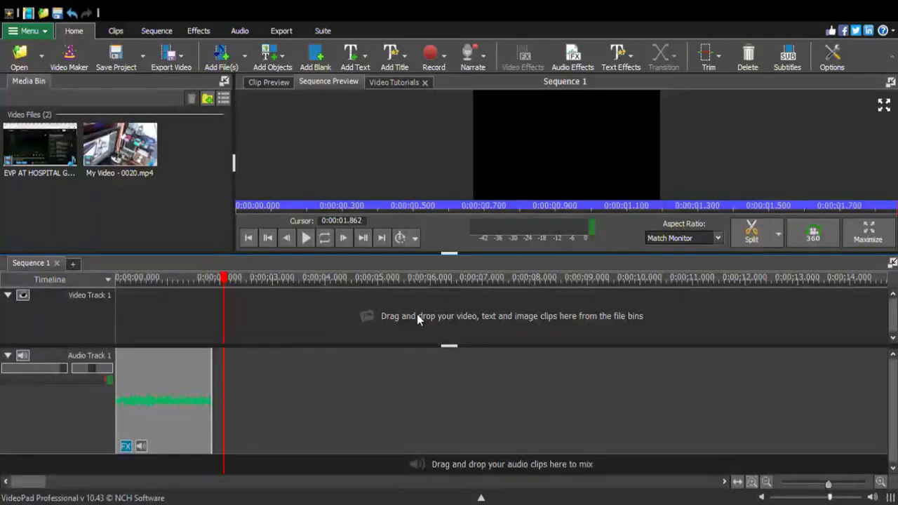
{"action": "left_click_drag", "start_coordinate": [224, 278], "coordinate": [113, 288]}
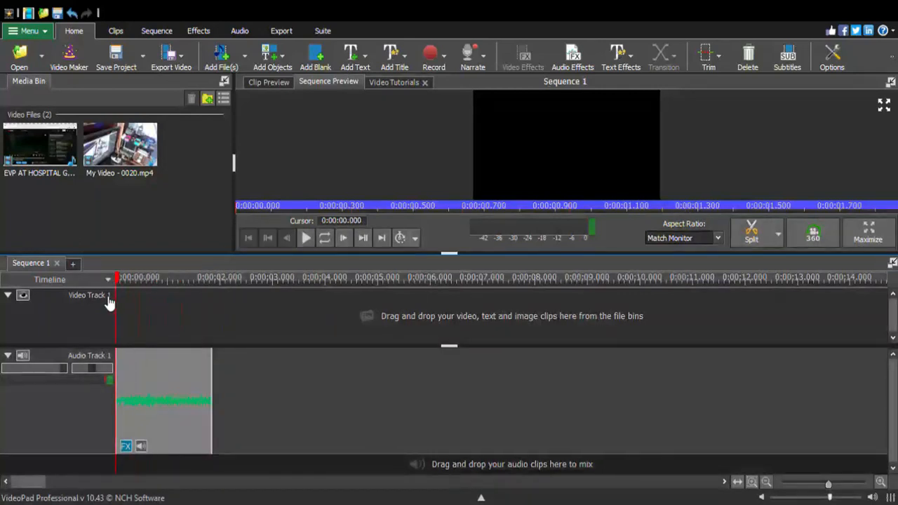
{"action": "left_click", "coordinate": [306, 238]}
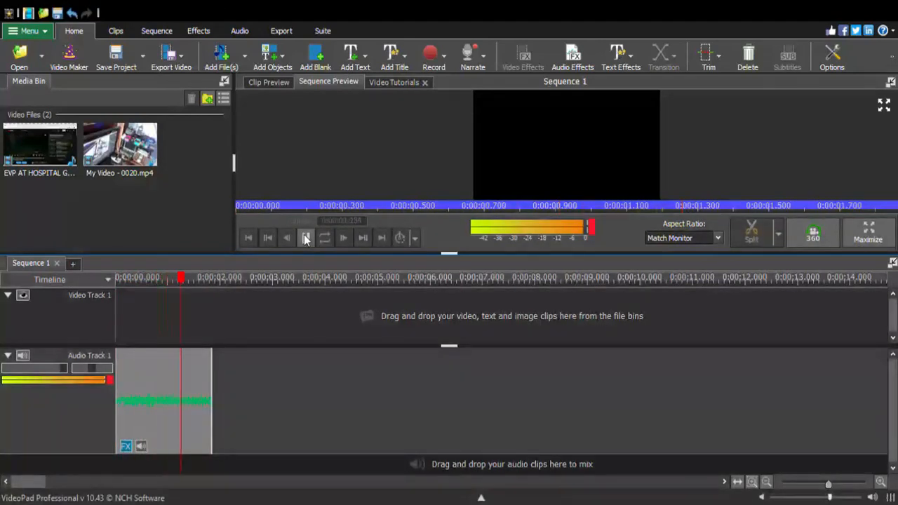
{"action": "left_click", "coordinate": [306, 238]}
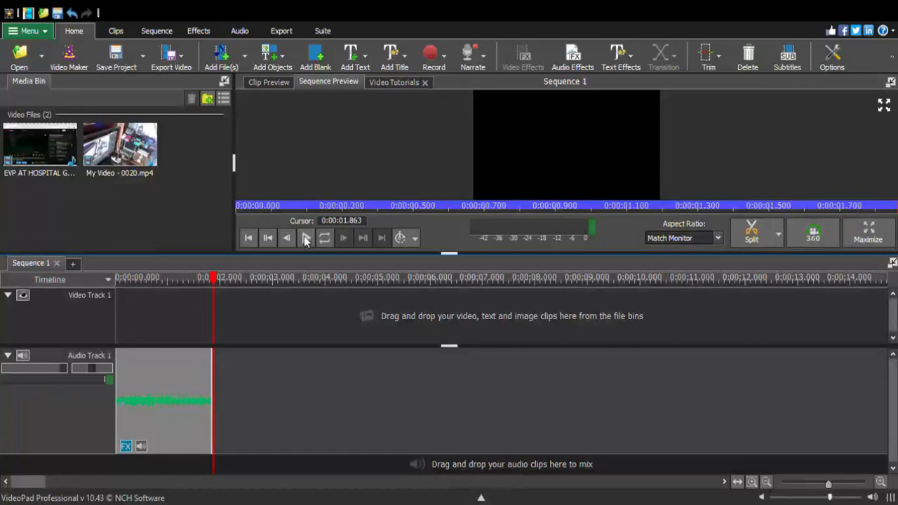
{"action": "left_click_drag", "start_coordinate": [220, 288], "coordinate": [138, 305]}
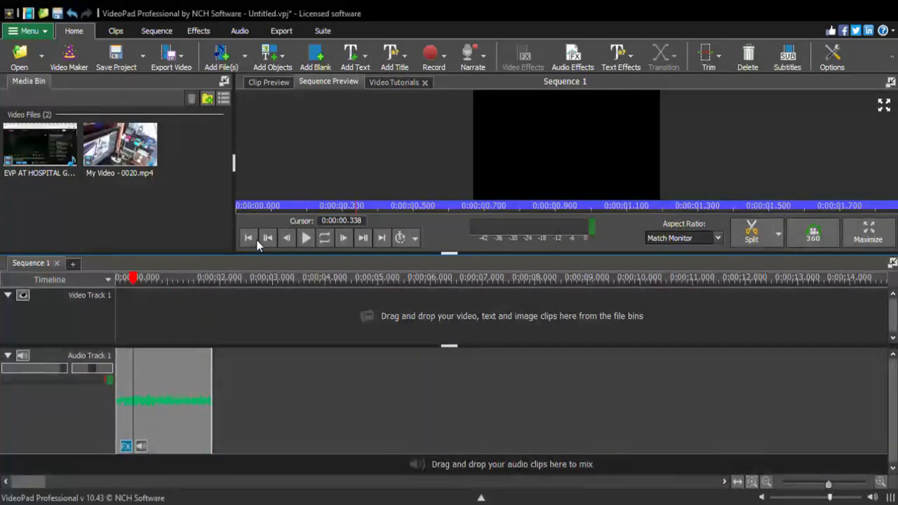
{"action": "left_click", "coordinate": [306, 238]}
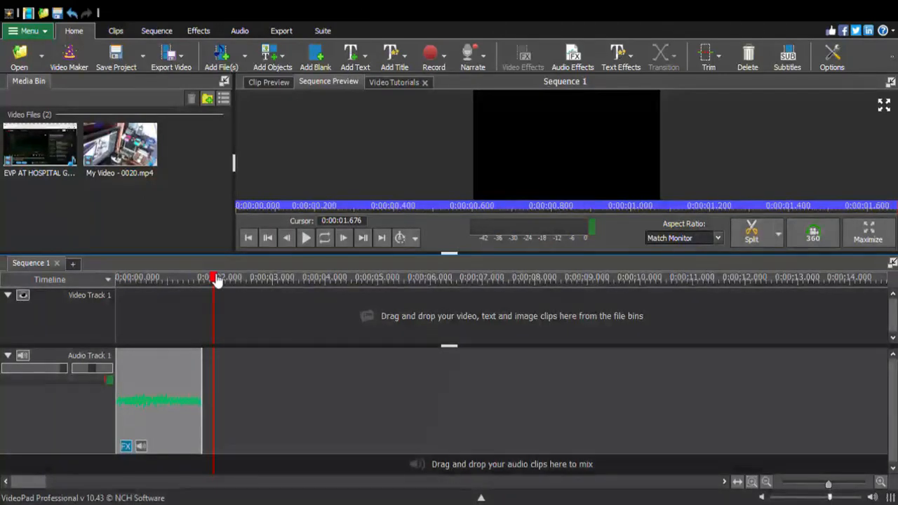
Replay the 1.68-second audio fragment repeatedly from the start to listen for the voice
{"action": "left_click_drag", "start_coordinate": [181, 280], "coordinate": [106, 298]}
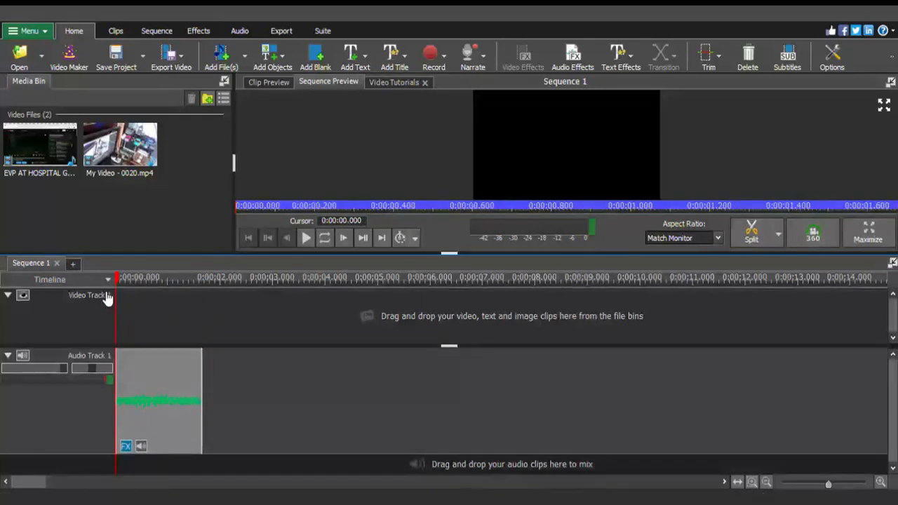
{"action": "left_click", "coordinate": [306, 238]}
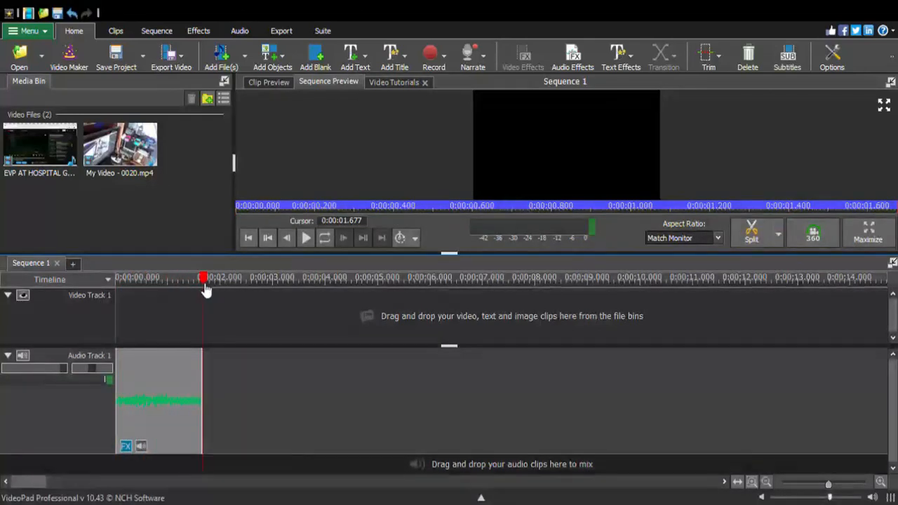
{"action": "left_click", "coordinate": [248, 240]}
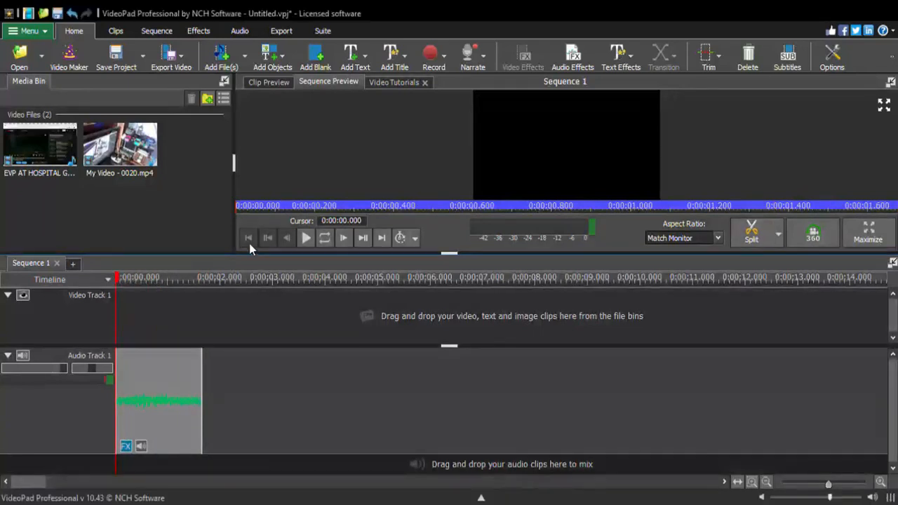
{"action": "left_click", "coordinate": [306, 238]}
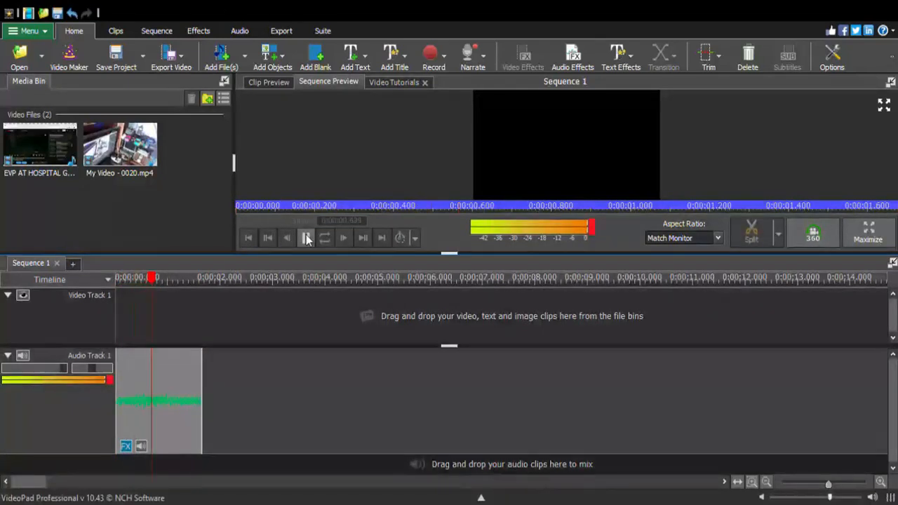
{"action": "left_click_drag", "start_coordinate": [202, 279], "coordinate": [116, 316]}
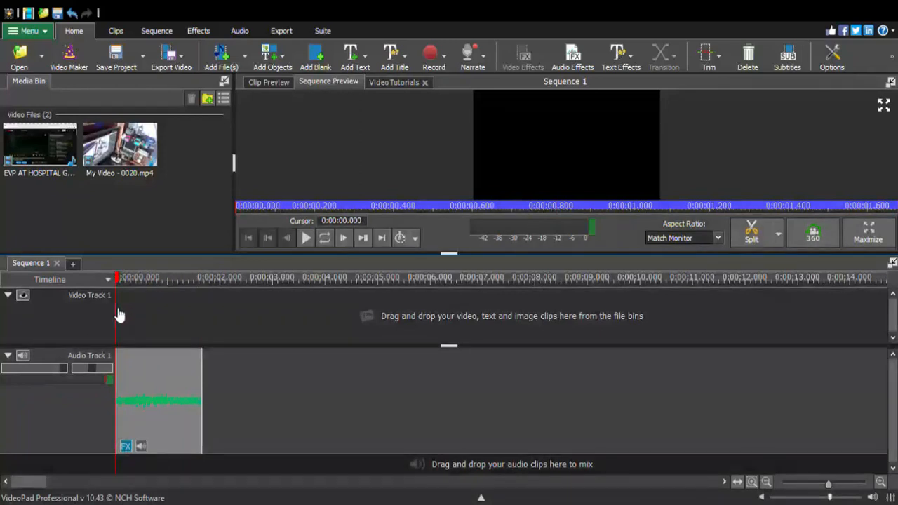
{"action": "left_click", "coordinate": [308, 238]}
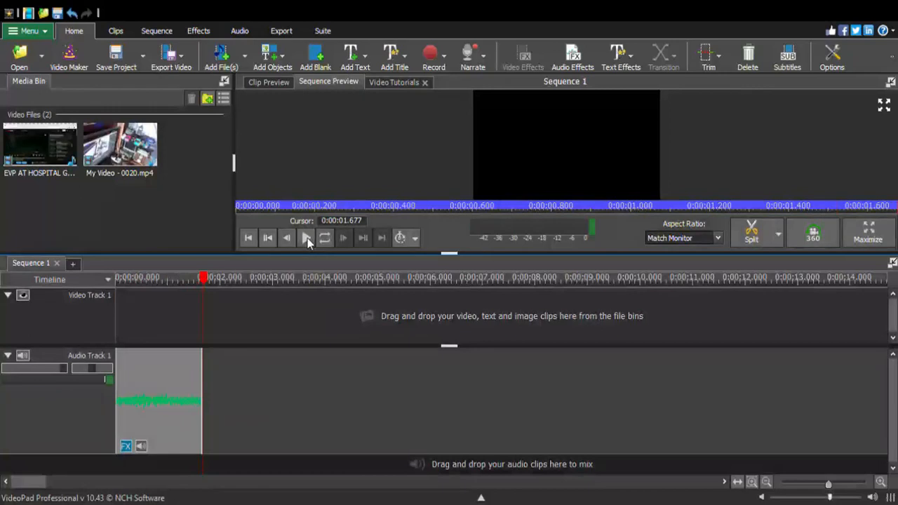
Open the audio effects for the 1.68-second fragment and replay the fragment from the start to compare the sound
{"action": "left_click", "coordinate": [575, 60]}
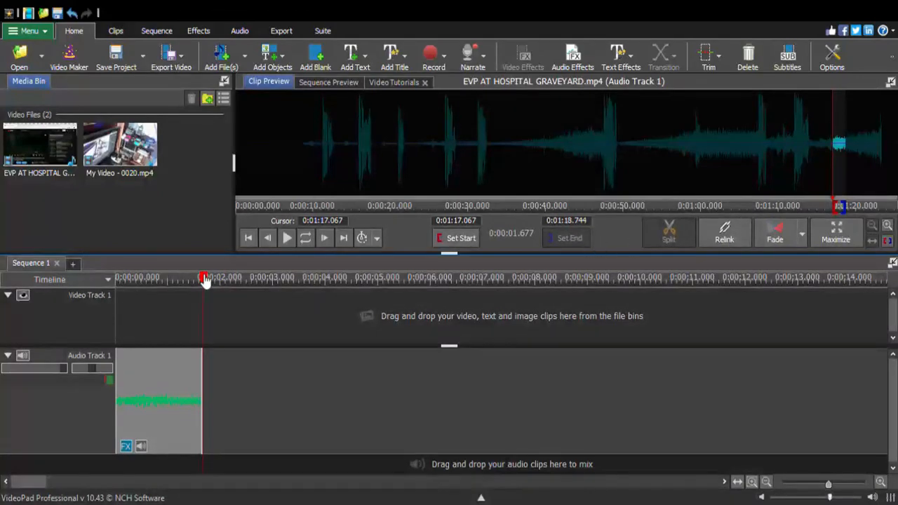
{"action": "left_click_drag", "start_coordinate": [207, 281], "coordinate": [112, 294]}
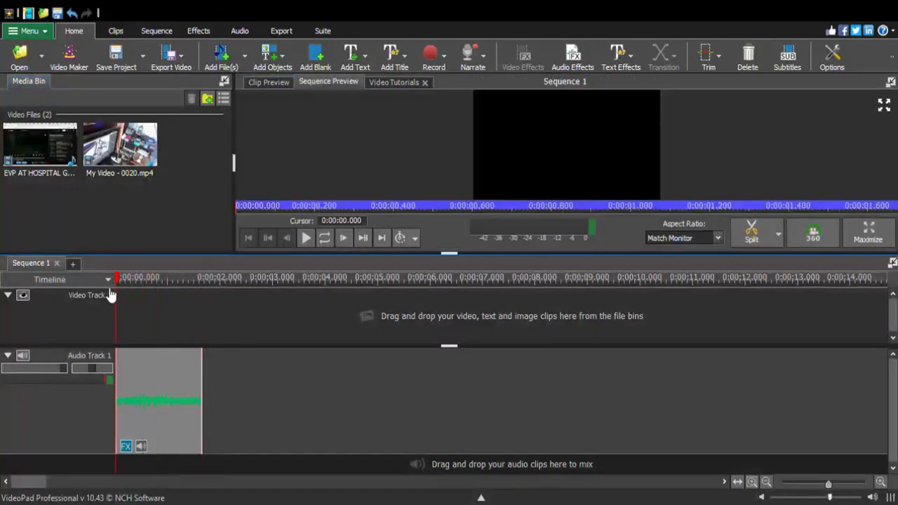
{"action": "left_click", "coordinate": [306, 239]}
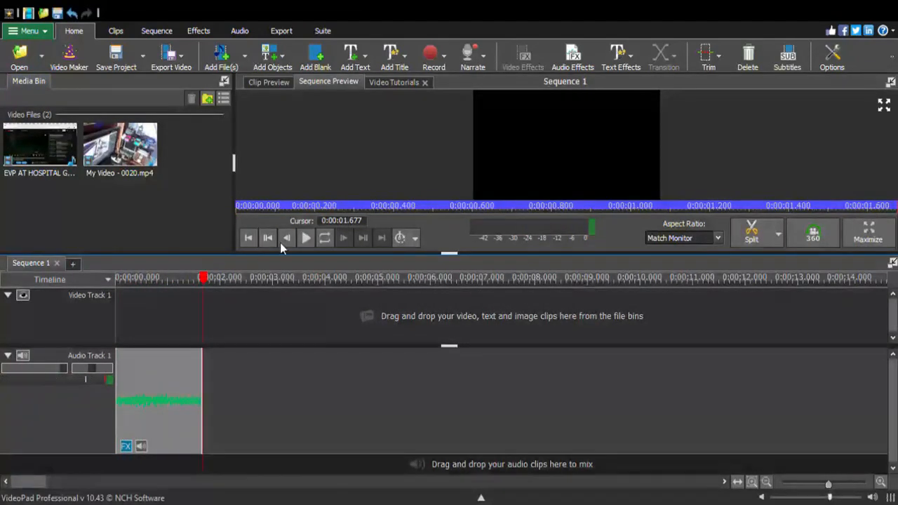
{"action": "left_click_drag", "start_coordinate": [204, 280], "coordinate": [117, 310]}
{"action": "left_click", "coordinate": [306, 239]}
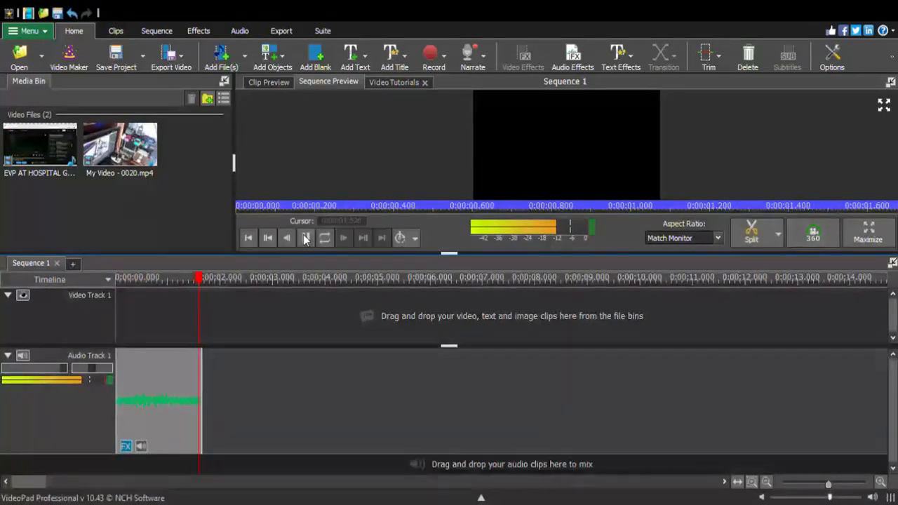
Play the audio fragment from the start once more and reopen its audio effects
{"action": "left_click_drag", "start_coordinate": [208, 282], "coordinate": [117, 297]}
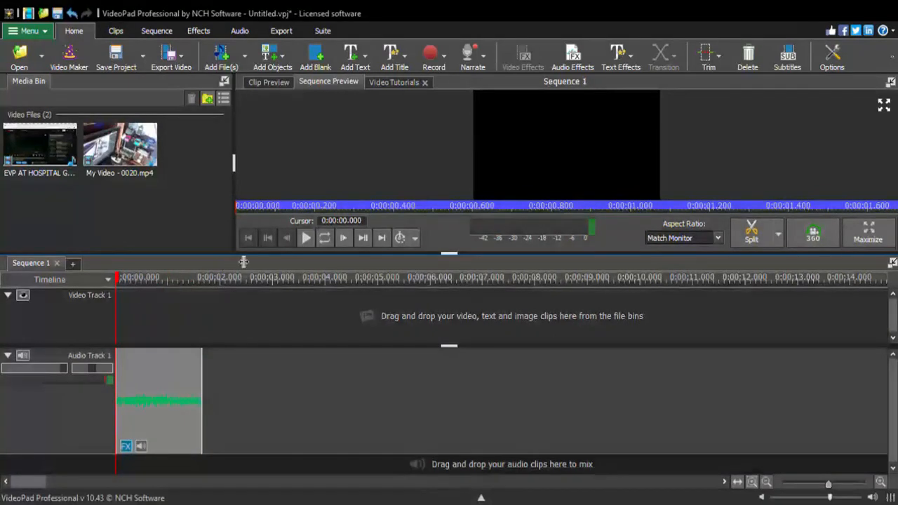
{"action": "left_click", "coordinate": [306, 239]}
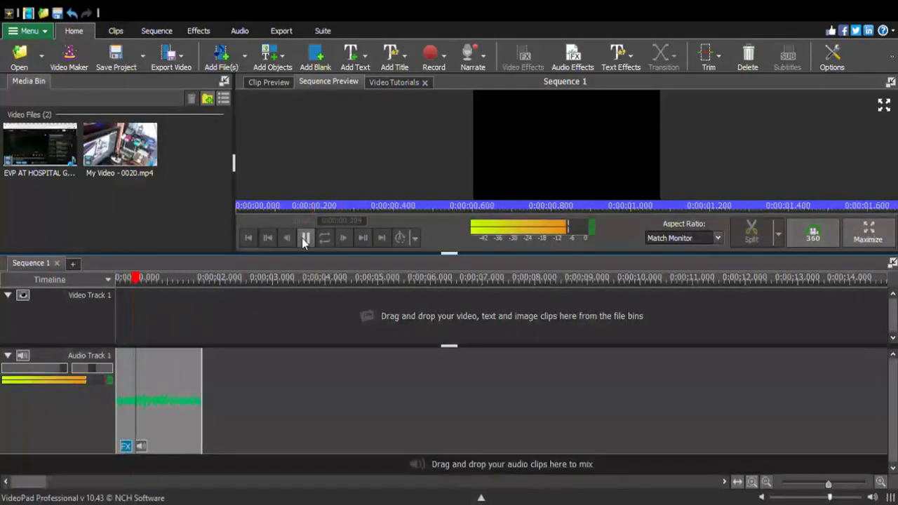
{"action": "left_click", "coordinate": [306, 240]}
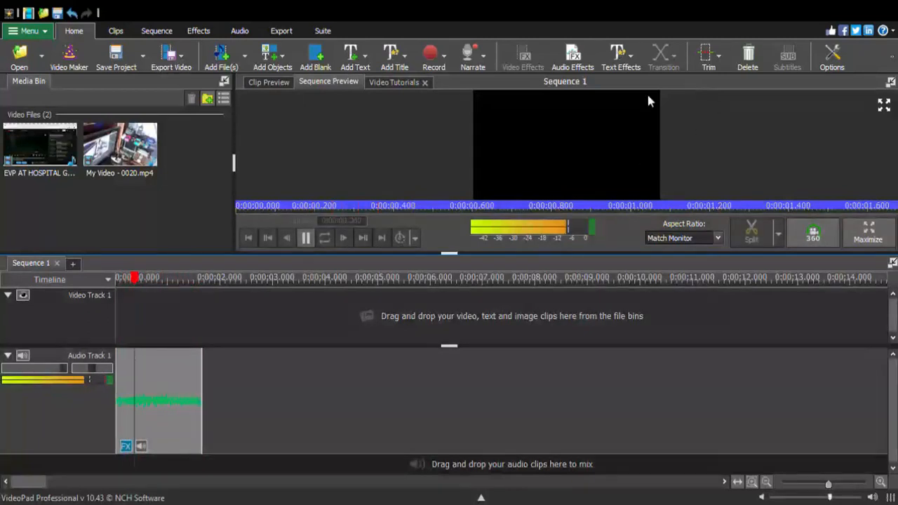
{"action": "left_click", "coordinate": [576, 57]}
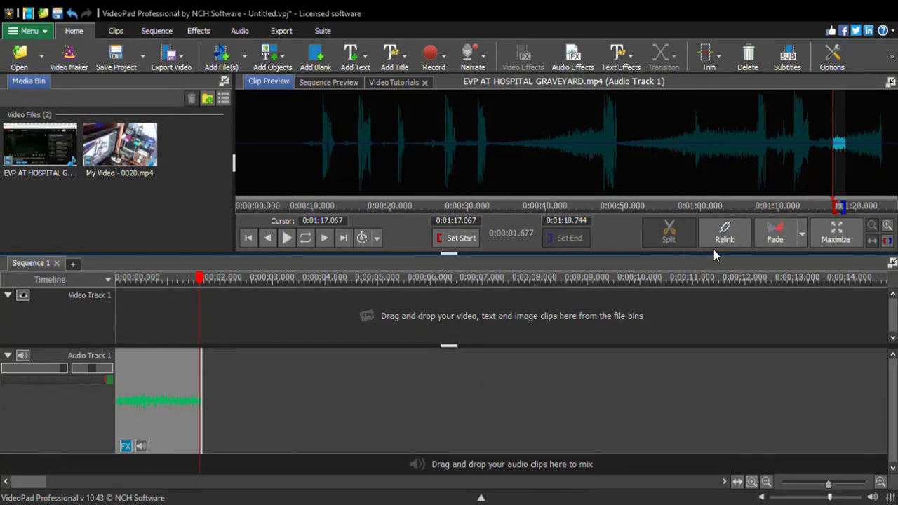
Replay the 1.68-second audio fragment from the start of the timeline seven times to listen for the voice
{"action": "left_click_drag", "start_coordinate": [204, 288], "coordinate": [115, 300]}
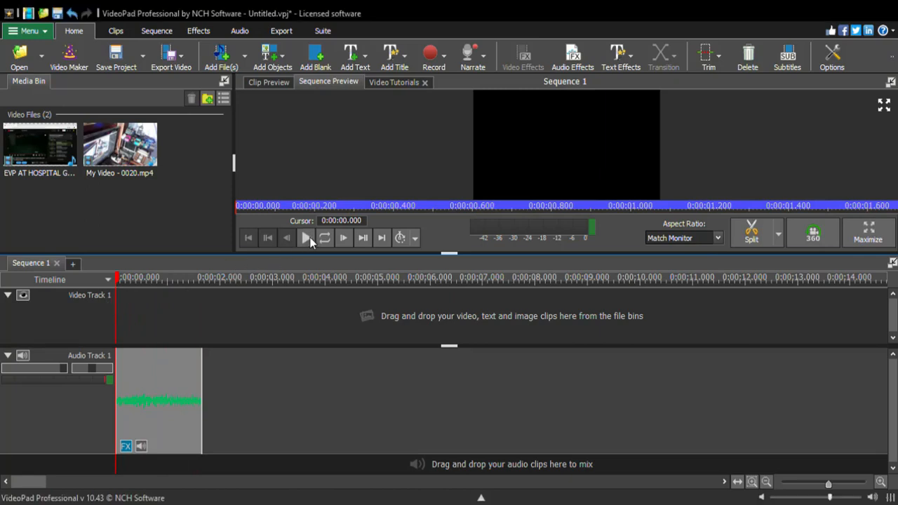
{"action": "left_click", "coordinate": [307, 237]}
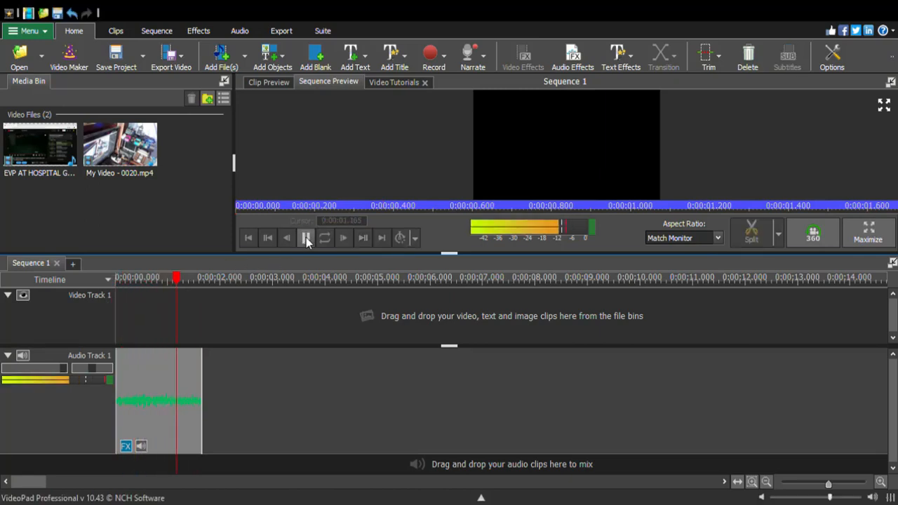
{"action": "left_click_drag", "start_coordinate": [203, 281], "coordinate": [110, 315]}
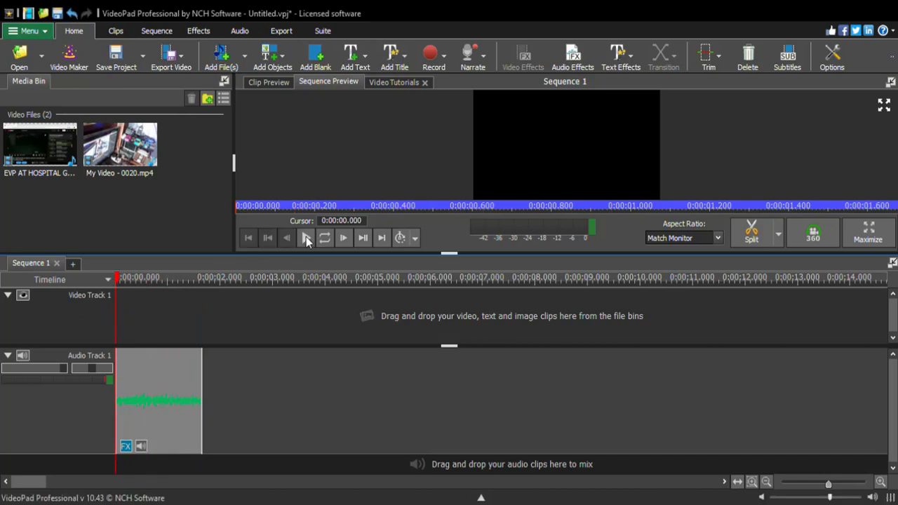
{"action": "left_click", "coordinate": [306, 237]}
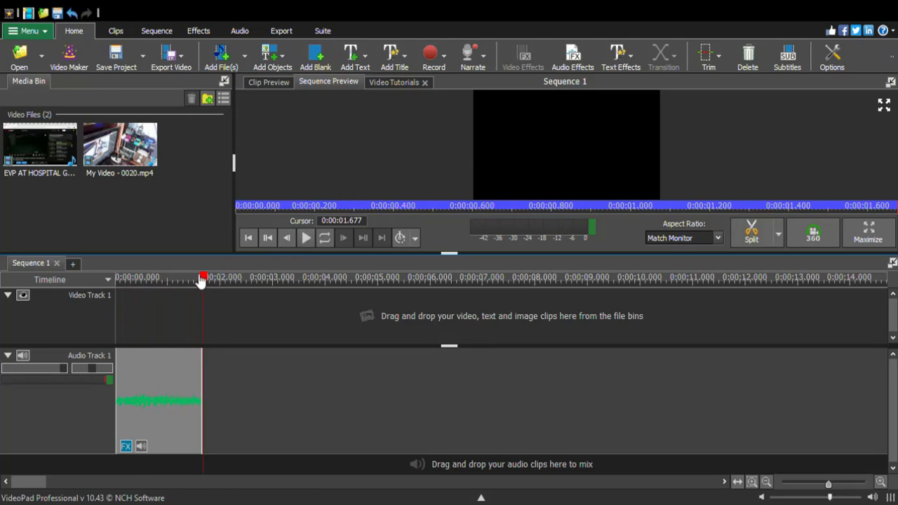
{"action": "left_click_drag", "start_coordinate": [207, 281], "coordinate": [115, 297]}
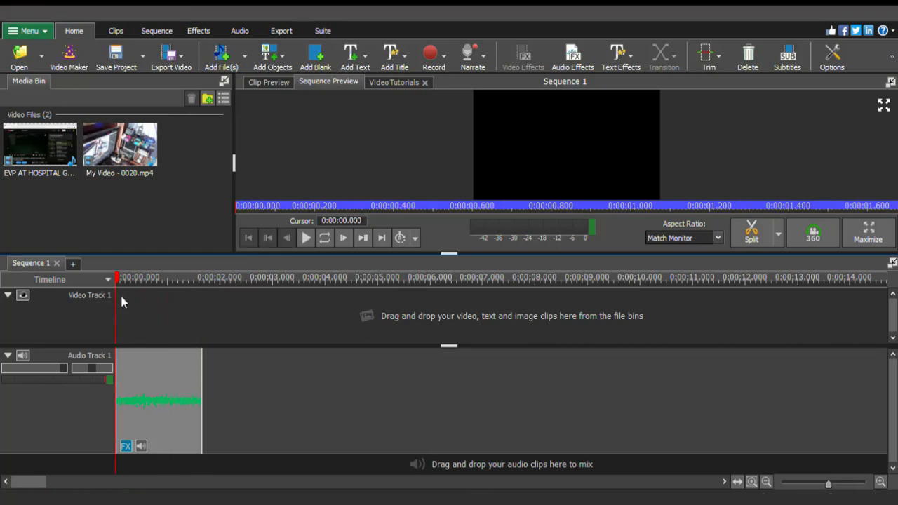
{"action": "left_click", "coordinate": [306, 237]}
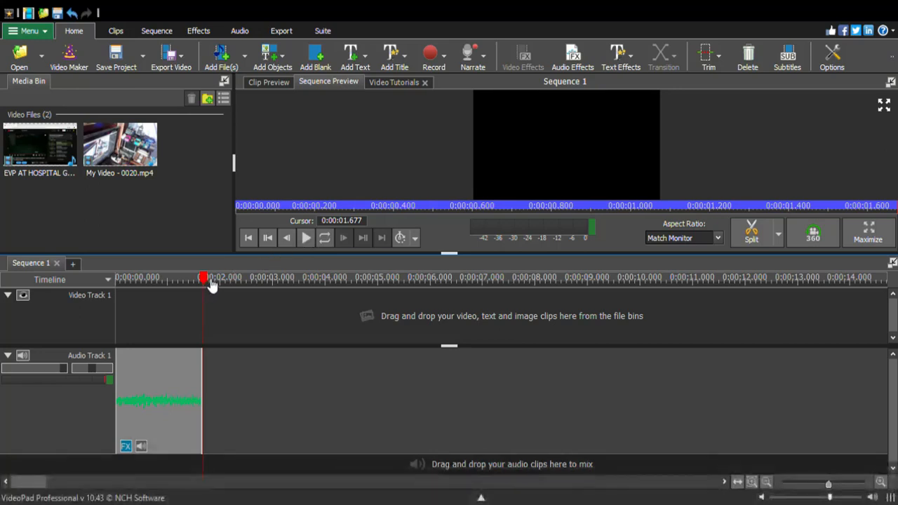
{"action": "left_click_drag", "start_coordinate": [211, 285], "coordinate": [117, 300]}
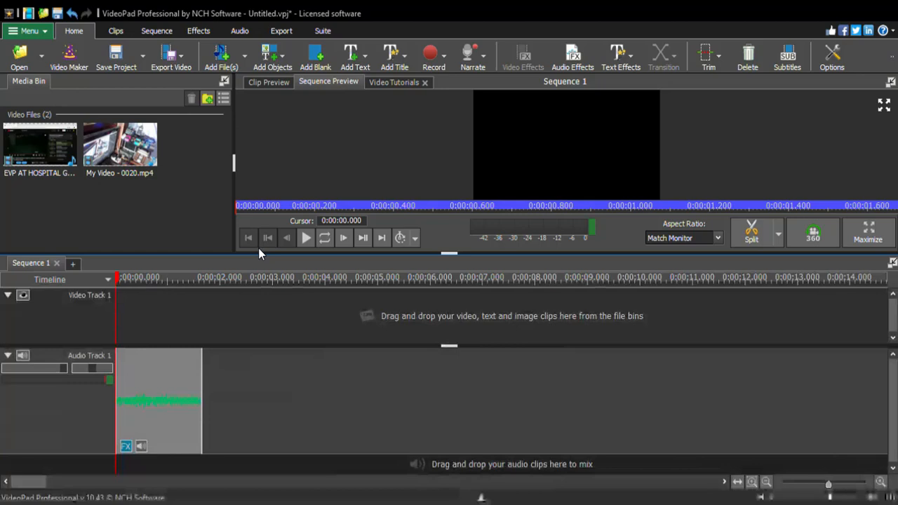
{"action": "left_click", "coordinate": [307, 239]}
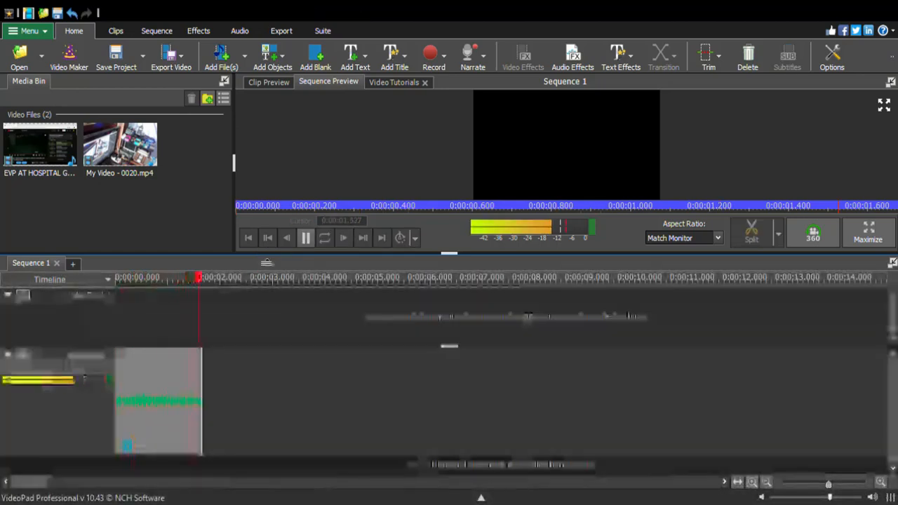
{"action": "left_click_drag", "start_coordinate": [205, 283], "coordinate": [120, 307]}
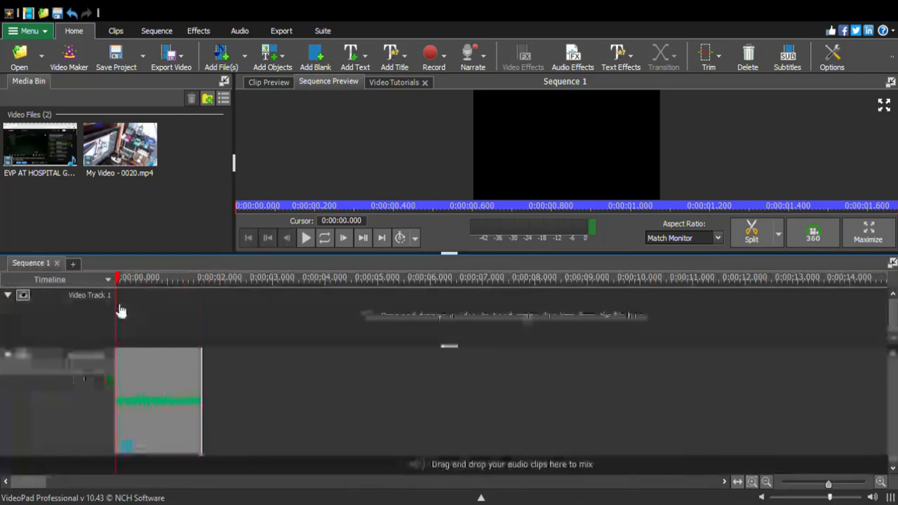
{"action": "left_click", "coordinate": [306, 239]}
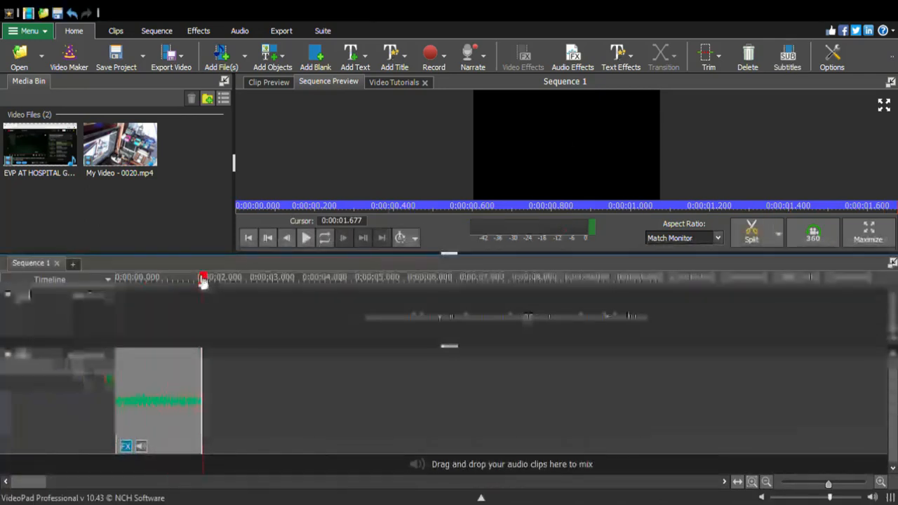
{"action": "left_click_drag", "start_coordinate": [202, 278], "coordinate": [117, 279]}
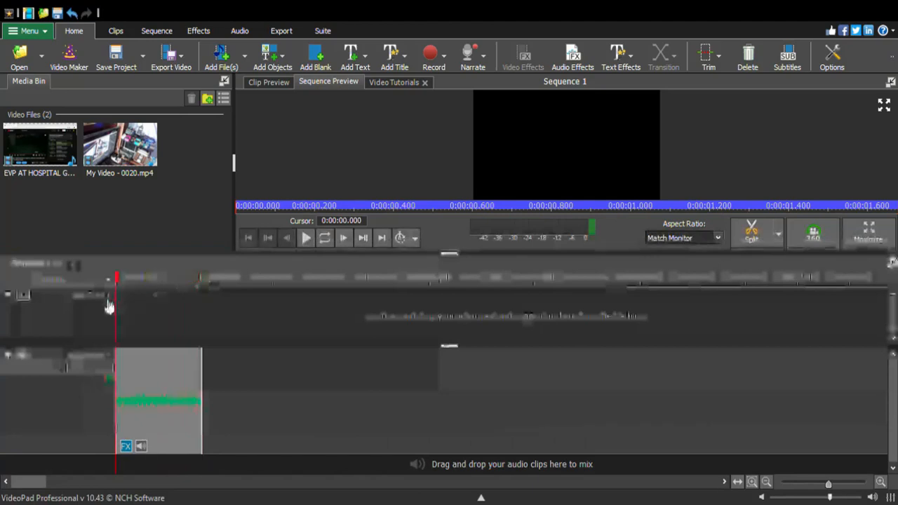
{"action": "left_click", "coordinate": [304, 239]}
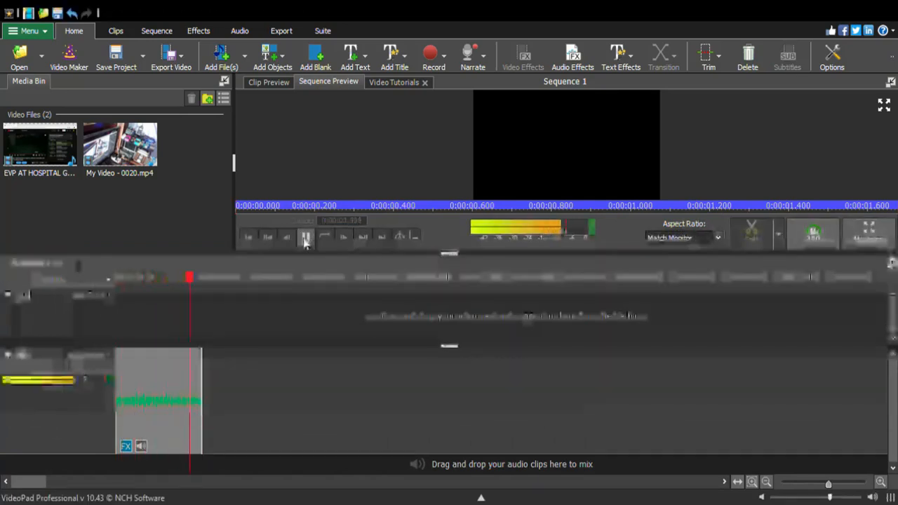
{"action": "left_click_drag", "start_coordinate": [142, 299], "coordinate": [117, 303]}
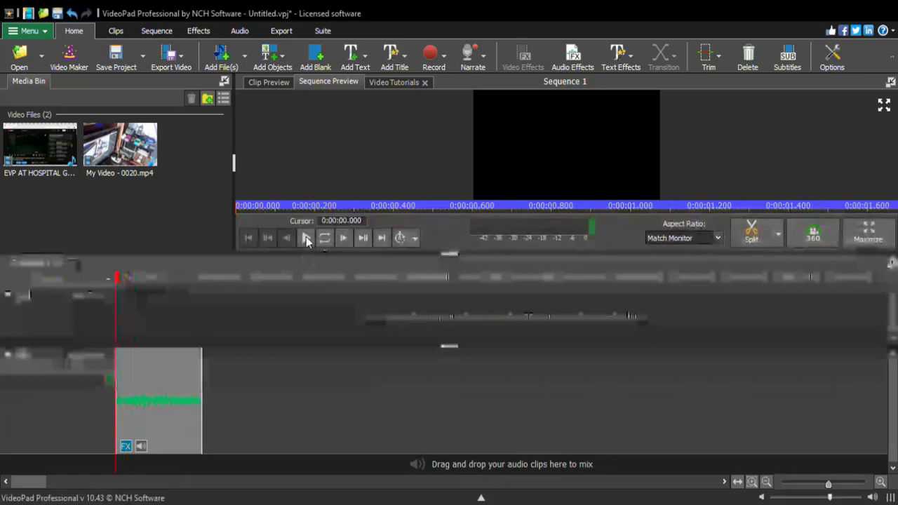
{"action": "left_click", "coordinate": [306, 239]}
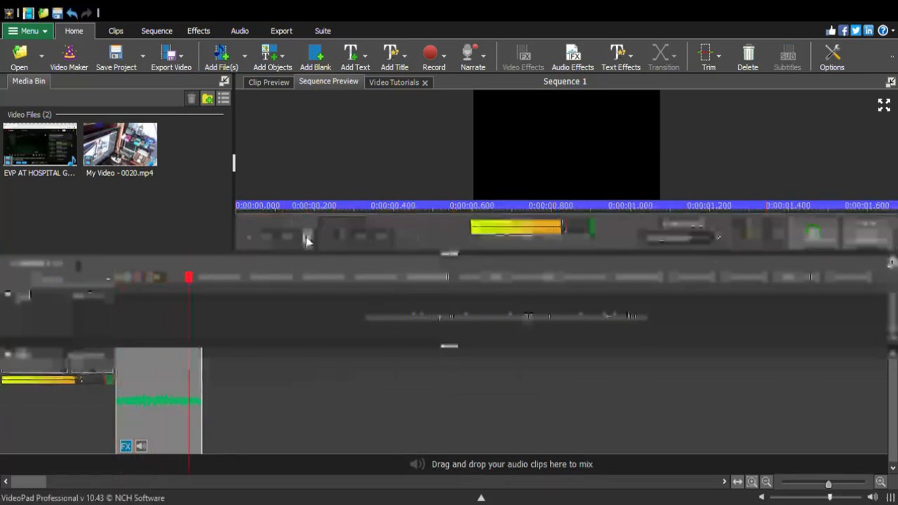
Check the fragment's audio effects twice, replaying the fragment from the start after each check
{"action": "left_click", "coordinate": [578, 70]}
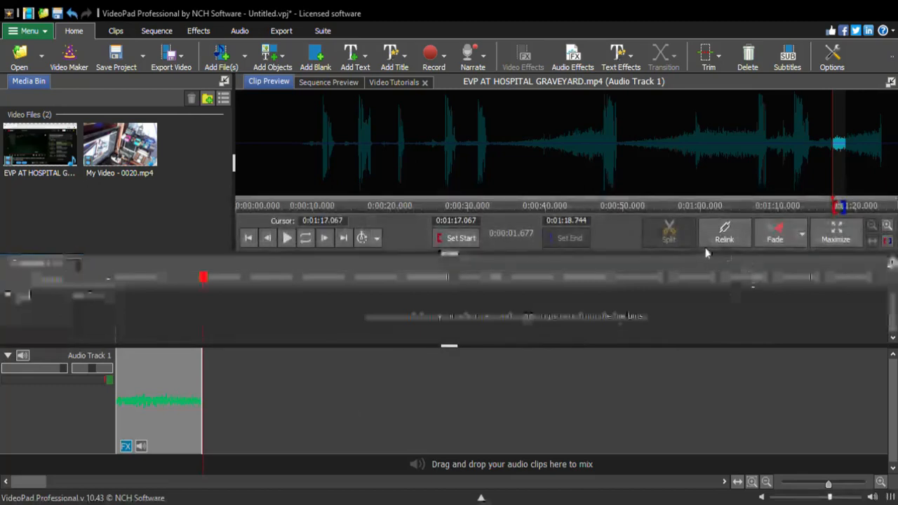
{"action": "left_click", "coordinate": [115, 300]}
{"action": "left_click", "coordinate": [306, 238]}
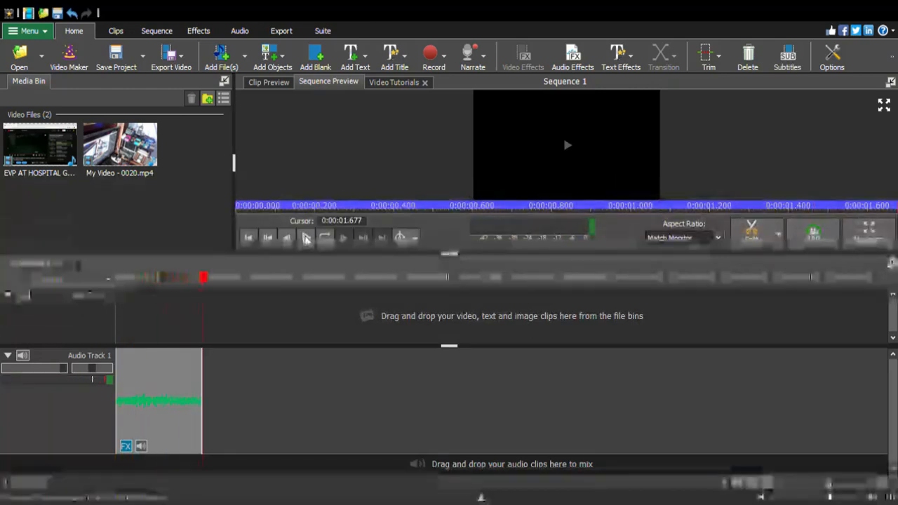
{"action": "left_click", "coordinate": [570, 65]}
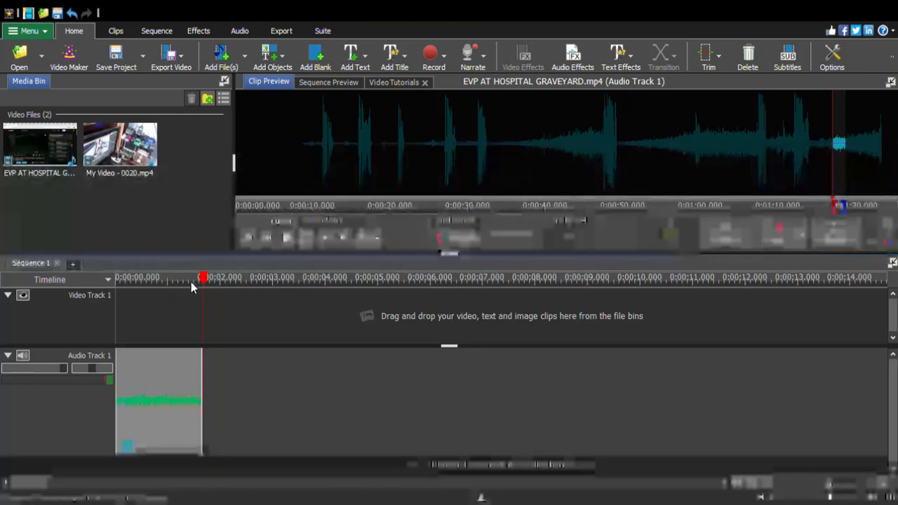
{"action": "left_click_drag", "start_coordinate": [203, 279], "coordinate": [118, 314]}
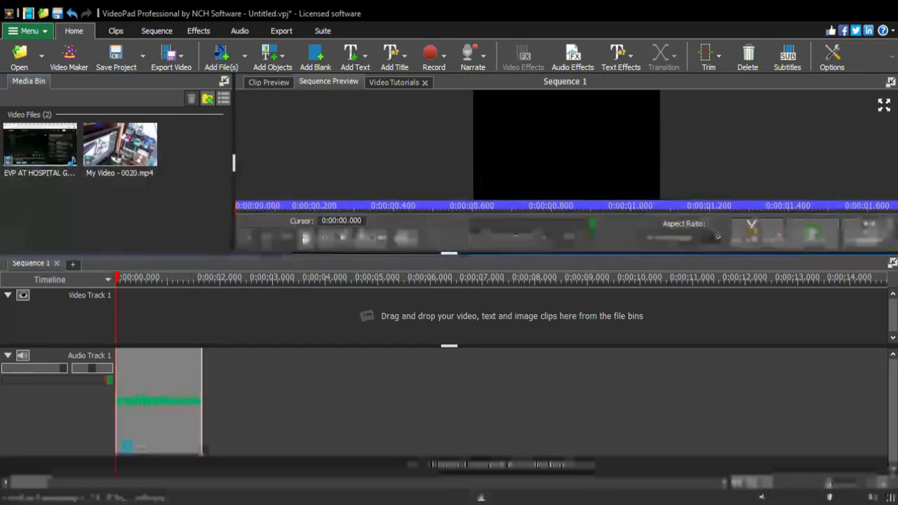
{"action": "left_click", "coordinate": [306, 239]}
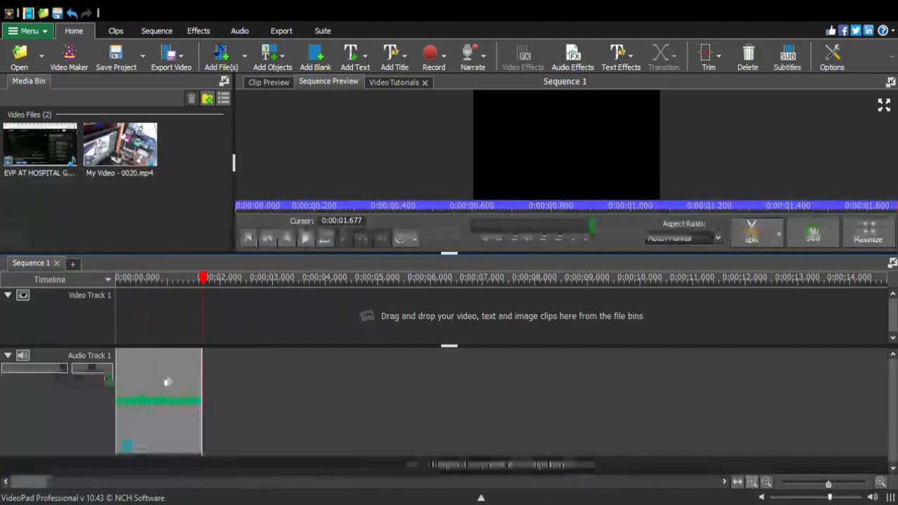
Open the audio effects for the fragment again and play the fragment twice from its beginning
{"action": "left_click", "coordinate": [575, 55]}
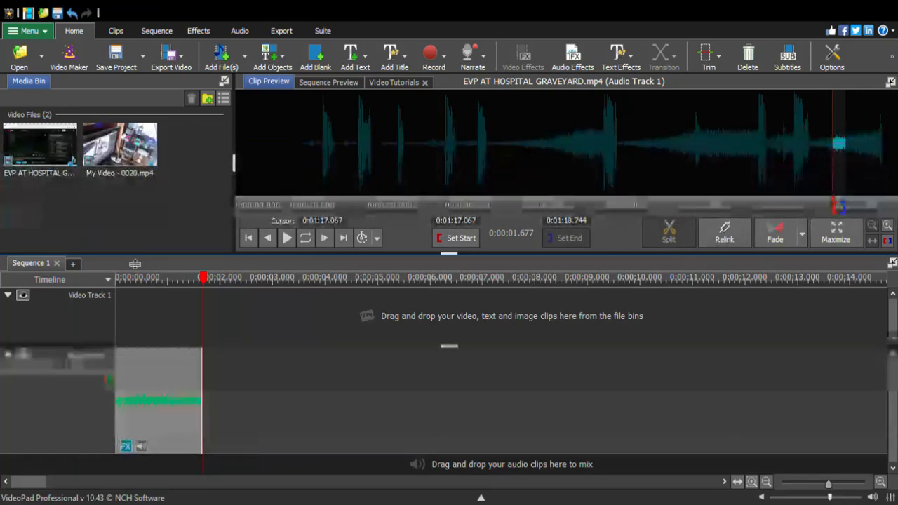
{"action": "left_click_drag", "start_coordinate": [206, 279], "coordinate": [116, 282]}
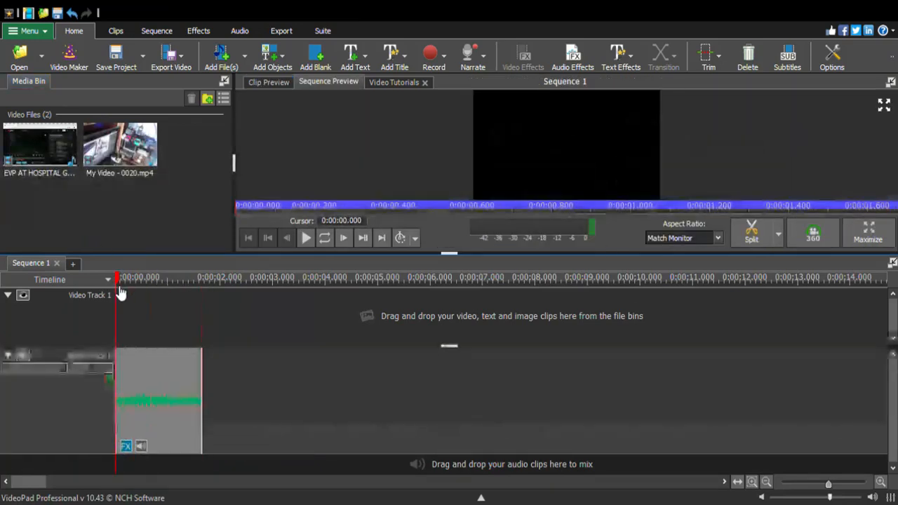
{"action": "left_click", "coordinate": [306, 239]}
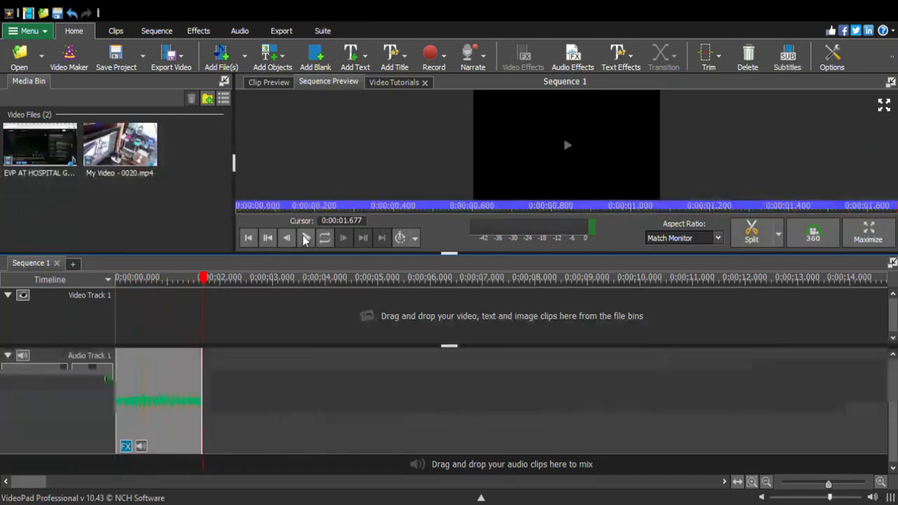
{"action": "left_click_drag", "start_coordinate": [205, 284], "coordinate": [127, 310]}
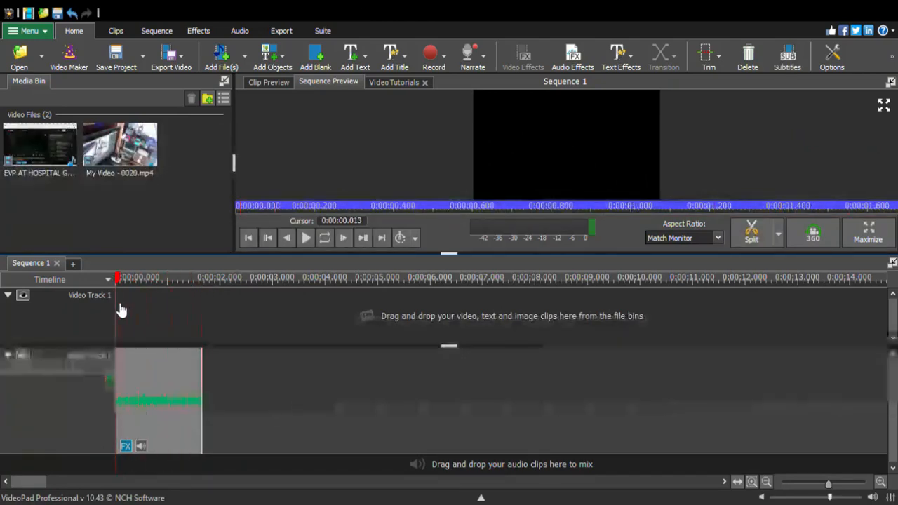
{"action": "left_click", "coordinate": [305, 238]}
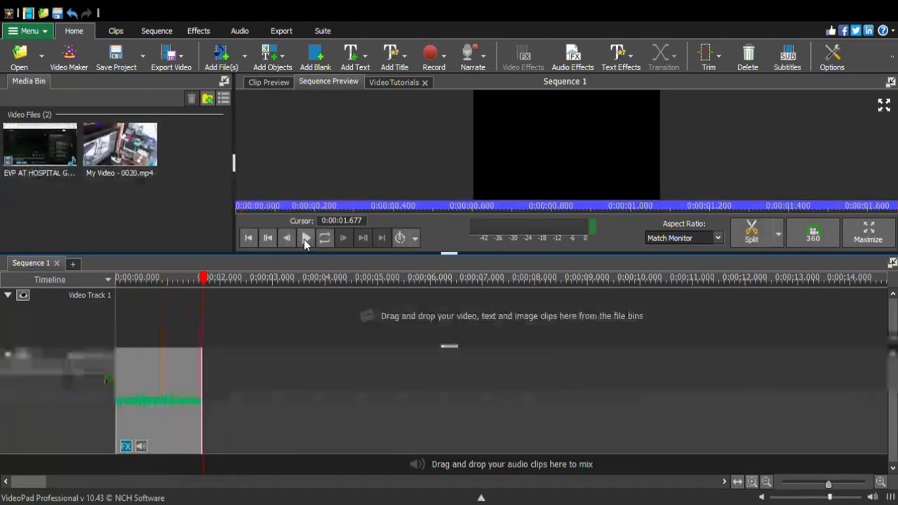
Revisit the fragment's audio effects, replay it twice from the start, reopen the effects and listen once more
{"action": "left_click", "coordinate": [574, 58]}
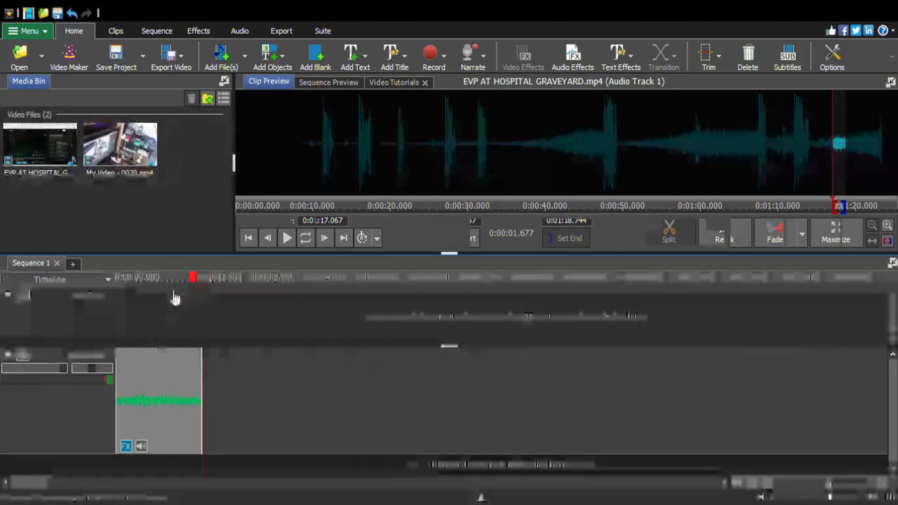
{"action": "left_click", "coordinate": [117, 310]}
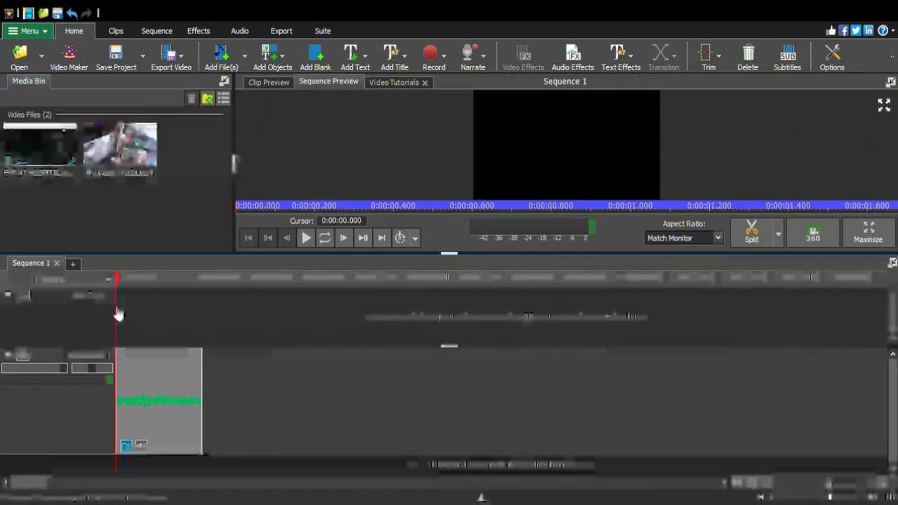
{"action": "left_click", "coordinate": [306, 238]}
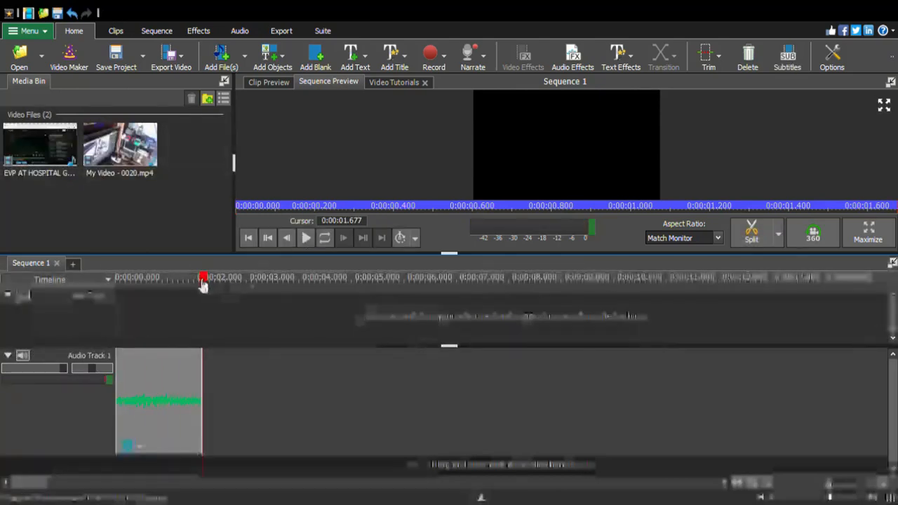
{"action": "left_click_drag", "start_coordinate": [203, 280], "coordinate": [84, 306]}
{"action": "left_click", "coordinate": [306, 239]}
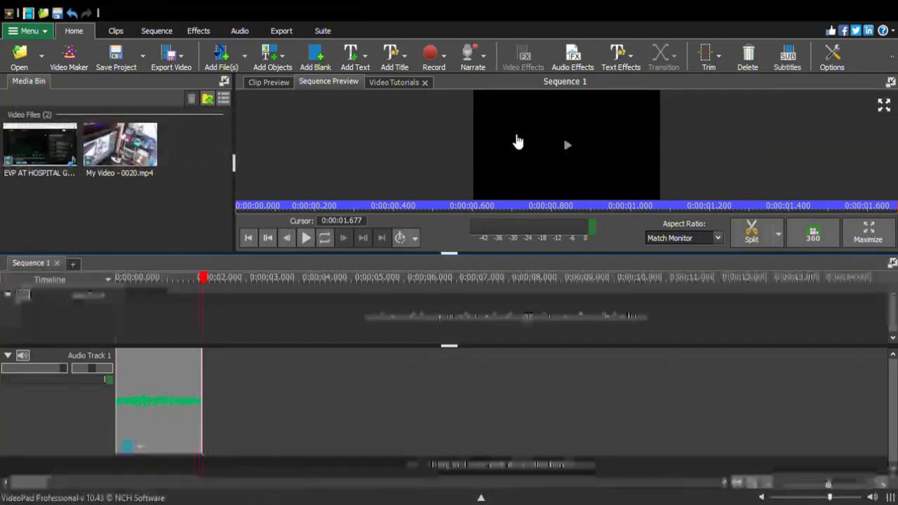
{"action": "left_click", "coordinate": [575, 48]}
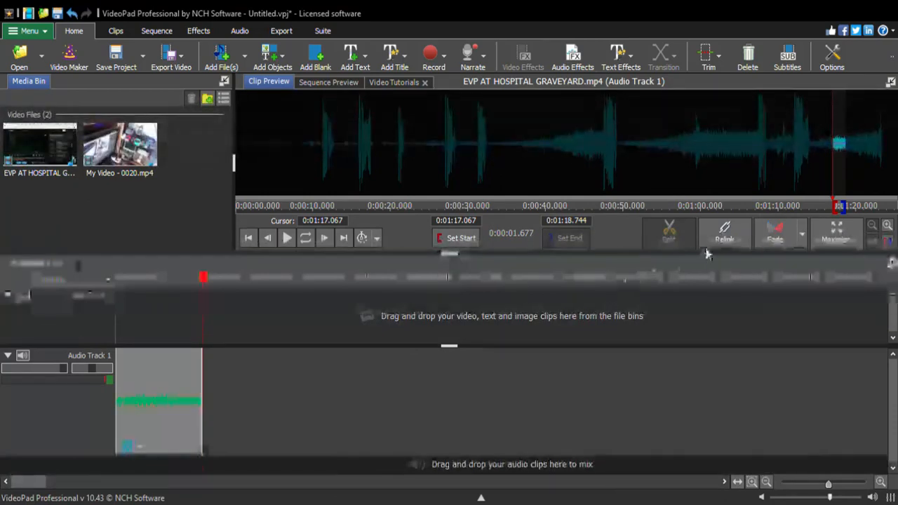
{"action": "left_click_drag", "start_coordinate": [211, 280], "coordinate": [117, 281]}
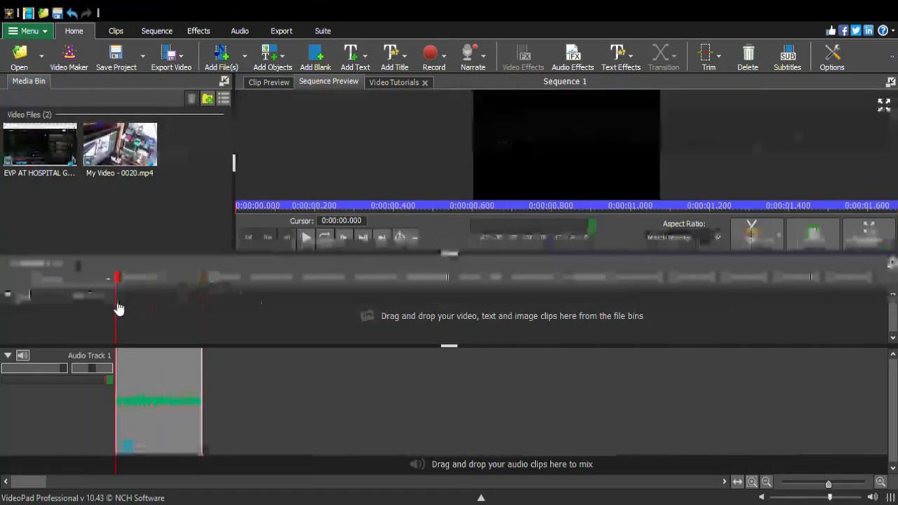
{"action": "left_click", "coordinate": [305, 239]}
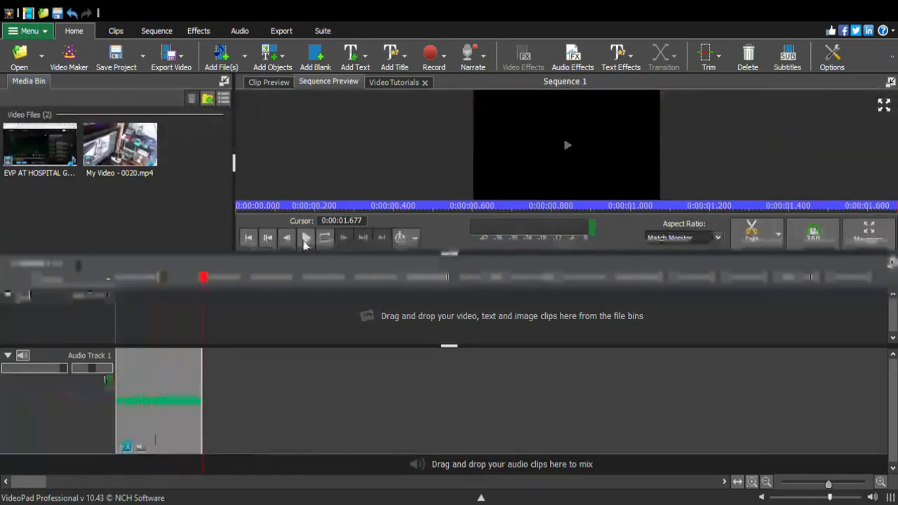
Open the fragment's audio effects, replay it once from the start to compare the sound, and reopen the effects
{"action": "left_click", "coordinate": [567, 63]}
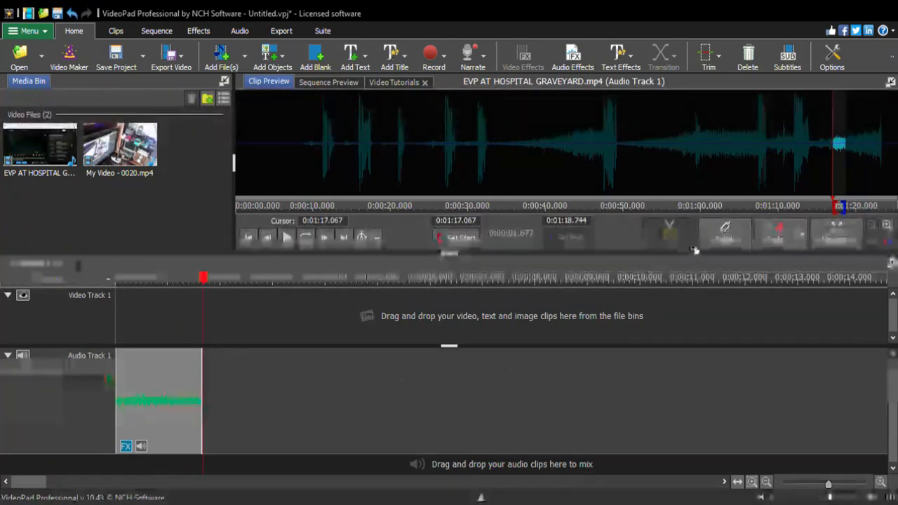
{"action": "left_click_drag", "start_coordinate": [205, 279], "coordinate": [117, 299]}
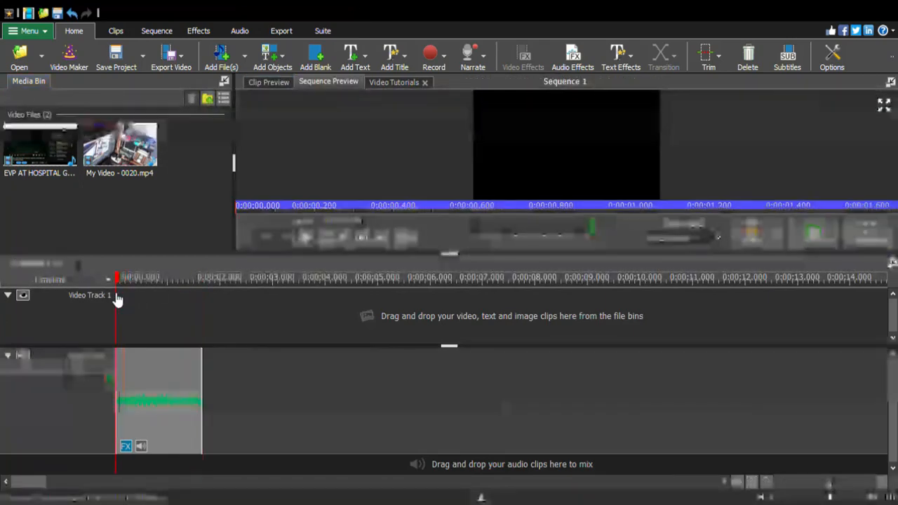
{"action": "left_click", "coordinate": [306, 239]}
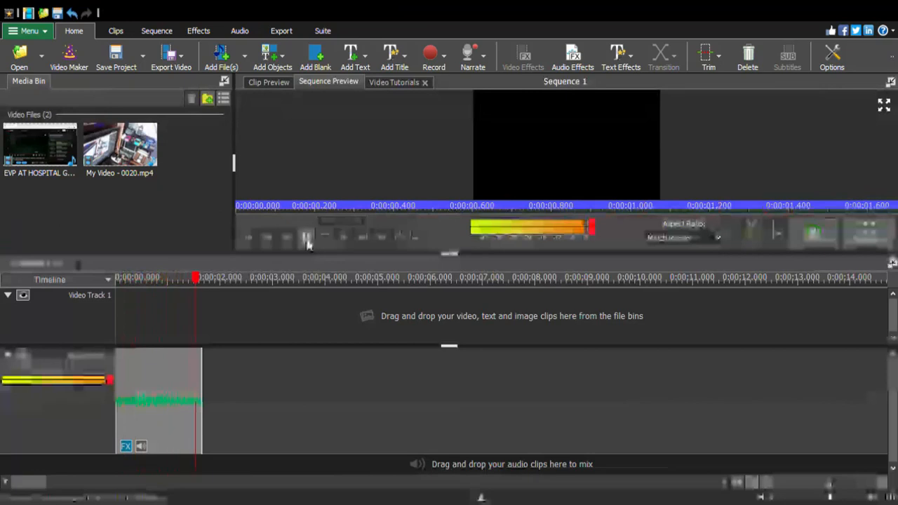
{"action": "left_click", "coordinate": [572, 54]}
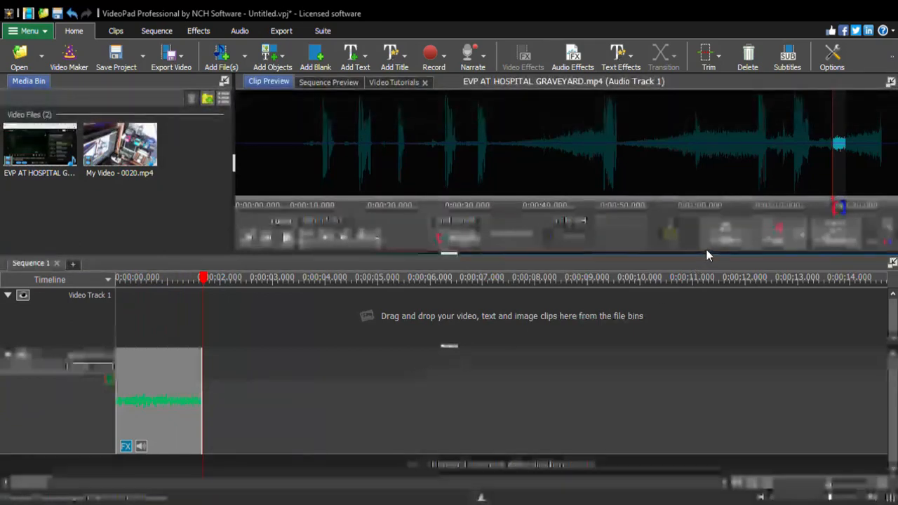
Play the audio fragment twice from the start of the timeline and open its audio effects
{"action": "left_click_drag", "start_coordinate": [203, 278], "coordinate": [117, 302]}
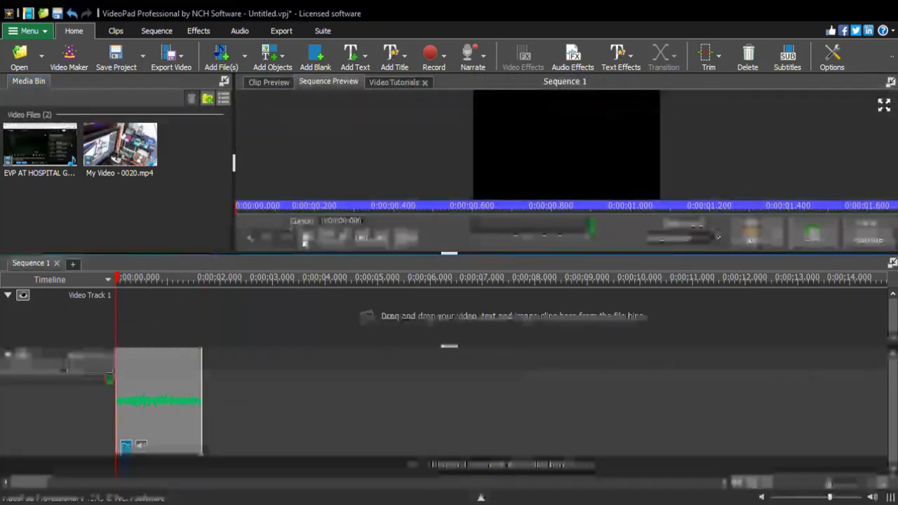
{"action": "key", "text": "space"}
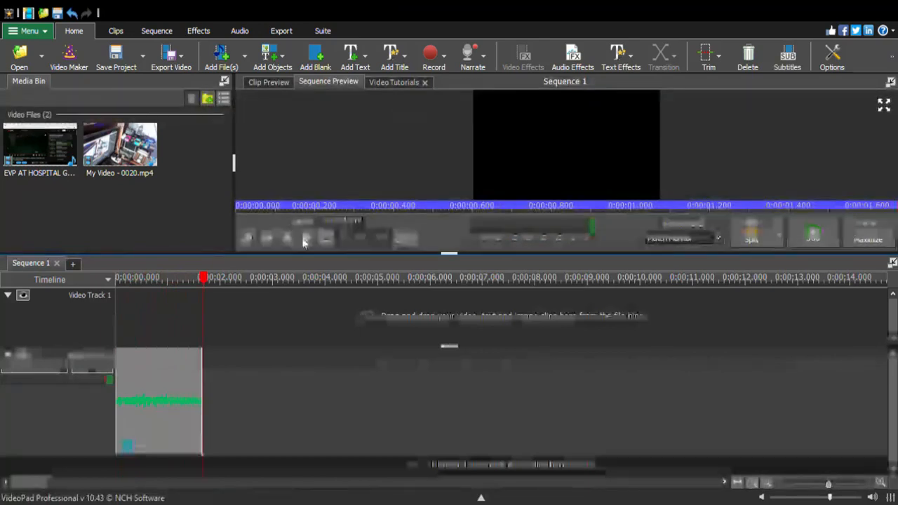
{"action": "left_click_drag", "start_coordinate": [205, 284], "coordinate": [116, 315]}
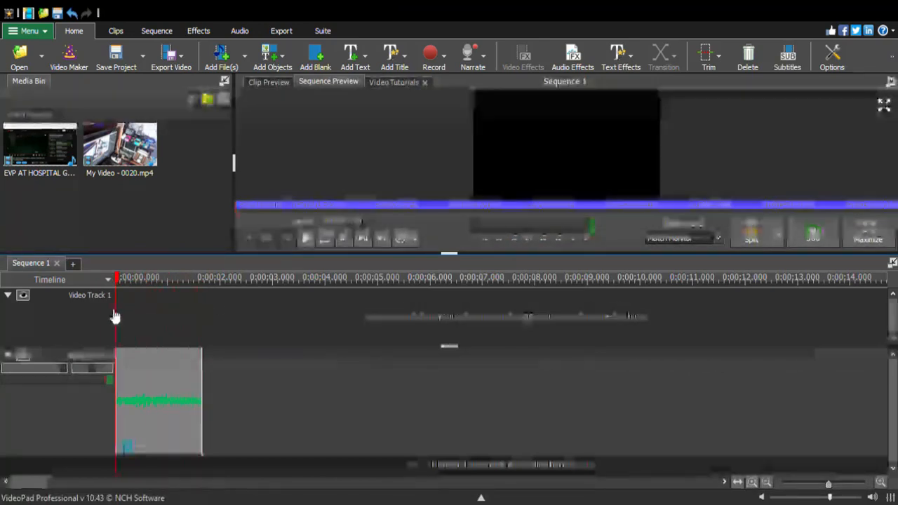
{"action": "left_click", "coordinate": [305, 240]}
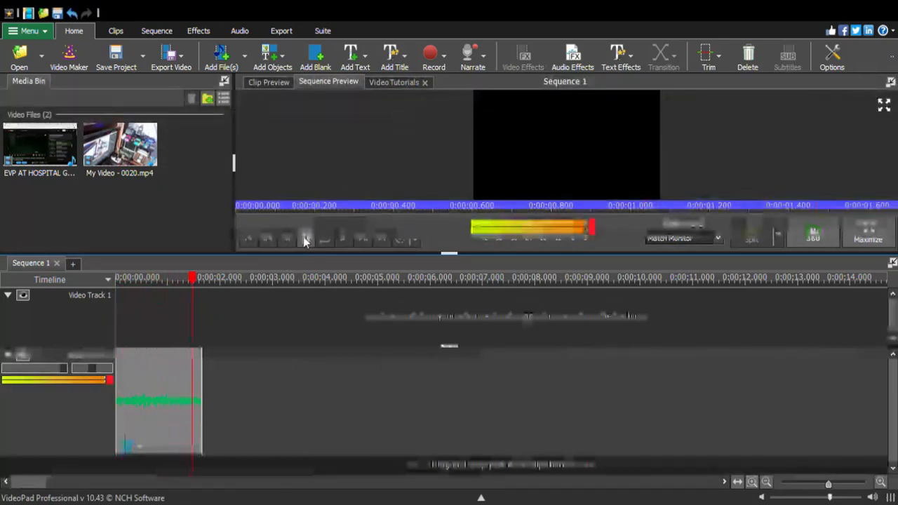
{"action": "left_click", "coordinate": [567, 55]}
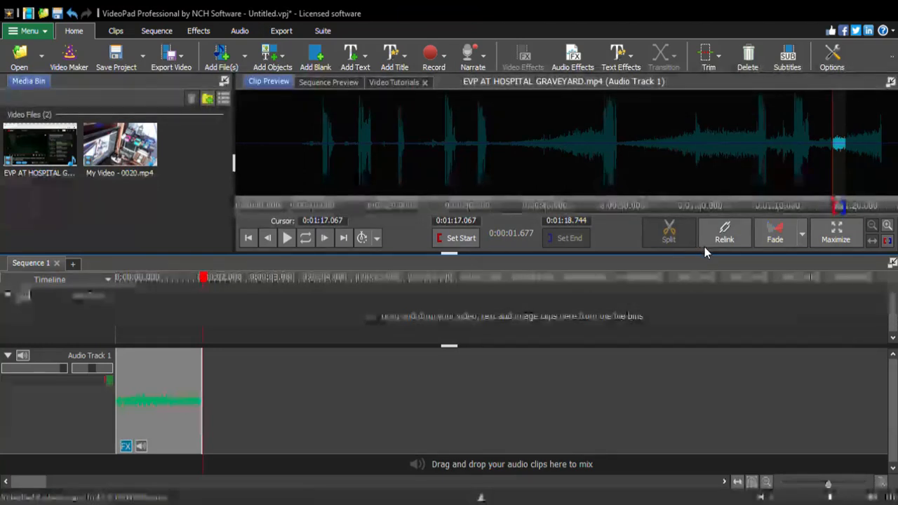
Replay the fragment from near its start in two separate listens, reopening its audio effects after each one
{"action": "left_click_drag", "start_coordinate": [201, 279], "coordinate": [111, 319]}
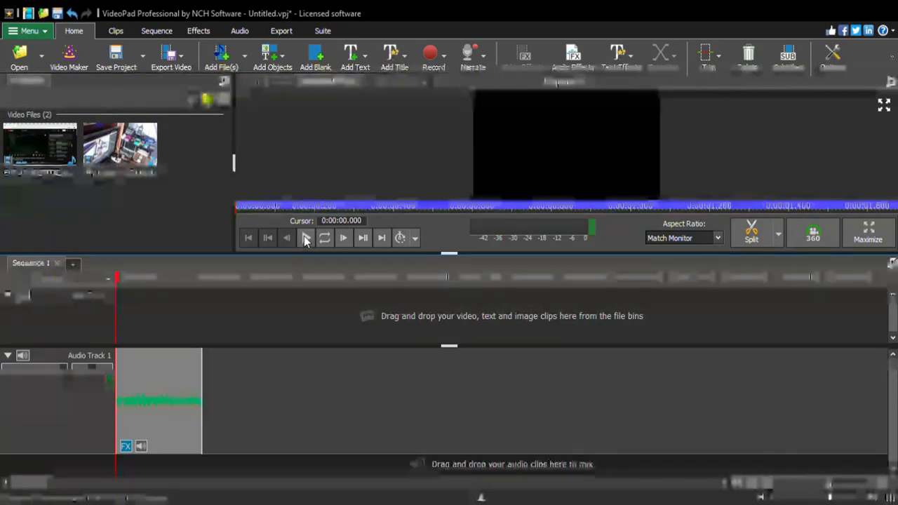
{"action": "left_click", "coordinate": [306, 239]}
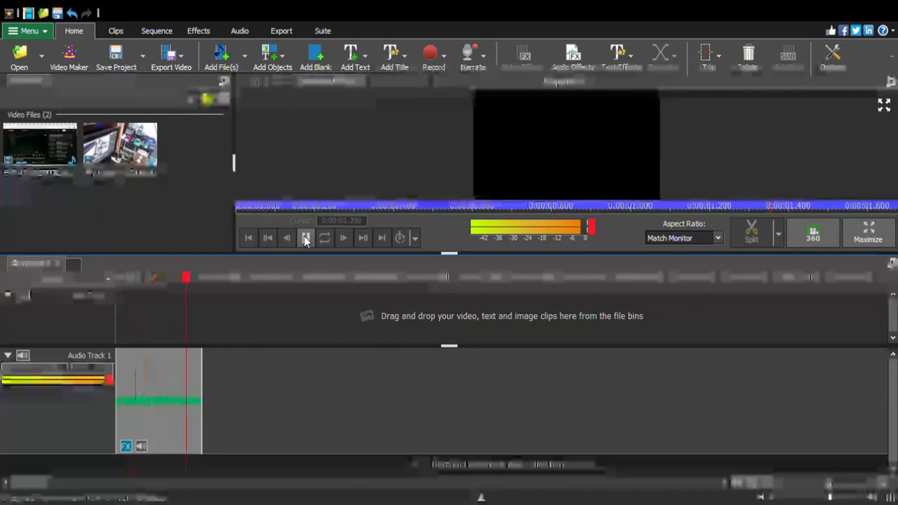
{"action": "left_click", "coordinate": [306, 239]}
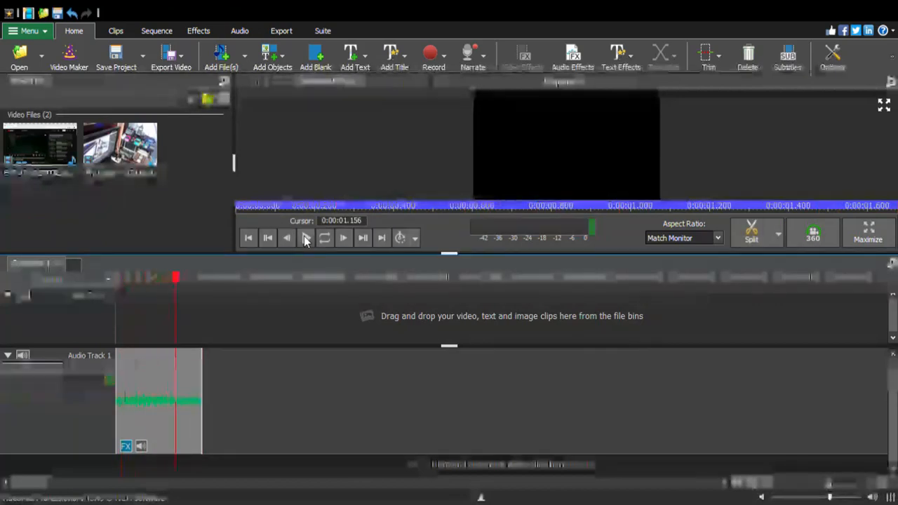
{"action": "left_click", "coordinate": [574, 59]}
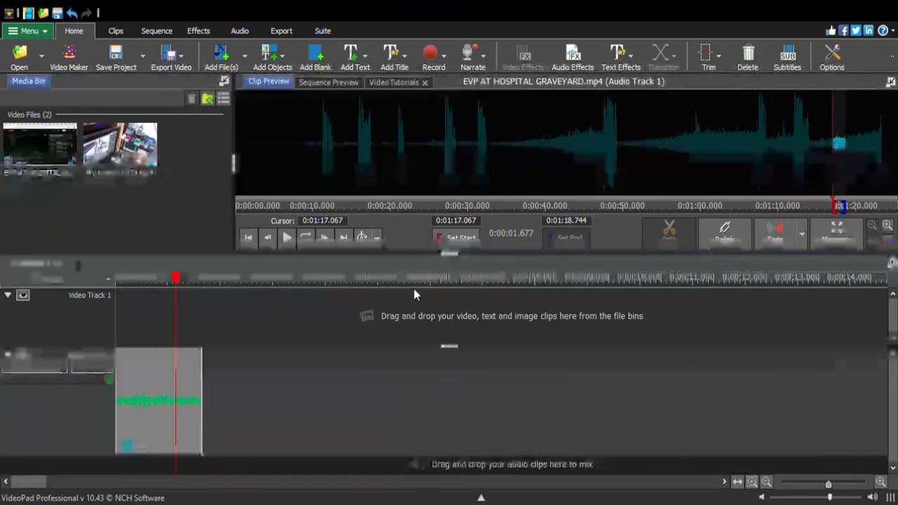
{"action": "left_click_drag", "start_coordinate": [179, 280], "coordinate": [142, 298]}
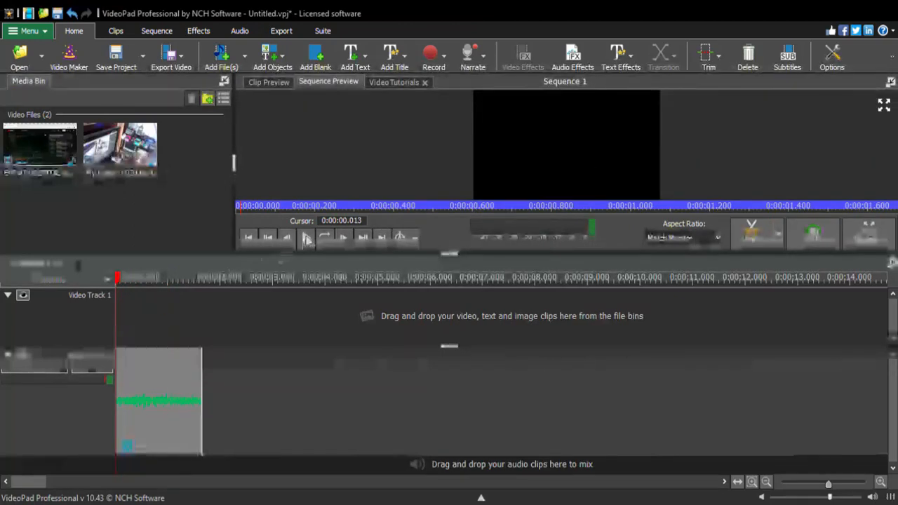
{"action": "left_click", "coordinate": [307, 238]}
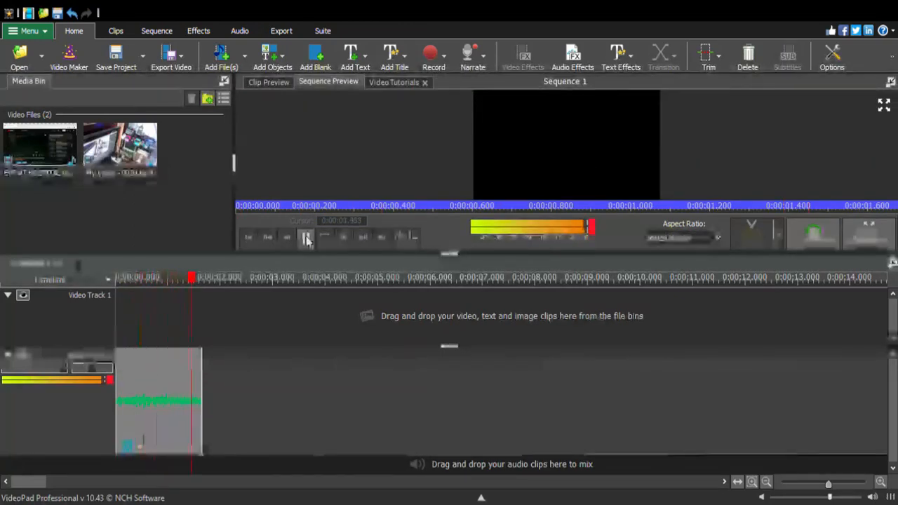
{"action": "left_click", "coordinate": [587, 62]}
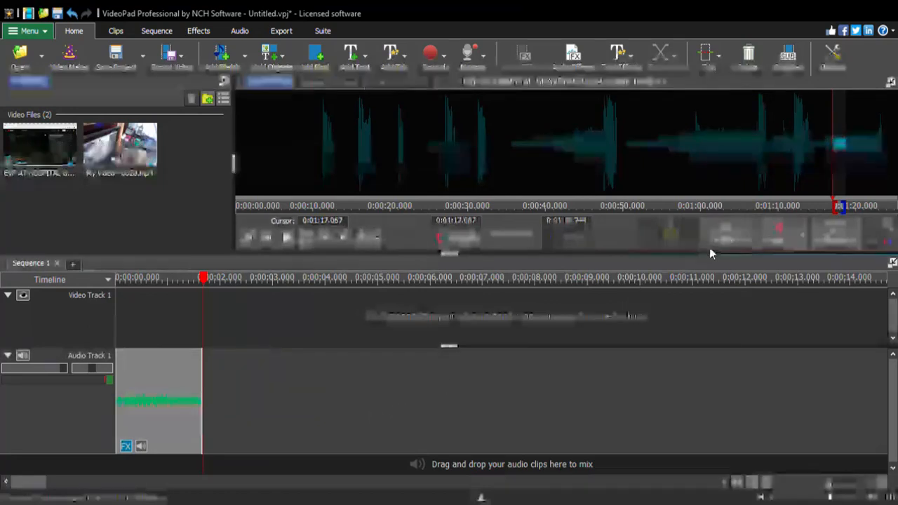
Listen to the fragment repeatedly from its beginning to judge the voice, and return to its audio effects
{"action": "left_click_drag", "start_coordinate": [212, 281], "coordinate": [118, 313]}
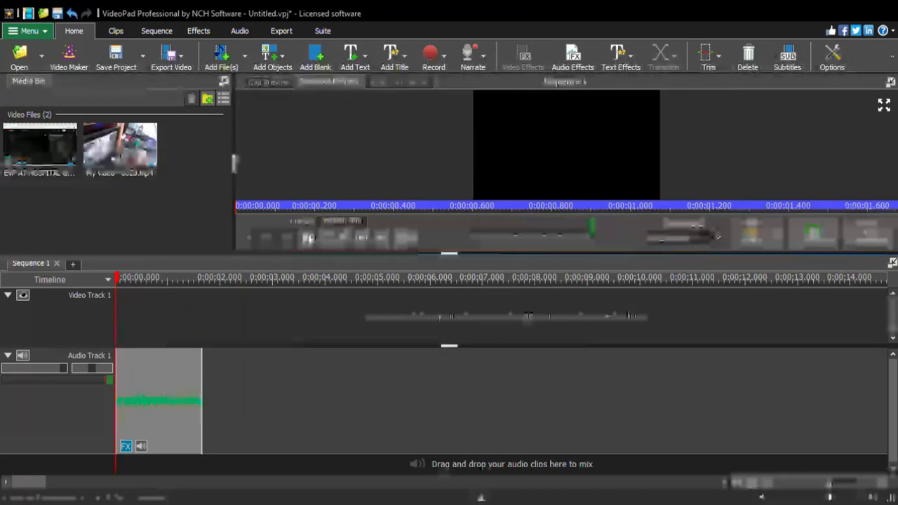
{"action": "left_click", "coordinate": [307, 239]}
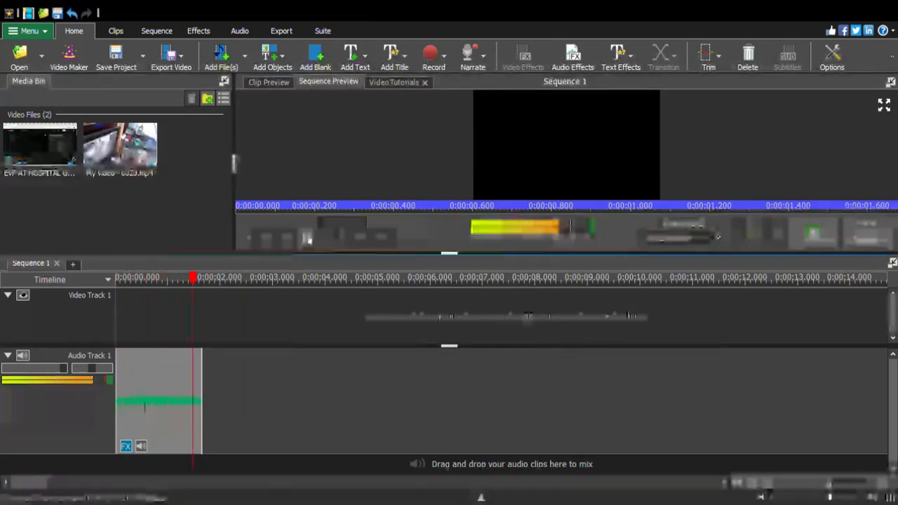
{"action": "left_click", "coordinate": [307, 238]}
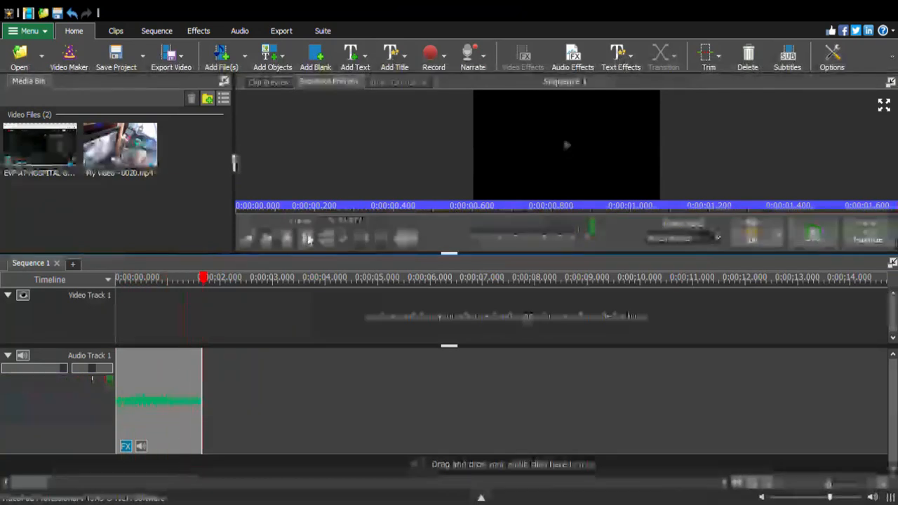
{"action": "left_click", "coordinate": [307, 239]}
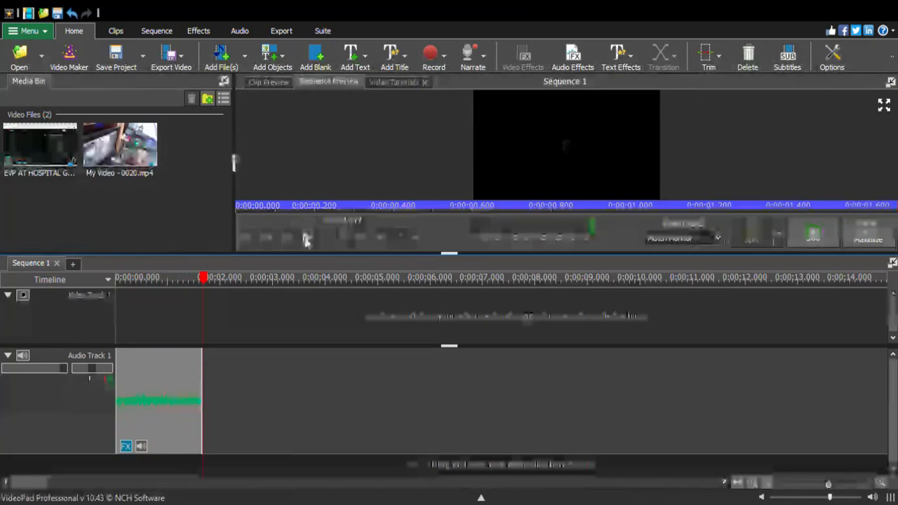
{"action": "left_click", "coordinate": [306, 239]}
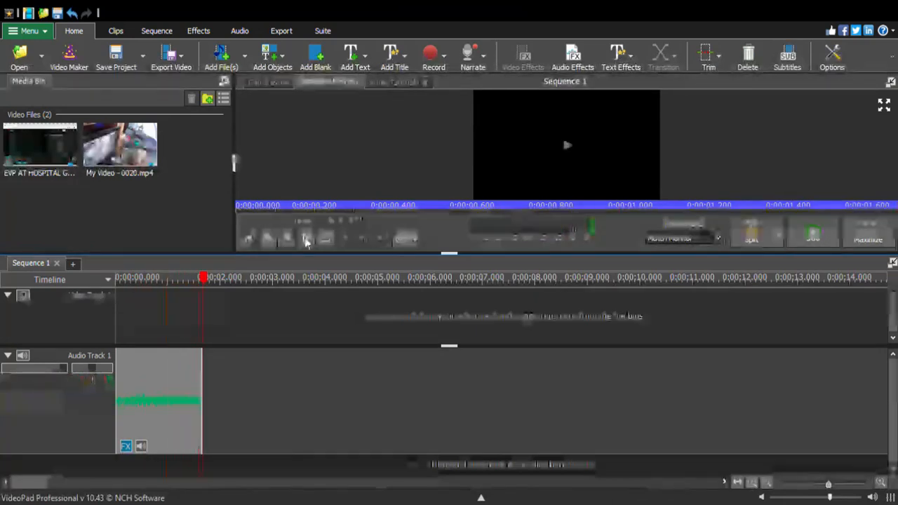
{"action": "left_click", "coordinate": [307, 239]}
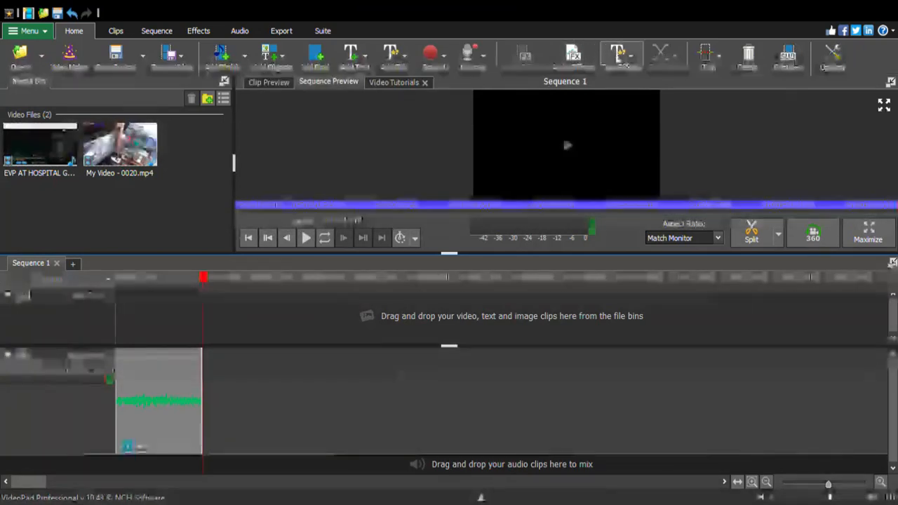
{"action": "left_click", "coordinate": [587, 59]}
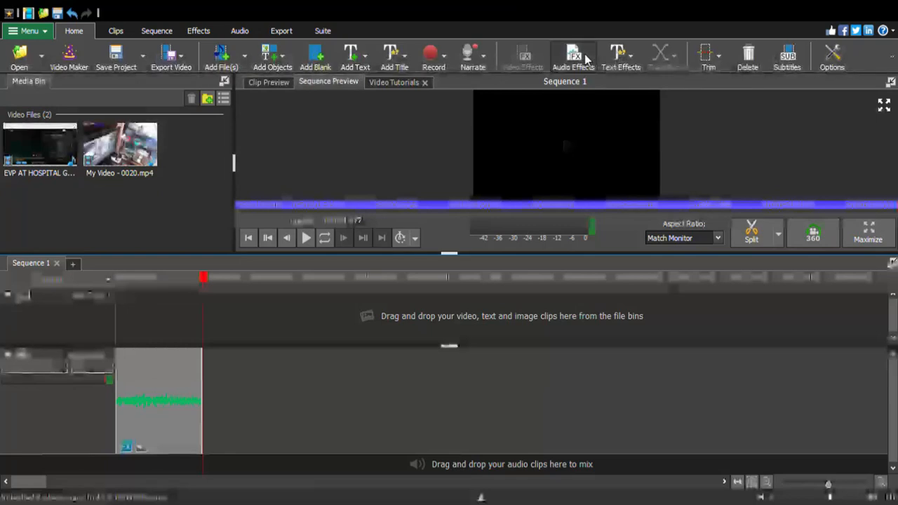
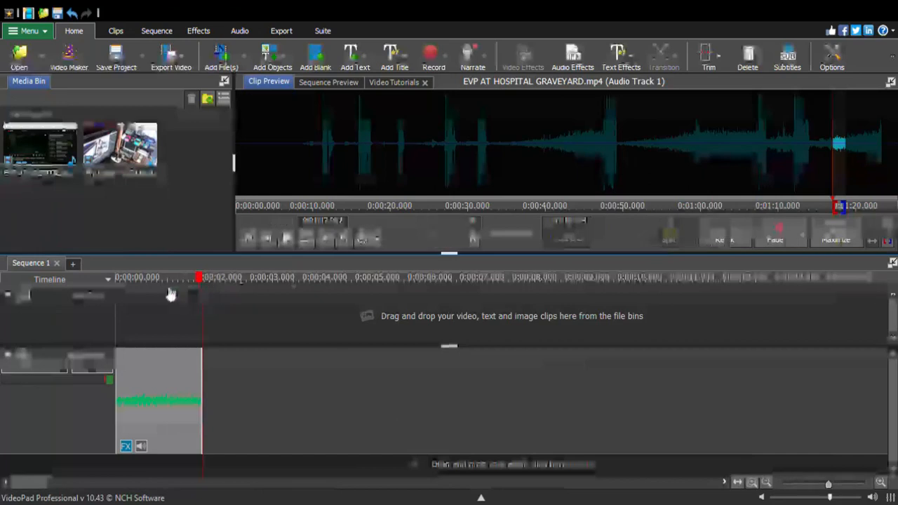
Play the audio fragment three times from the timeline start, opening its audio effects after each listen
{"action": "left_click", "coordinate": [305, 240]}
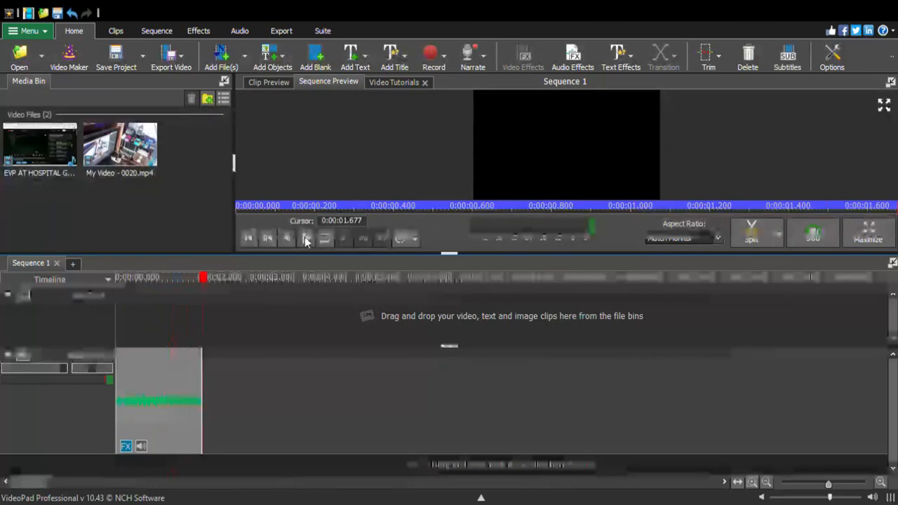
{"action": "left_click", "coordinate": [570, 64]}
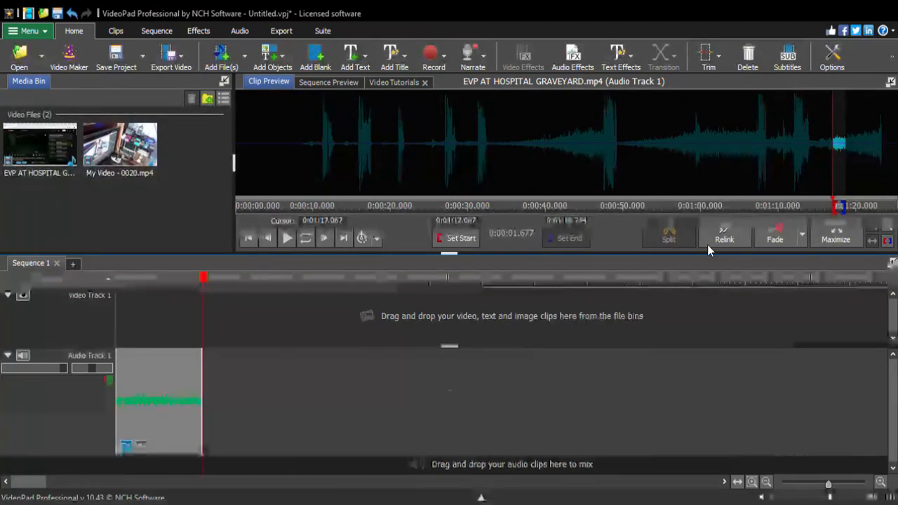
{"action": "left_click_drag", "start_coordinate": [206, 279], "coordinate": [120, 300]}
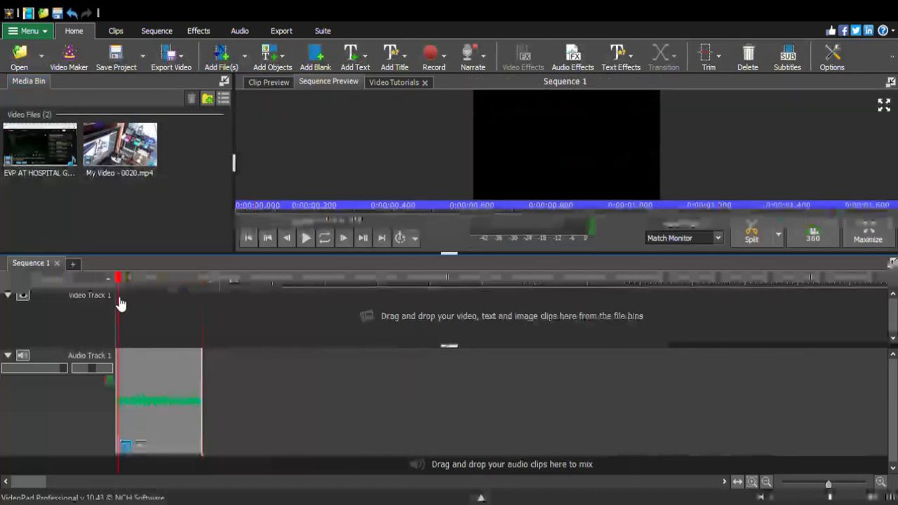
{"action": "left_click", "coordinate": [307, 239]}
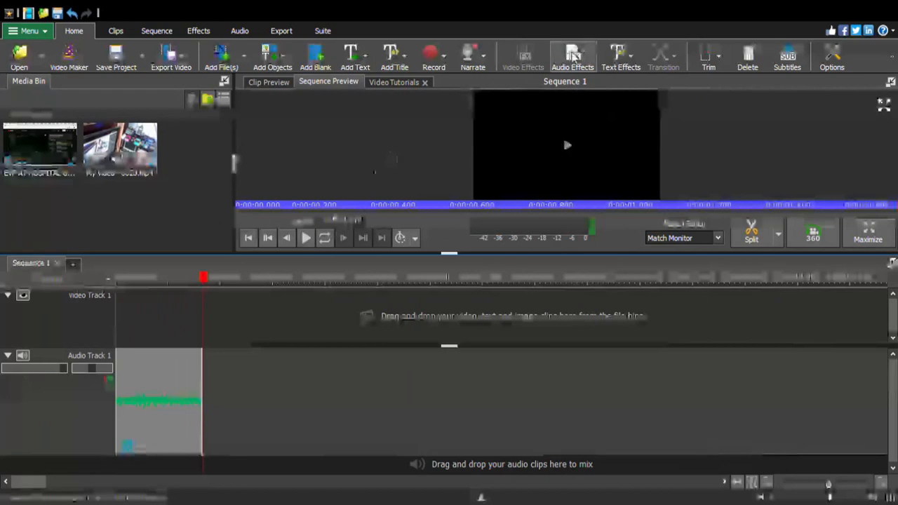
{"action": "left_click", "coordinate": [574, 56]}
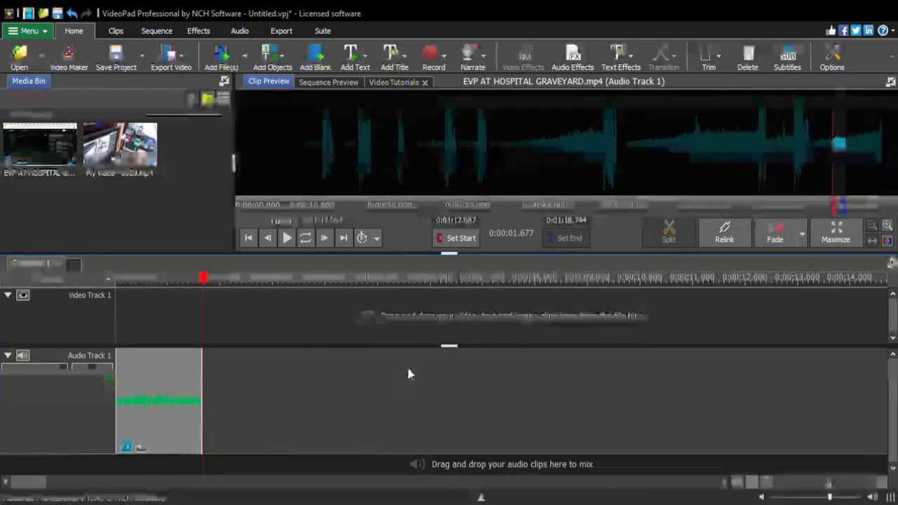
{"action": "left_click", "coordinate": [113, 309]}
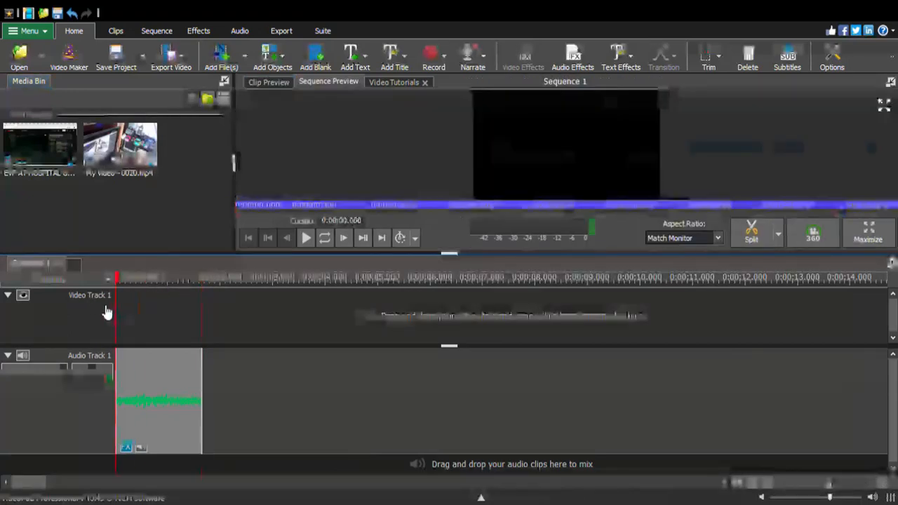
{"action": "left_click", "coordinate": [307, 238]}
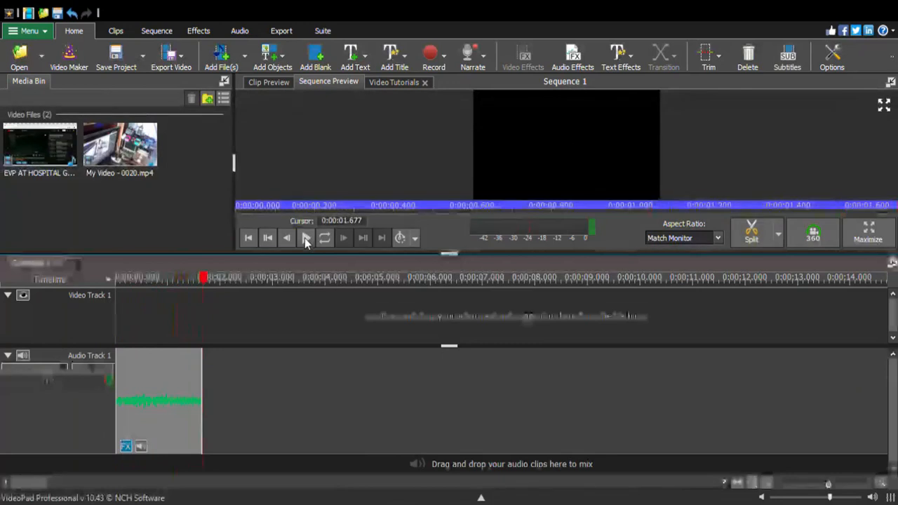
{"action": "left_click", "coordinate": [573, 56]}
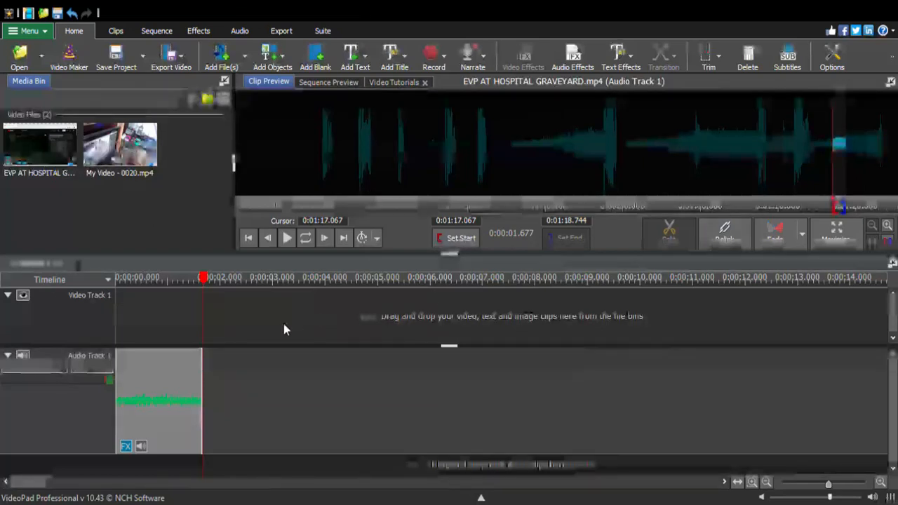
Listen to the fragment three more times in a row from its beginning, and open its audio effects
{"action": "left_click", "coordinate": [121, 300]}
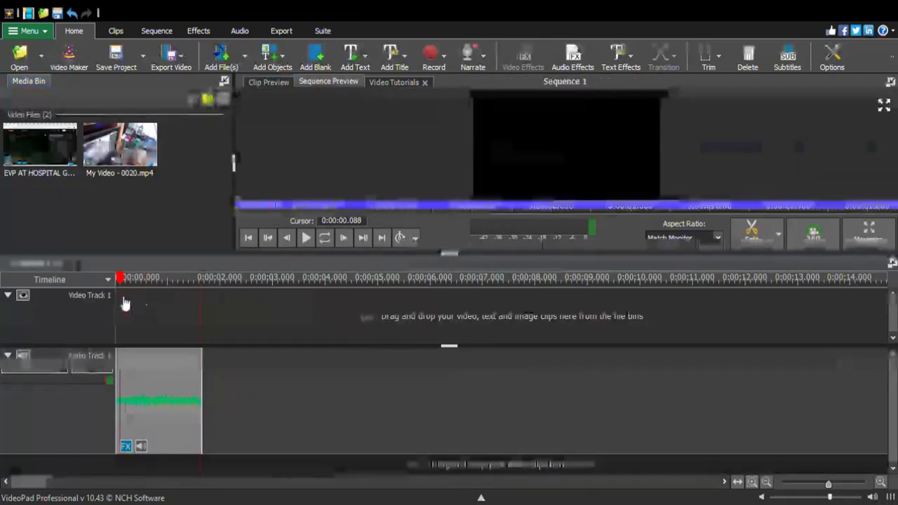
{"action": "left_click", "coordinate": [305, 237]}
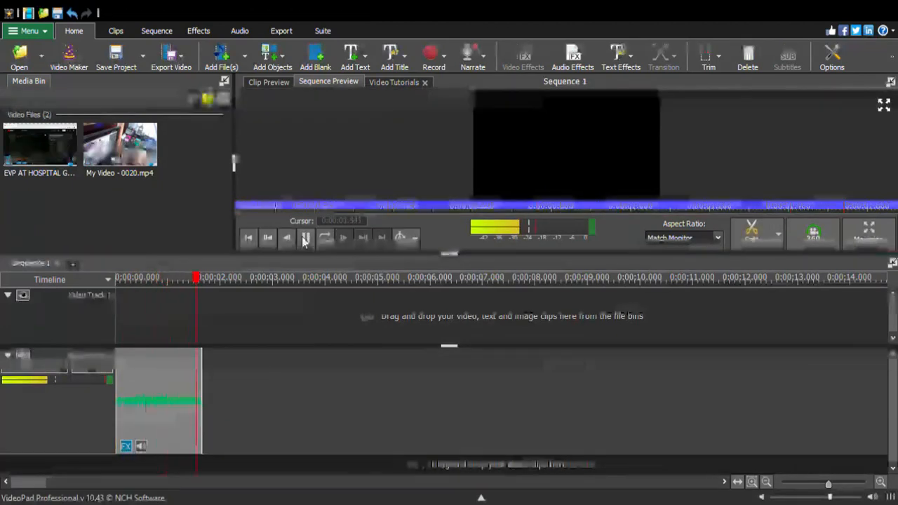
{"action": "left_click_drag", "start_coordinate": [206, 294], "coordinate": [114, 311]}
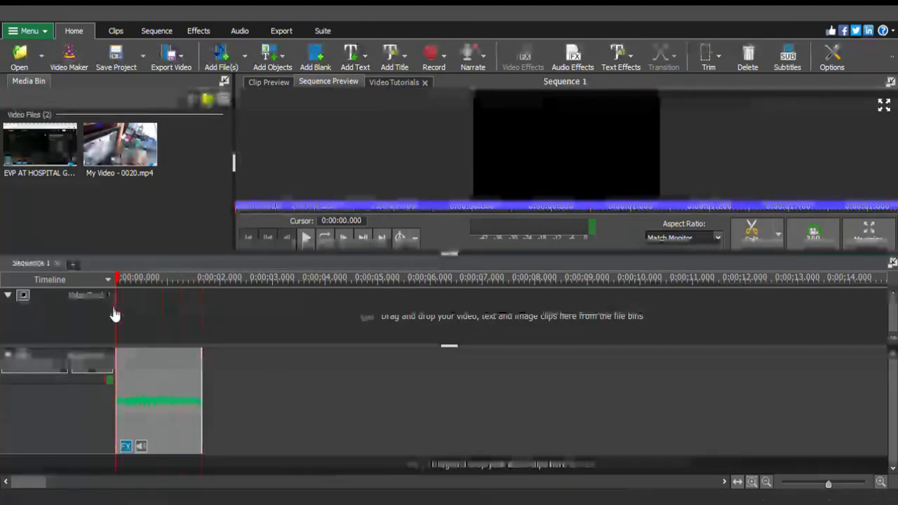
{"action": "left_click", "coordinate": [305, 238]}
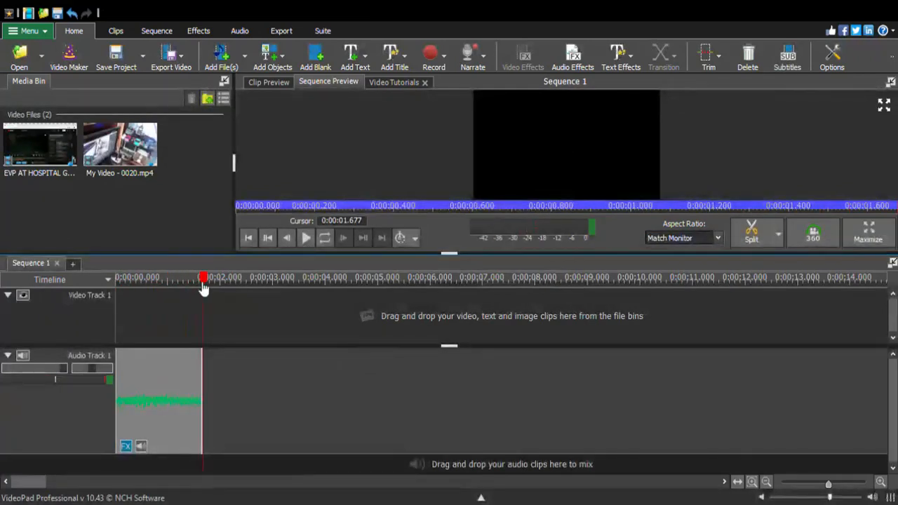
{"action": "left_click_drag", "start_coordinate": [204, 281], "coordinate": [117, 307]}
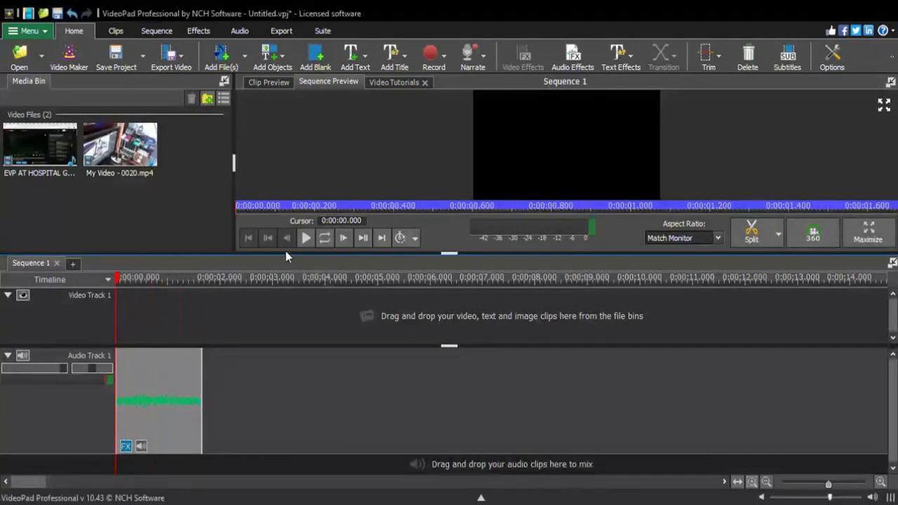
{"action": "left_click", "coordinate": [305, 238]}
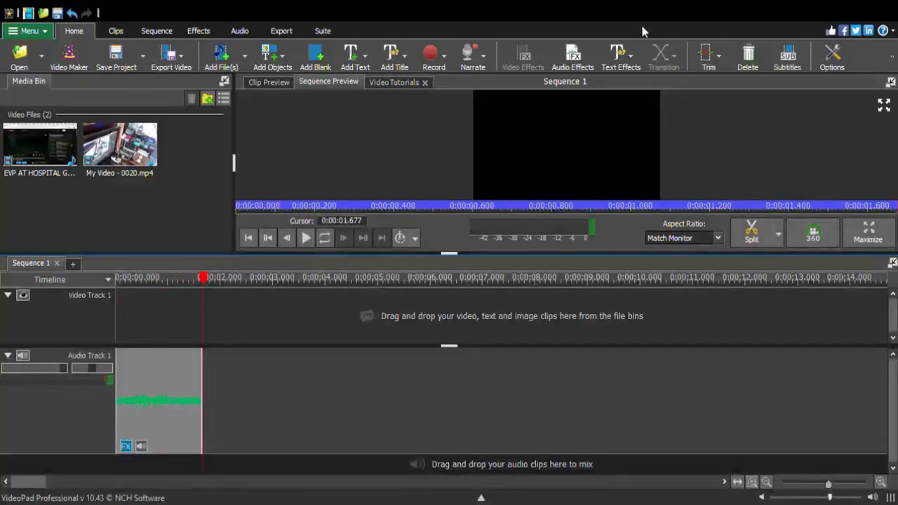
{"action": "left_click", "coordinate": [566, 66]}
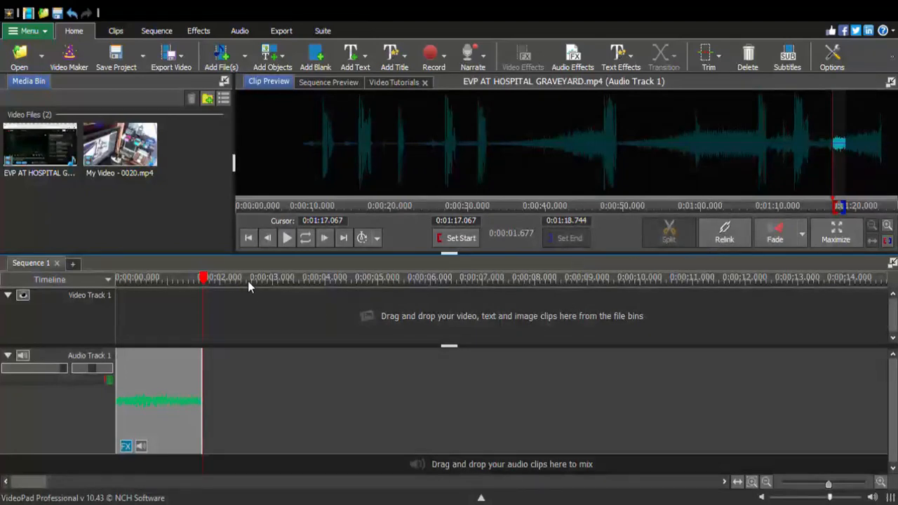
Replay the fragment repeatedly from the start of the timeline to make out the voice
{"action": "left_click_drag", "start_coordinate": [214, 282], "coordinate": [116, 300]}
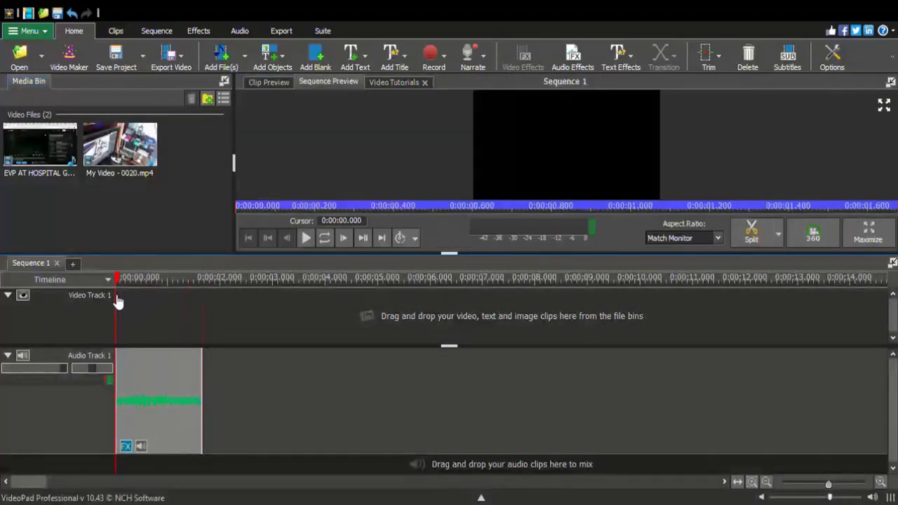
{"action": "left_click", "coordinate": [305, 238]}
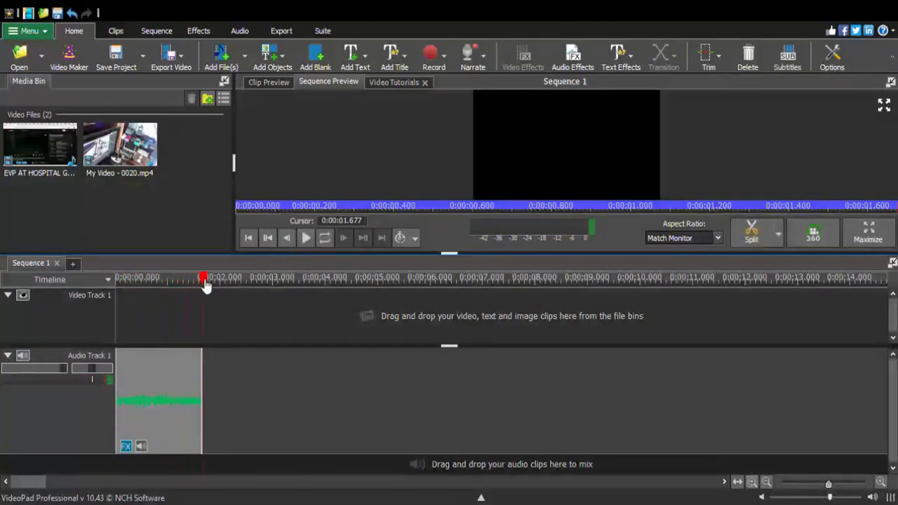
{"action": "left_click_drag", "start_coordinate": [204, 285], "coordinate": [114, 311]}
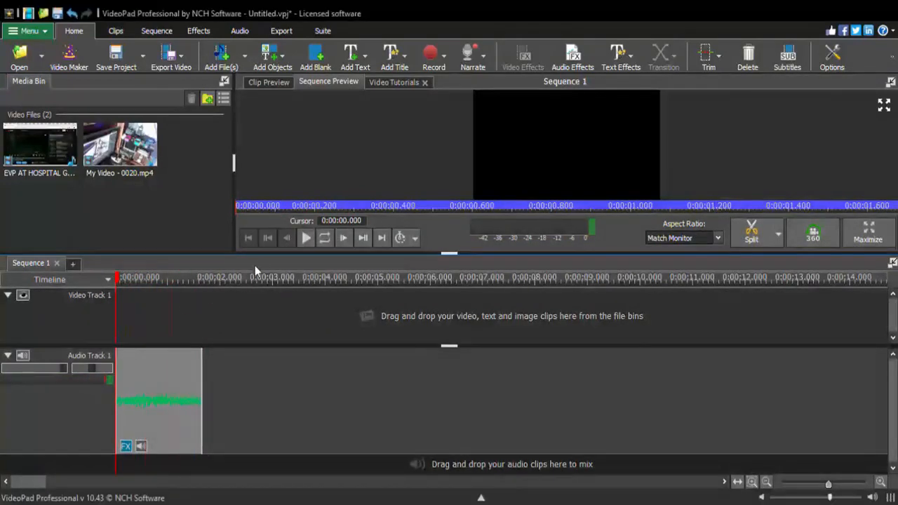
{"action": "left_click", "coordinate": [305, 239]}
{"action": "left_click", "coordinate": [305, 239]}
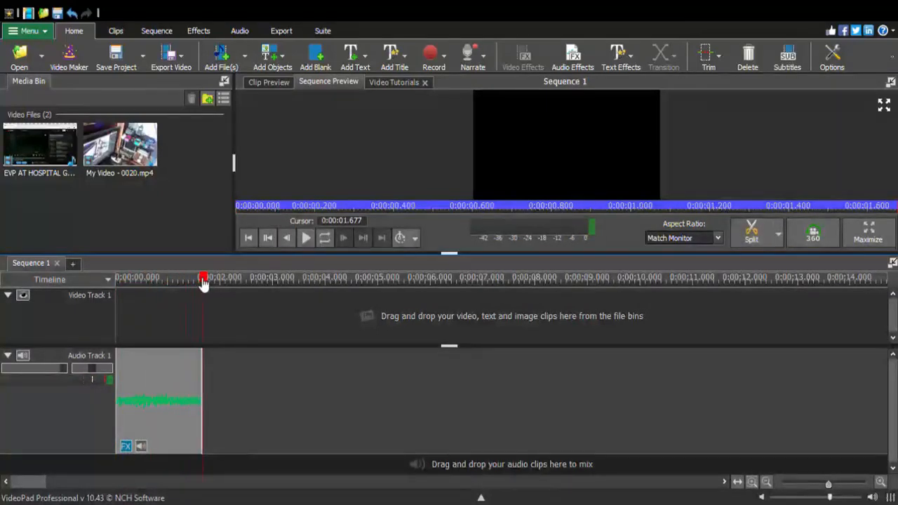
{"action": "left_click_drag", "start_coordinate": [209, 283], "coordinate": [108, 310]}
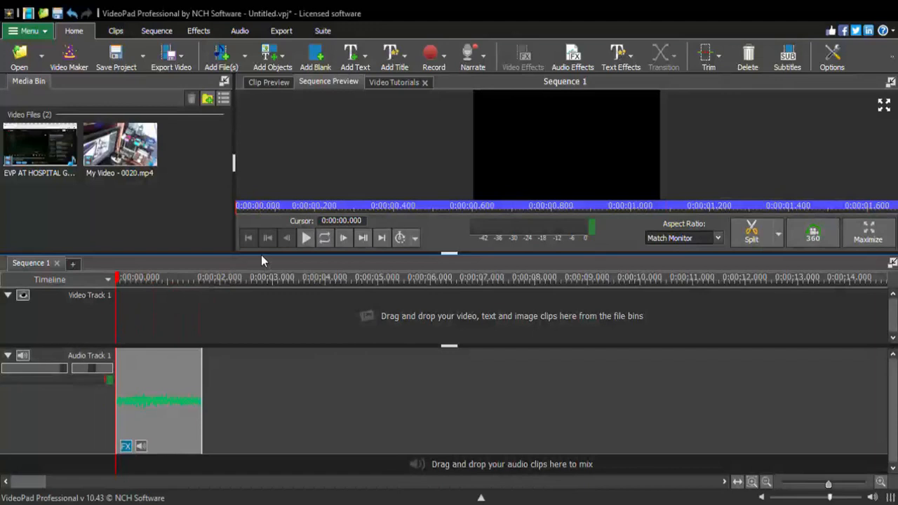
{"action": "left_click", "coordinate": [305, 238]}
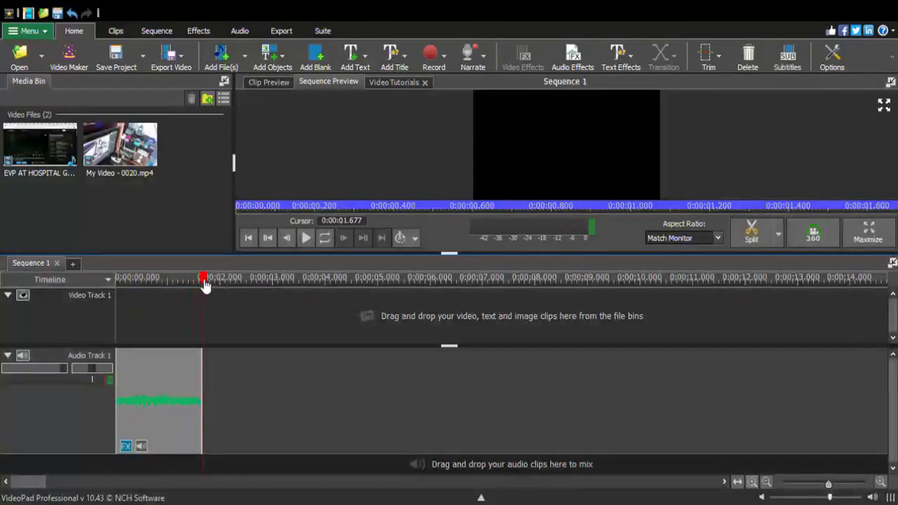
{"action": "left_click_drag", "start_coordinate": [205, 284], "coordinate": [110, 315]}
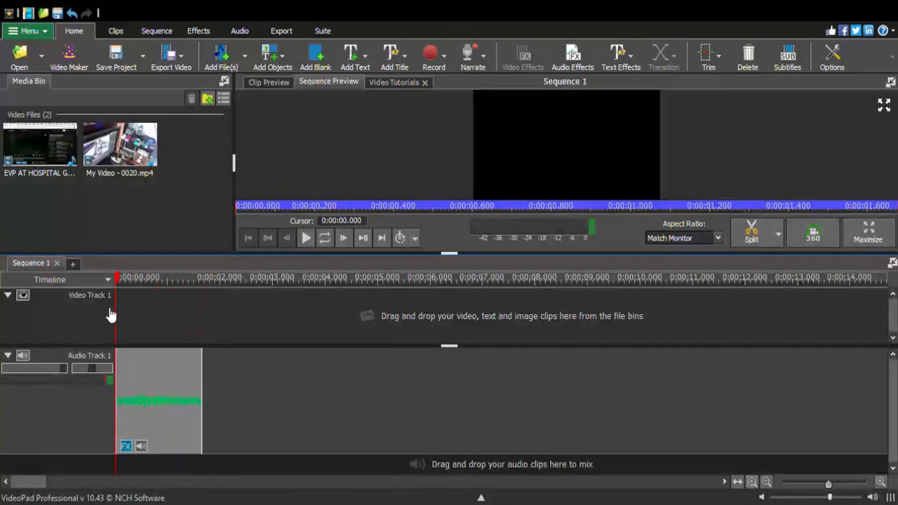
{"action": "left_click", "coordinate": [307, 237]}
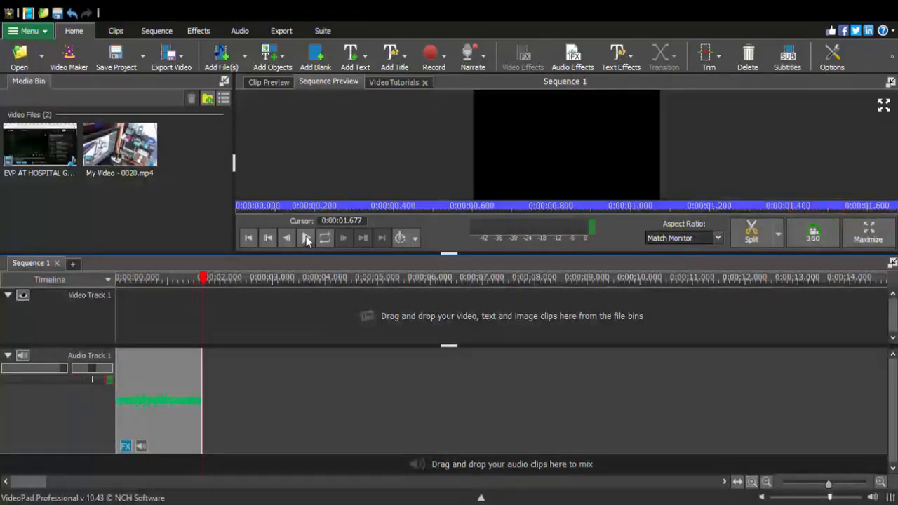
{"action": "left_click_drag", "start_coordinate": [206, 282], "coordinate": [116, 280]}
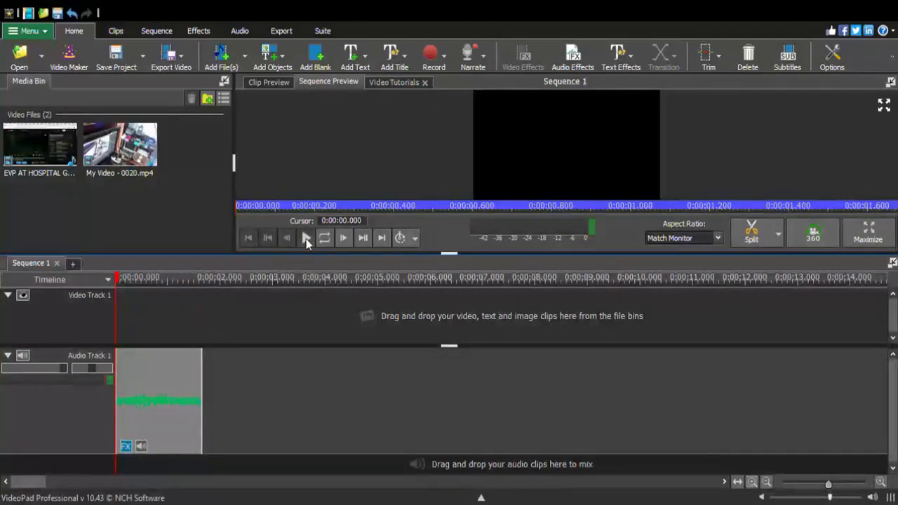
{"action": "left_click", "coordinate": [306, 239]}
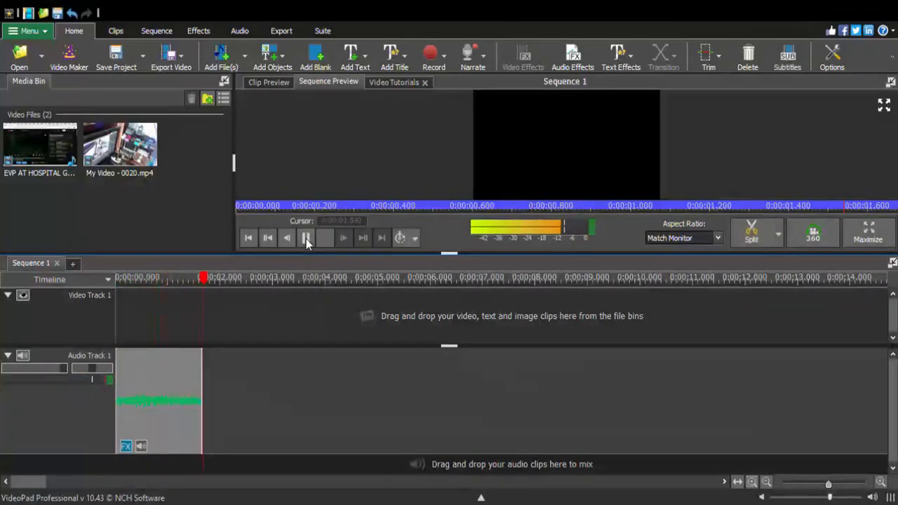
{"action": "left_click_drag", "start_coordinate": [205, 280], "coordinate": [115, 294]}
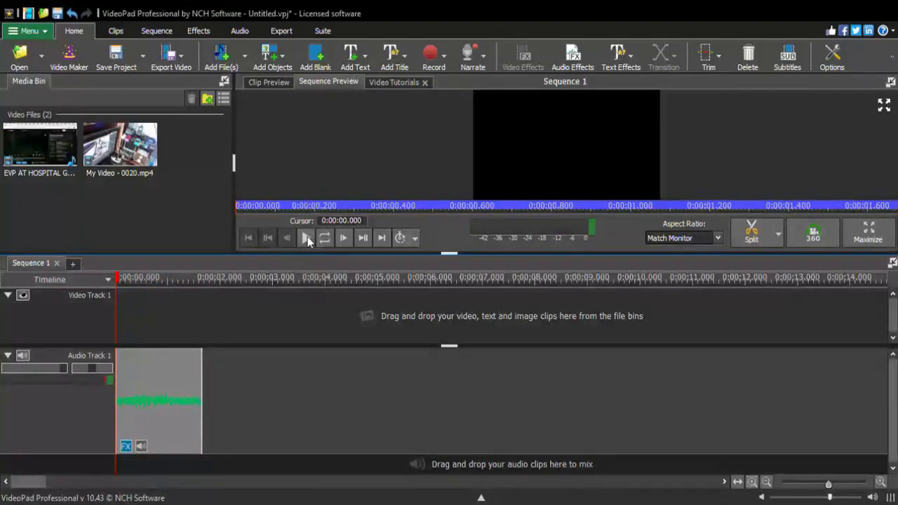
{"action": "left_click", "coordinate": [308, 239]}
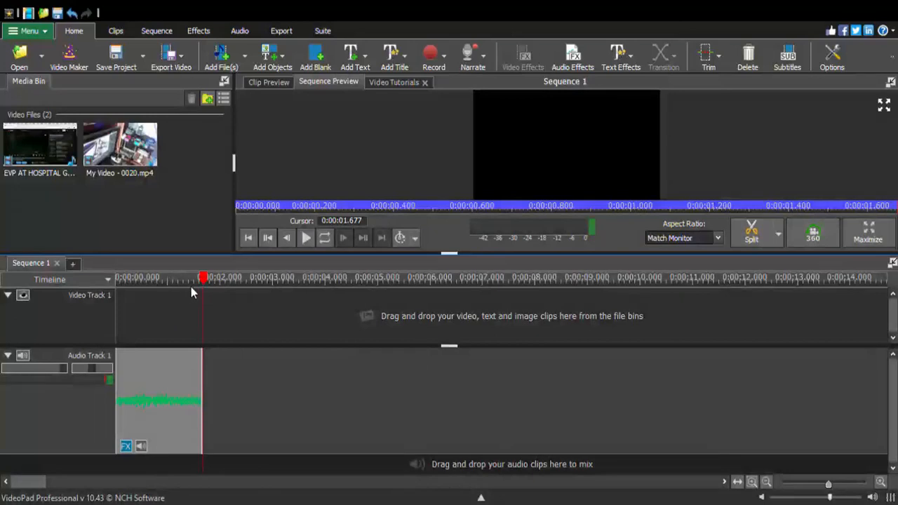
{"action": "left_click_drag", "start_coordinate": [204, 281], "coordinate": [106, 315]}
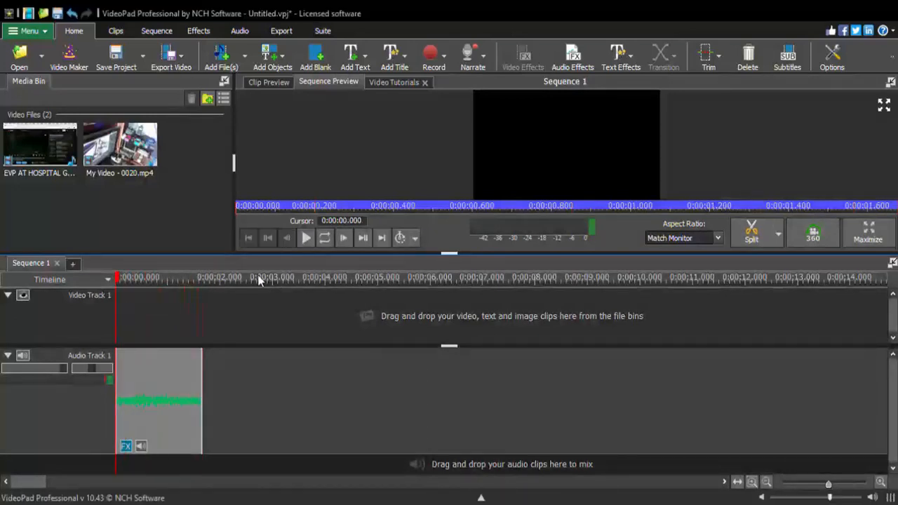
{"action": "left_click", "coordinate": [306, 239]}
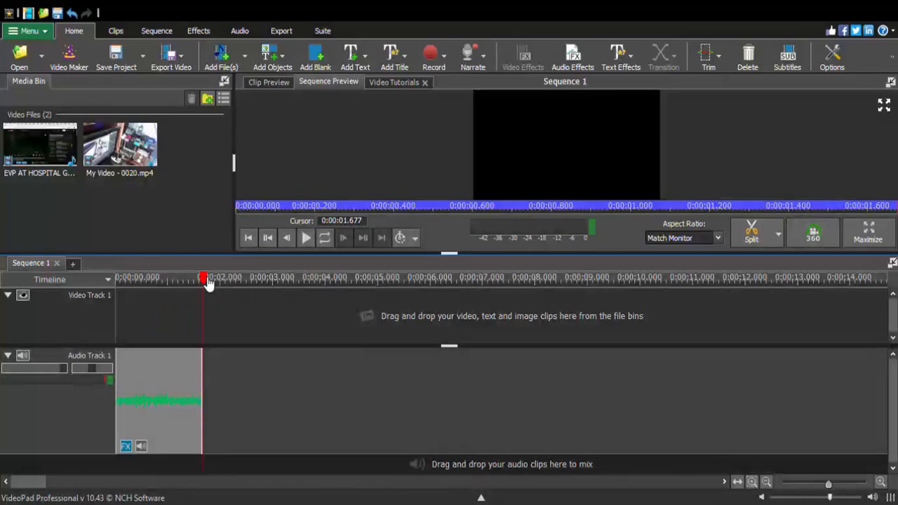
{"action": "left_click_drag", "start_coordinate": [206, 281], "coordinate": [114, 294]}
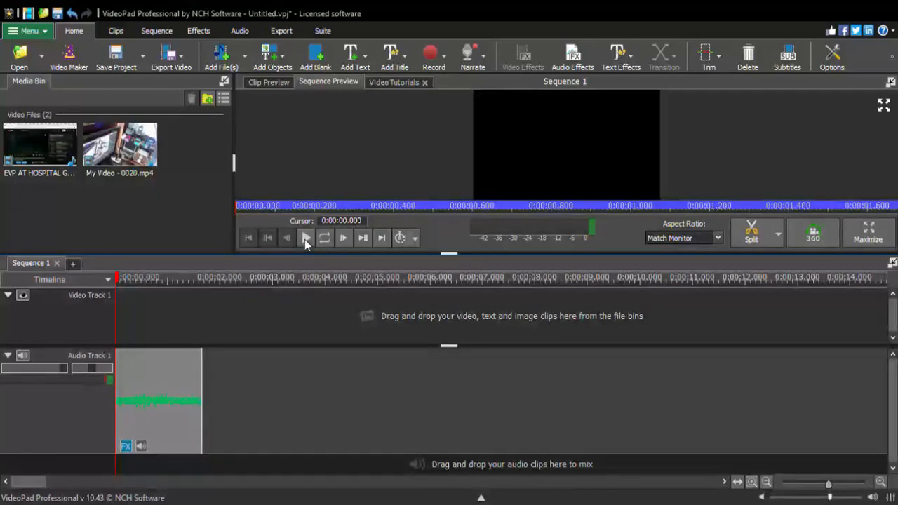
{"action": "left_click", "coordinate": [304, 239]}
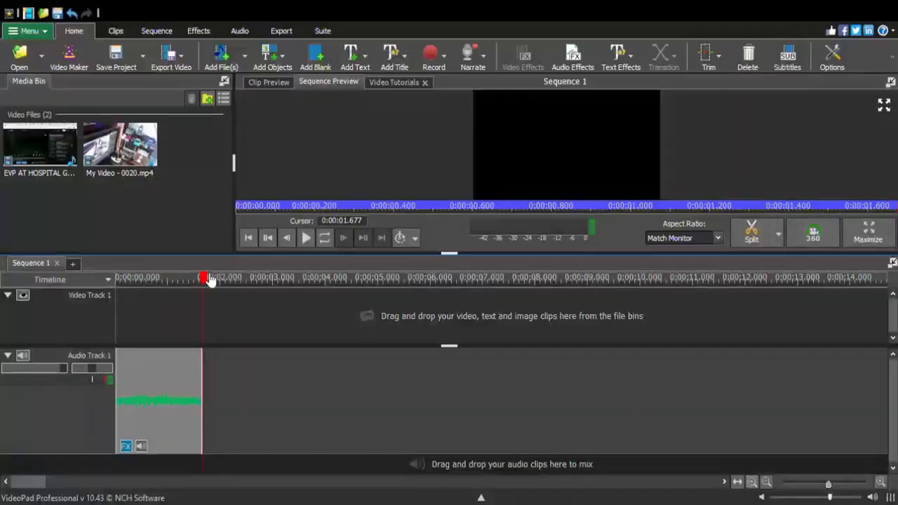
{"action": "key", "text": "Home"}
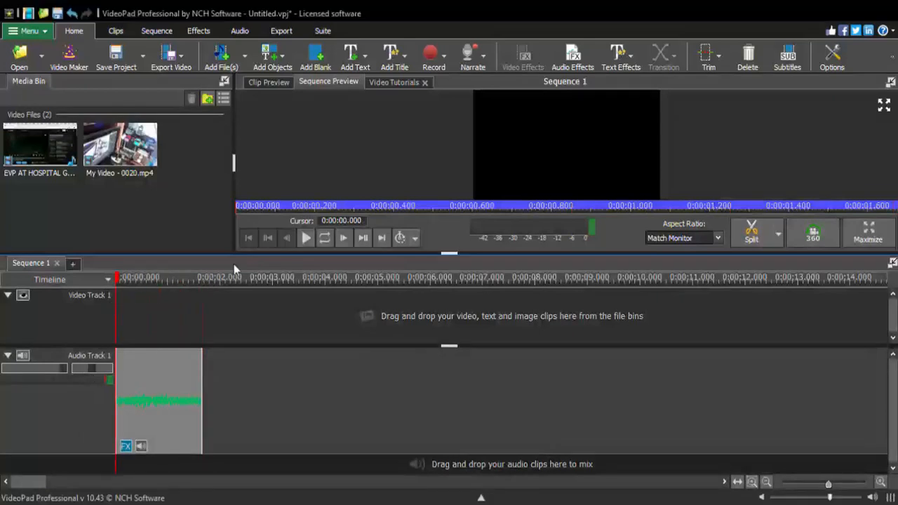
{"action": "left_click", "coordinate": [302, 239]}
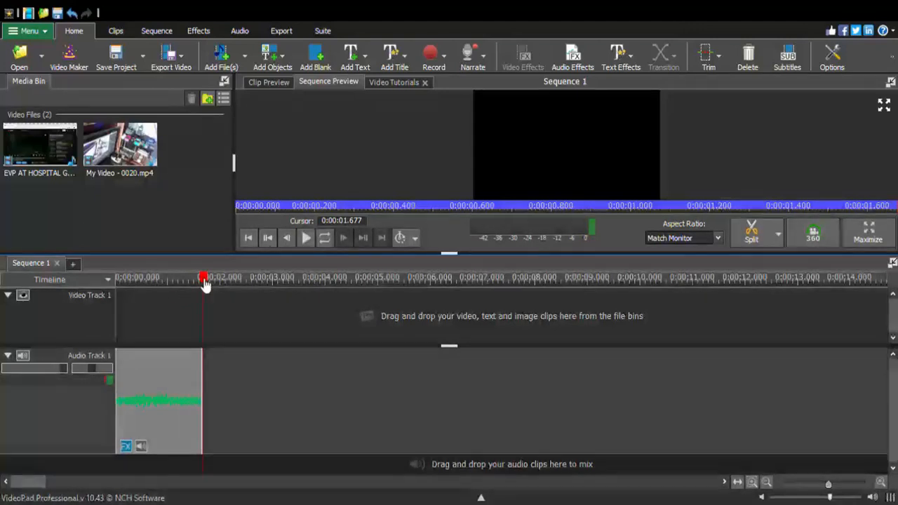
Return the playhead to the start and add the full EVP AT HOSPITAL GRAVEYARD.mp4 clip to the timeline after the fragment
{"action": "left_click_drag", "start_coordinate": [133, 305], "coordinate": [118, 309]}
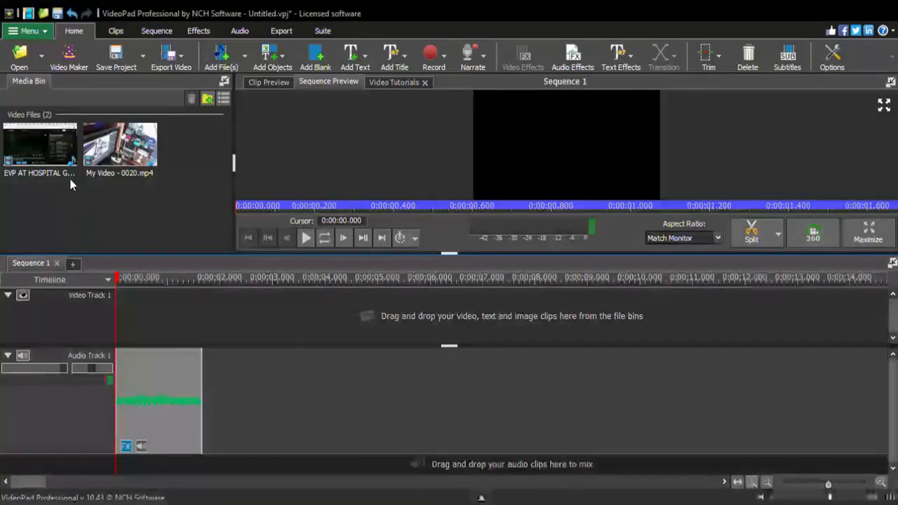
{"action": "left_click", "coordinate": [53, 160]}
{"action": "left_click_drag", "start_coordinate": [263, 350], "coordinate": [262, 383]}
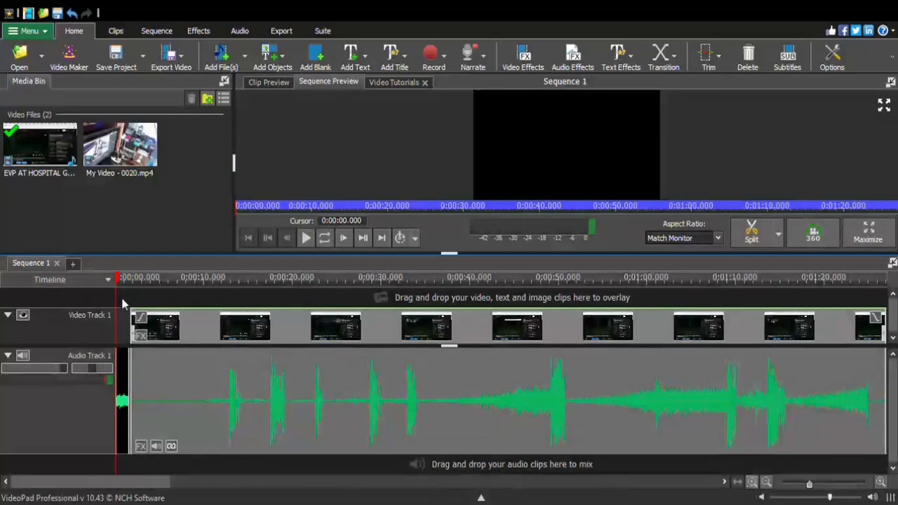
Play the full recording from about 0:01:13 and pause at about 0:01:21 to hear the original passage
{"action": "left_click_drag", "start_coordinate": [152, 290], "coordinate": [772, 403]}
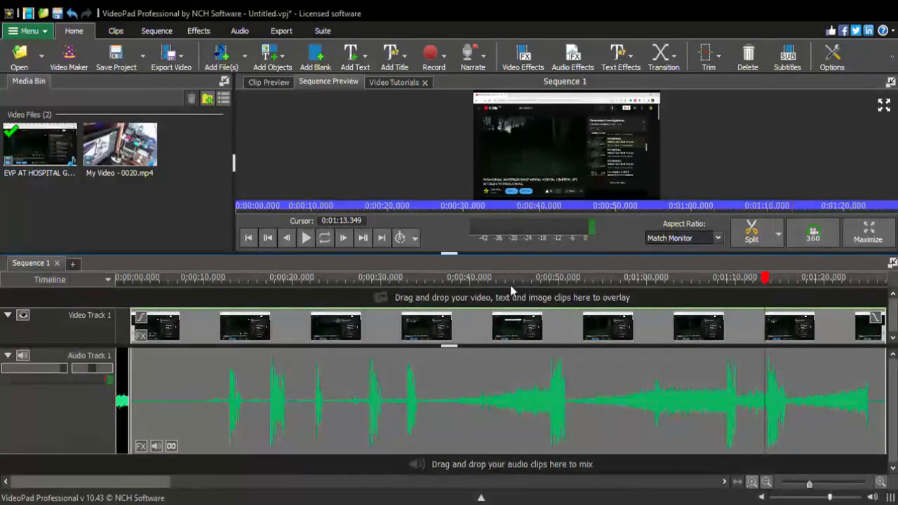
{"action": "left_click", "coordinate": [306, 240]}
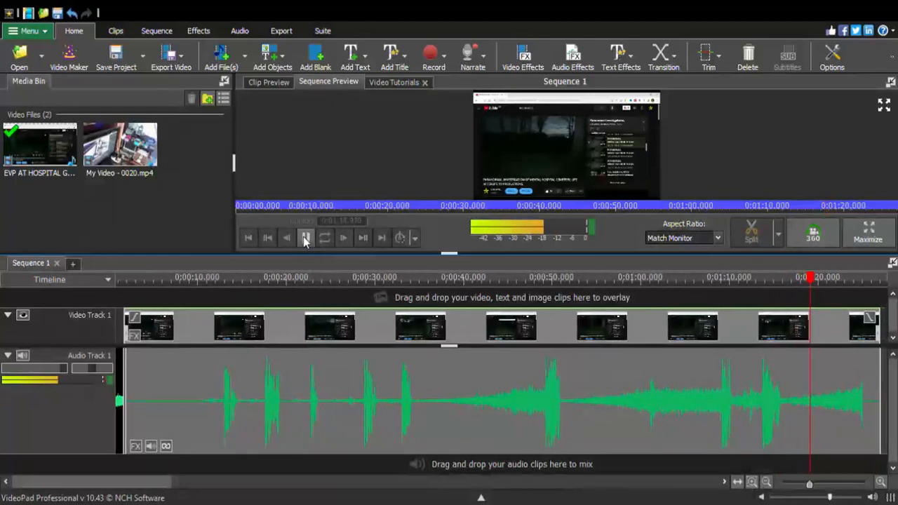
{"action": "left_click", "coordinate": [306, 239]}
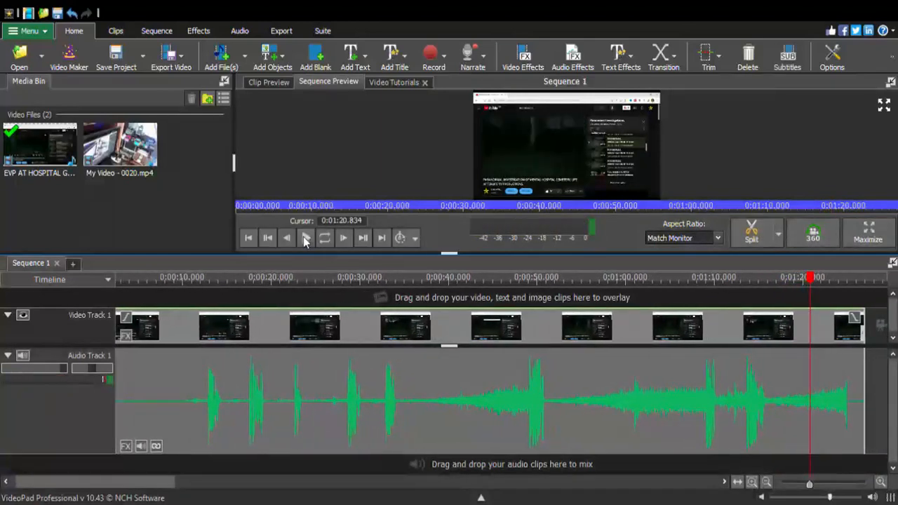